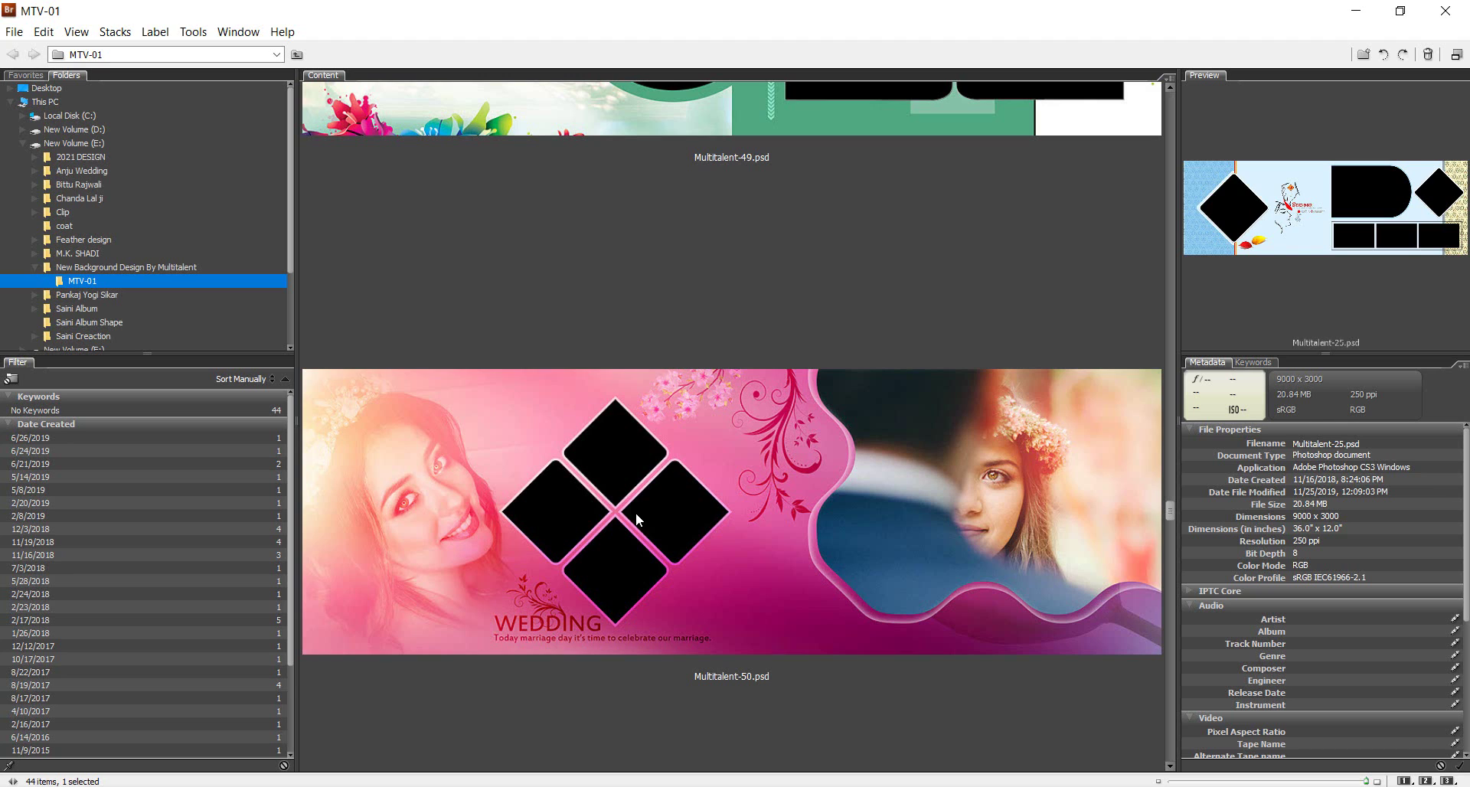
- Preview Multitalent-50 and scroll through the Multitalent template thumbnails in Bridge
left_click(620, 507)
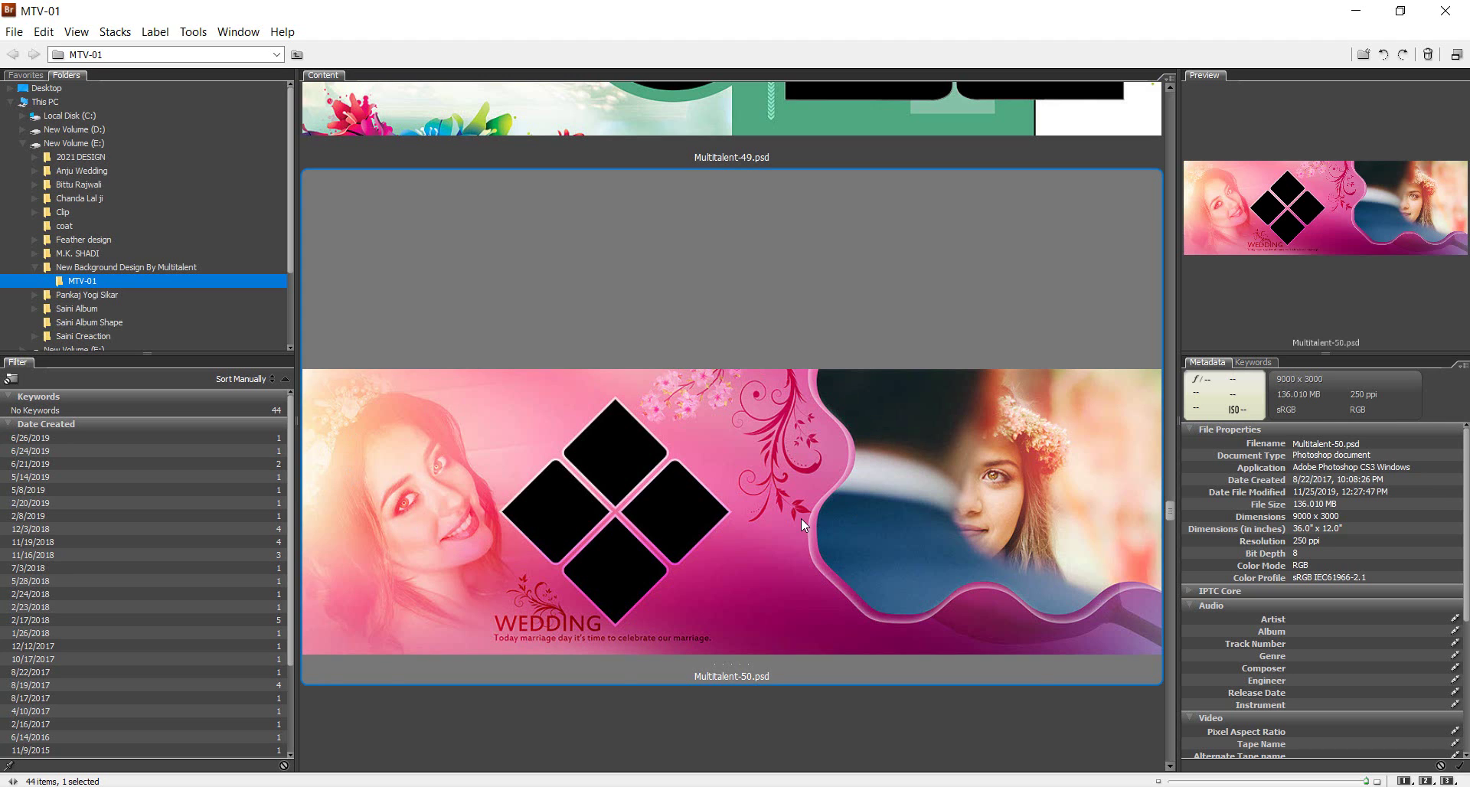
scroll(801, 521, "down", 2)
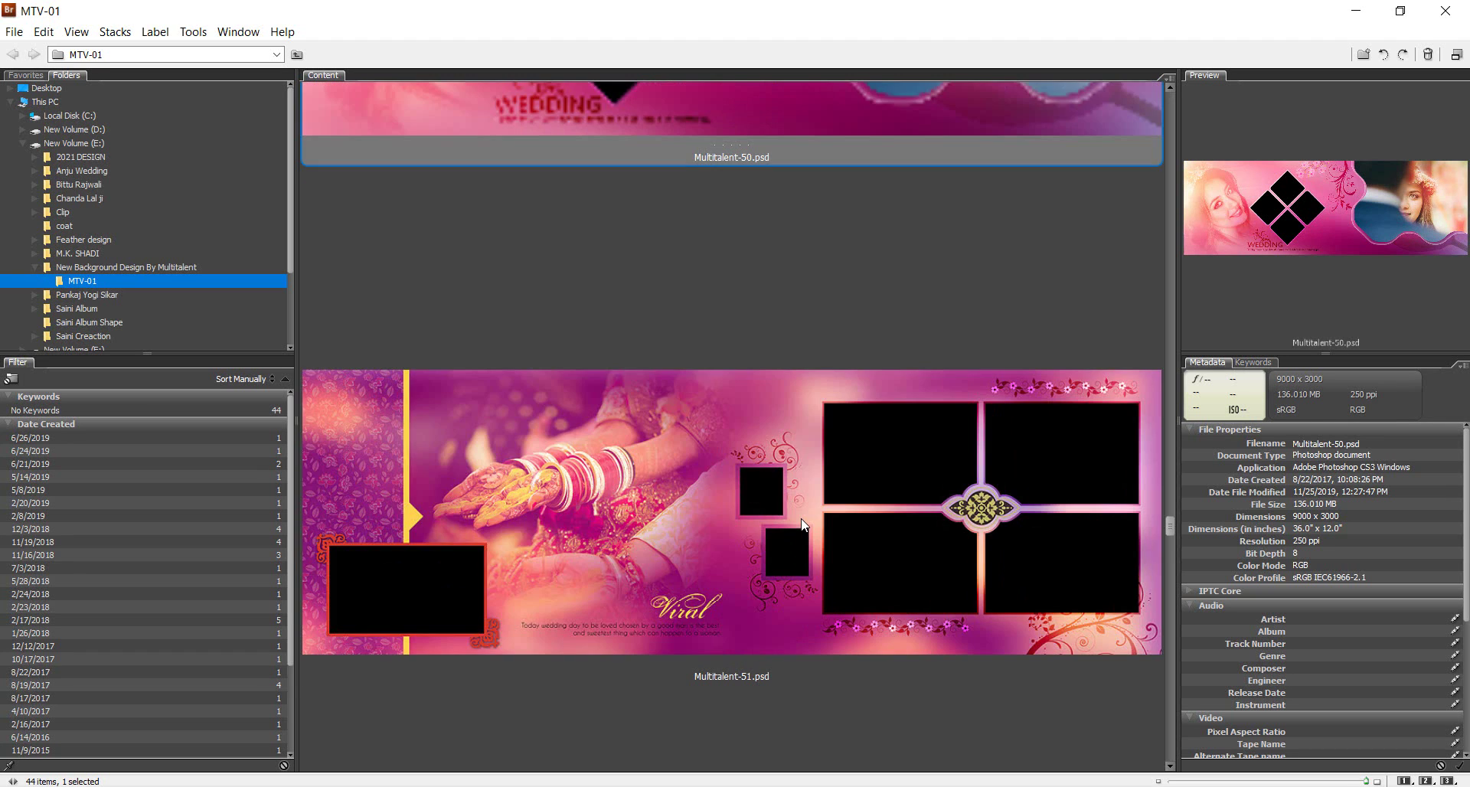
scroll(803, 523, "up", 2)
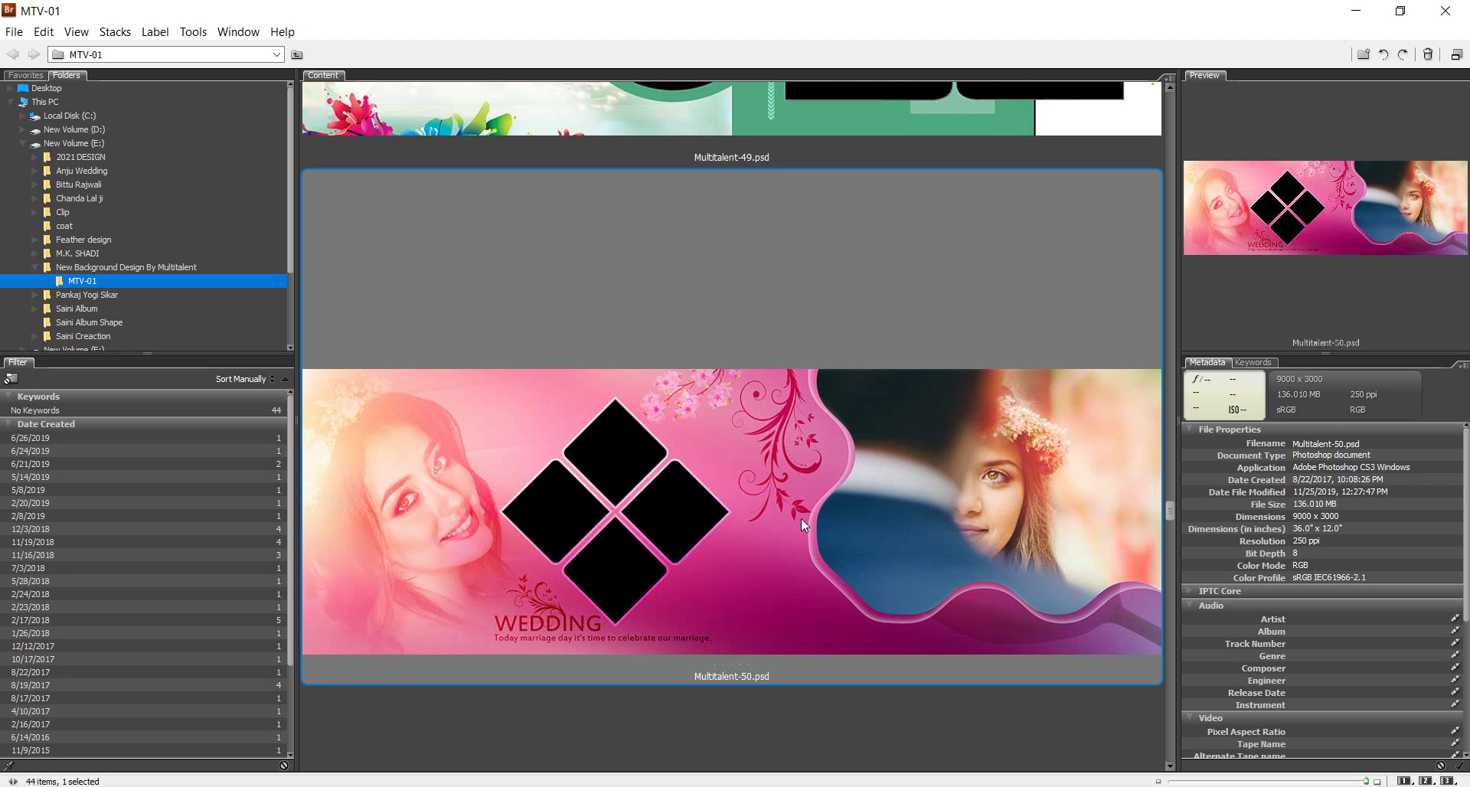
scroll(801, 517, "down", 2)
scroll(801, 518, "down", 2)
scroll(801, 517, "down", 2)
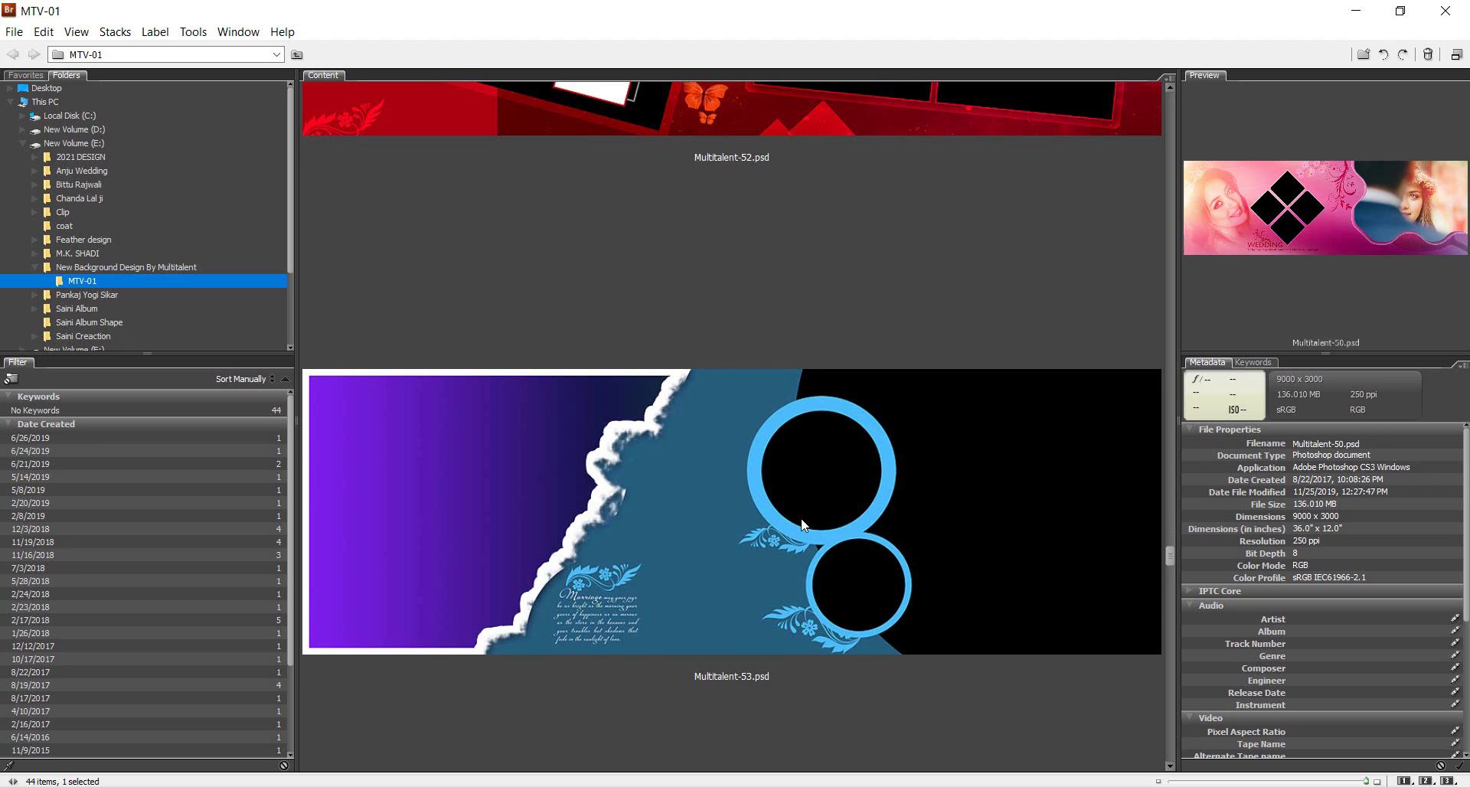
scroll(803, 524, "down", 2)
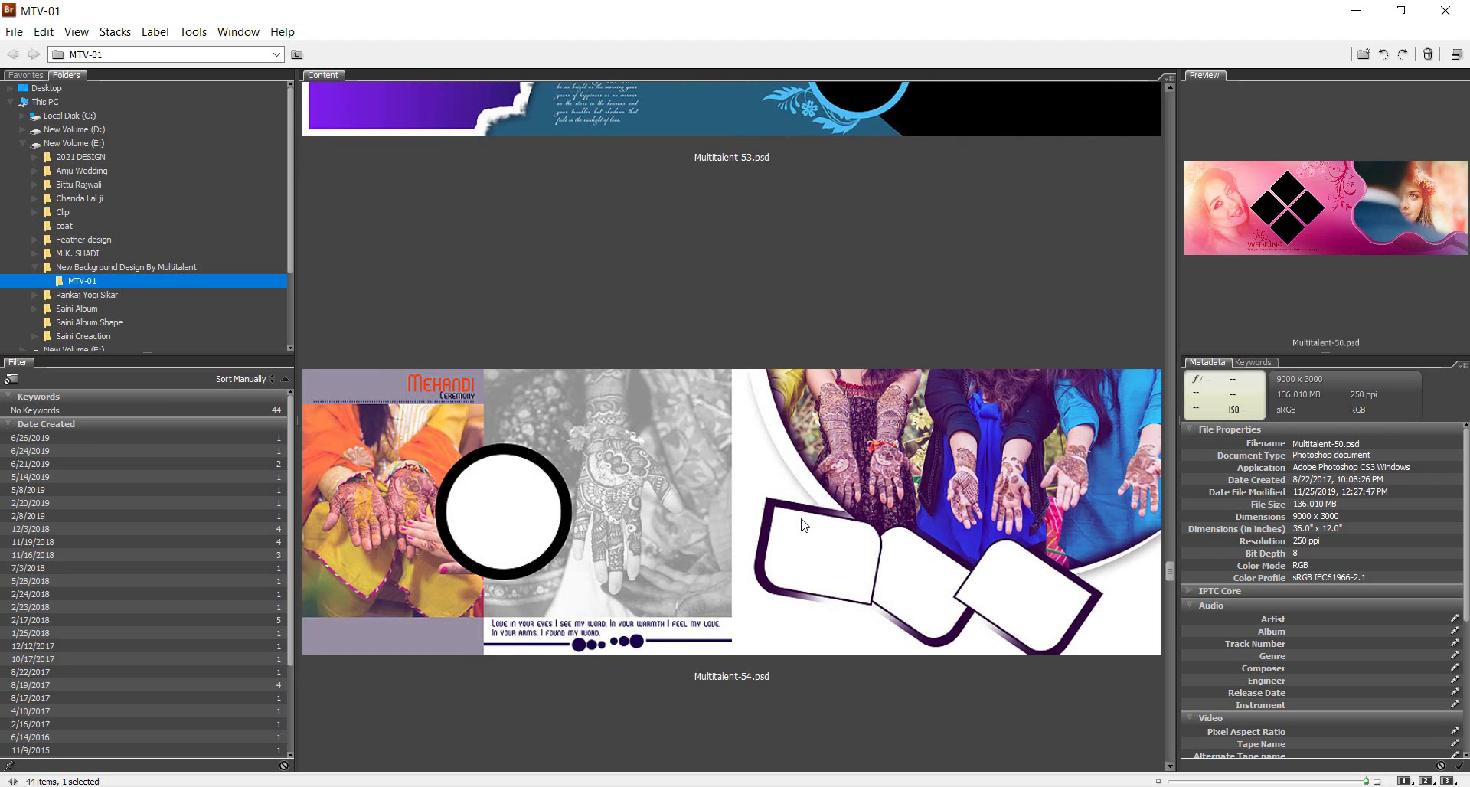
scroll(801, 518, "down", 2)
scroll(801, 518, "down", 4)
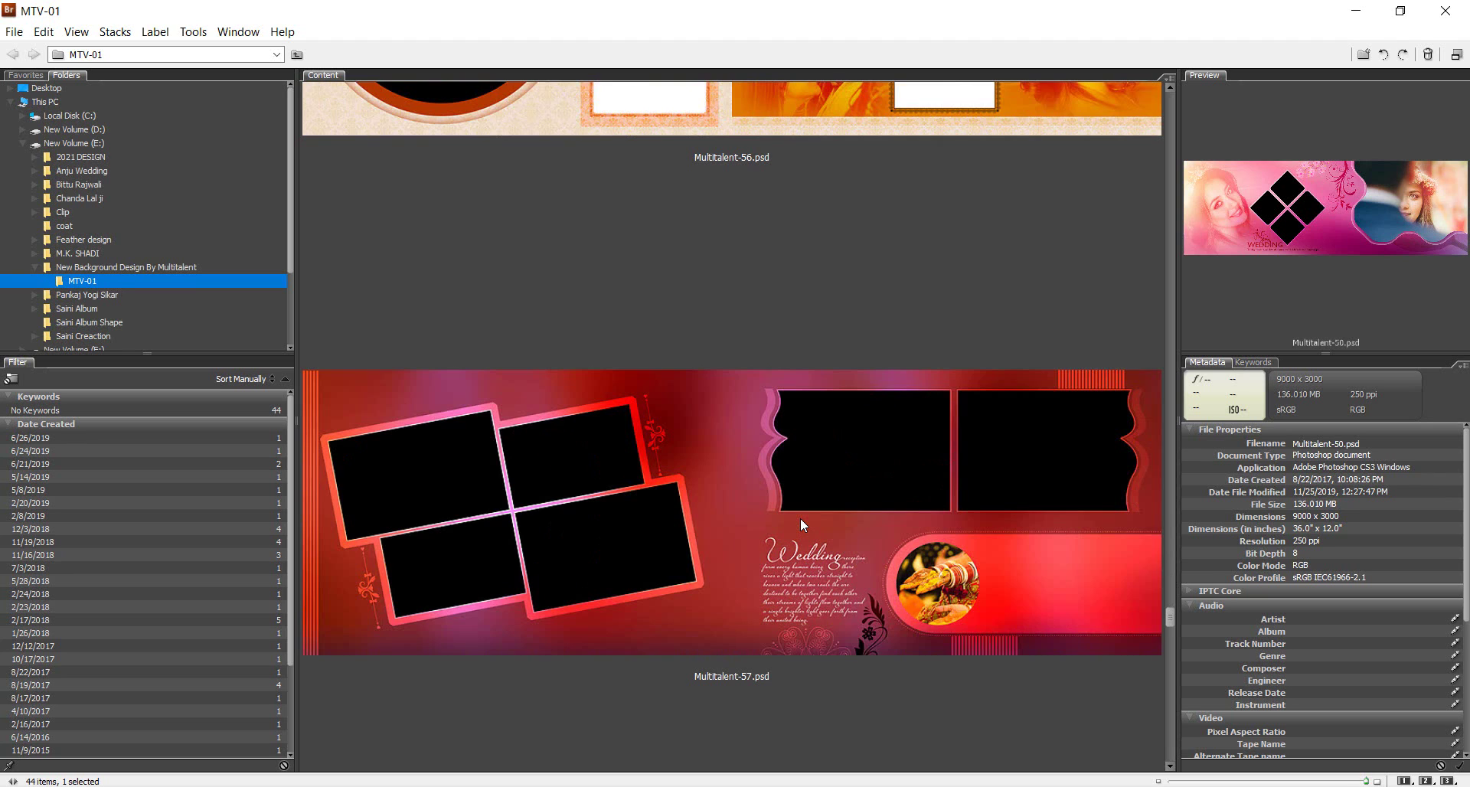
scroll(801, 525, "down", 2)
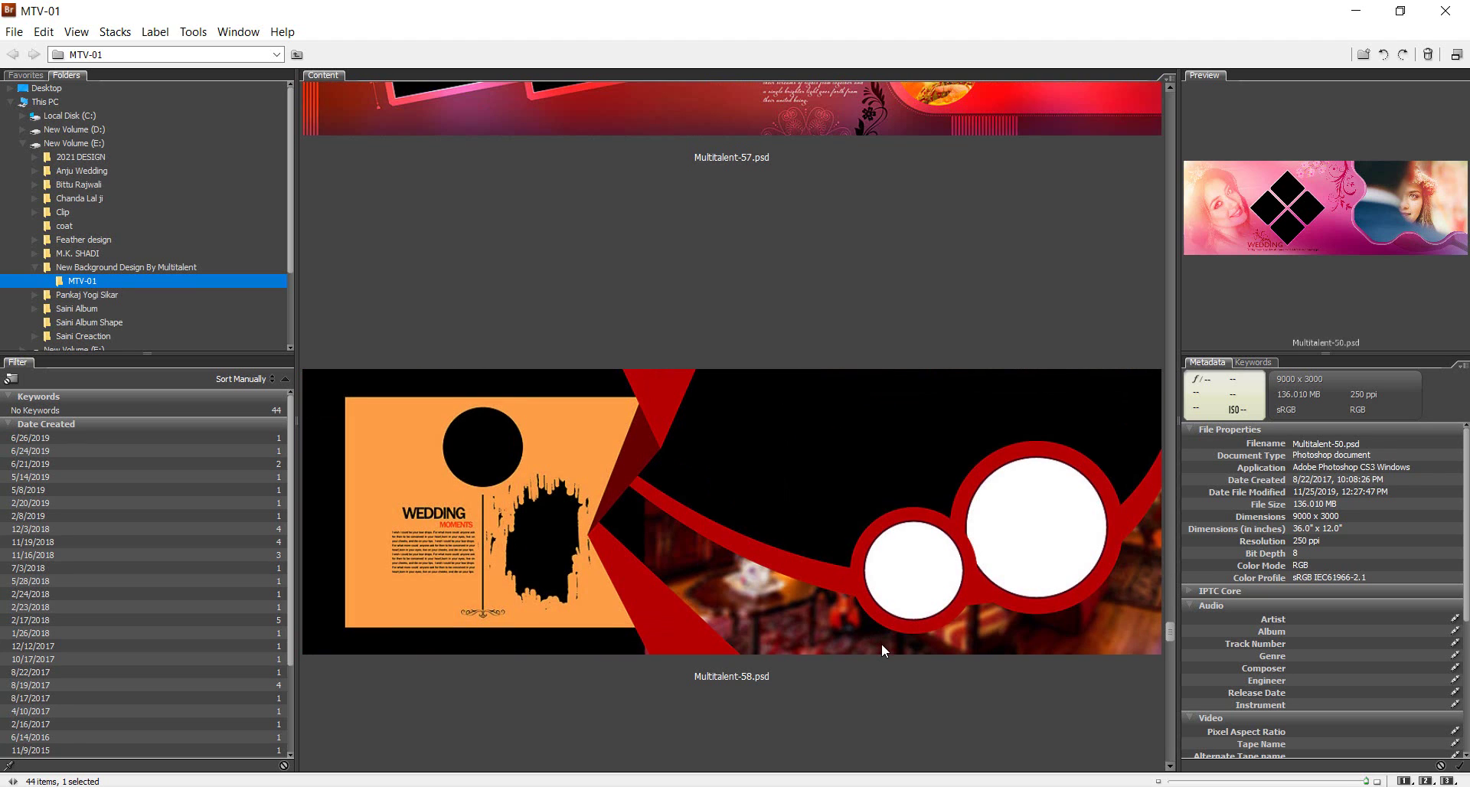
scroll(882, 647, "down", 2)
scroll(882, 647, "down", 2)
scroll(881, 647, "down", 2)
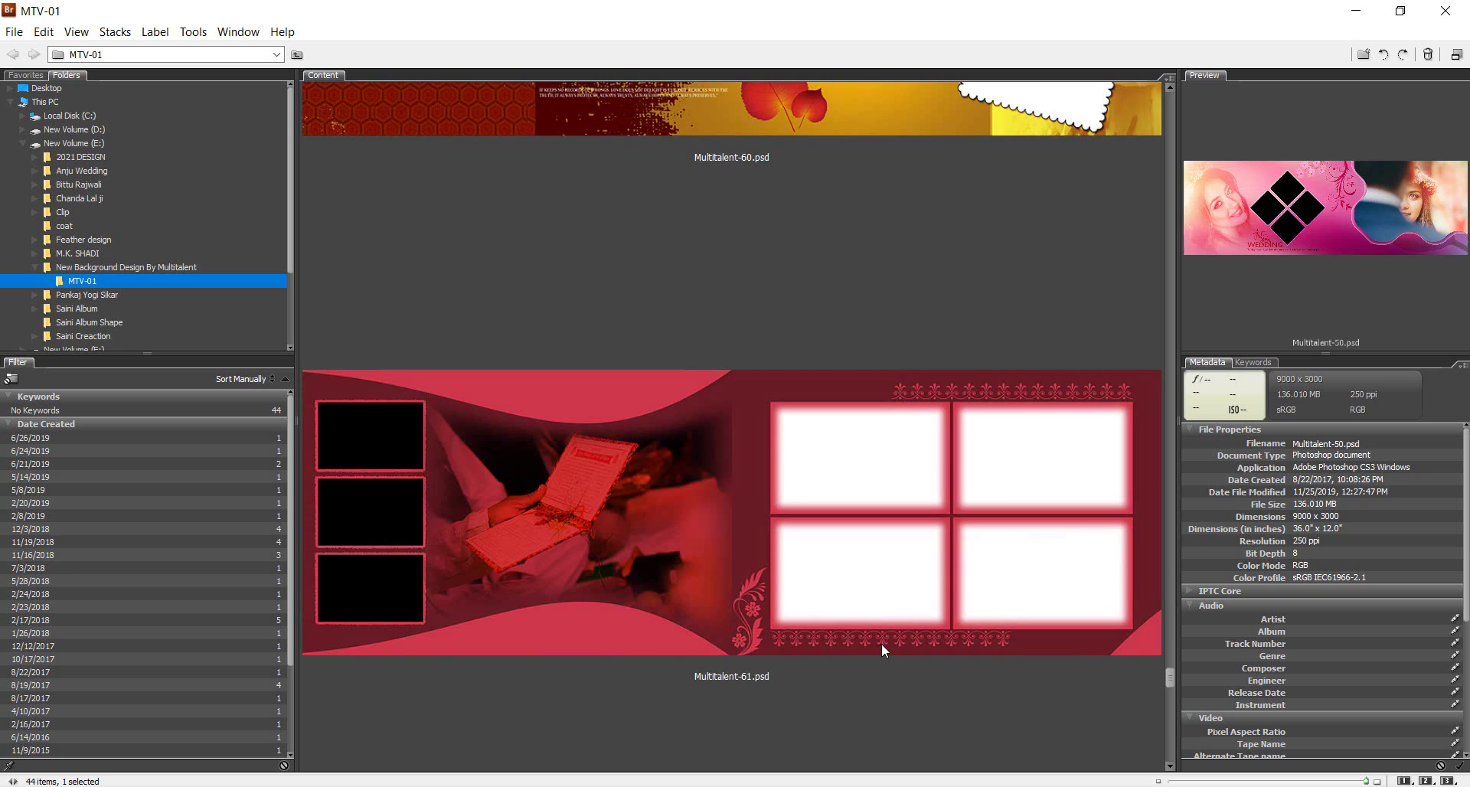
scroll(882, 644, "down", 2)
scroll(882, 644, "down", 2)
scroll(882, 645, "down", 2)
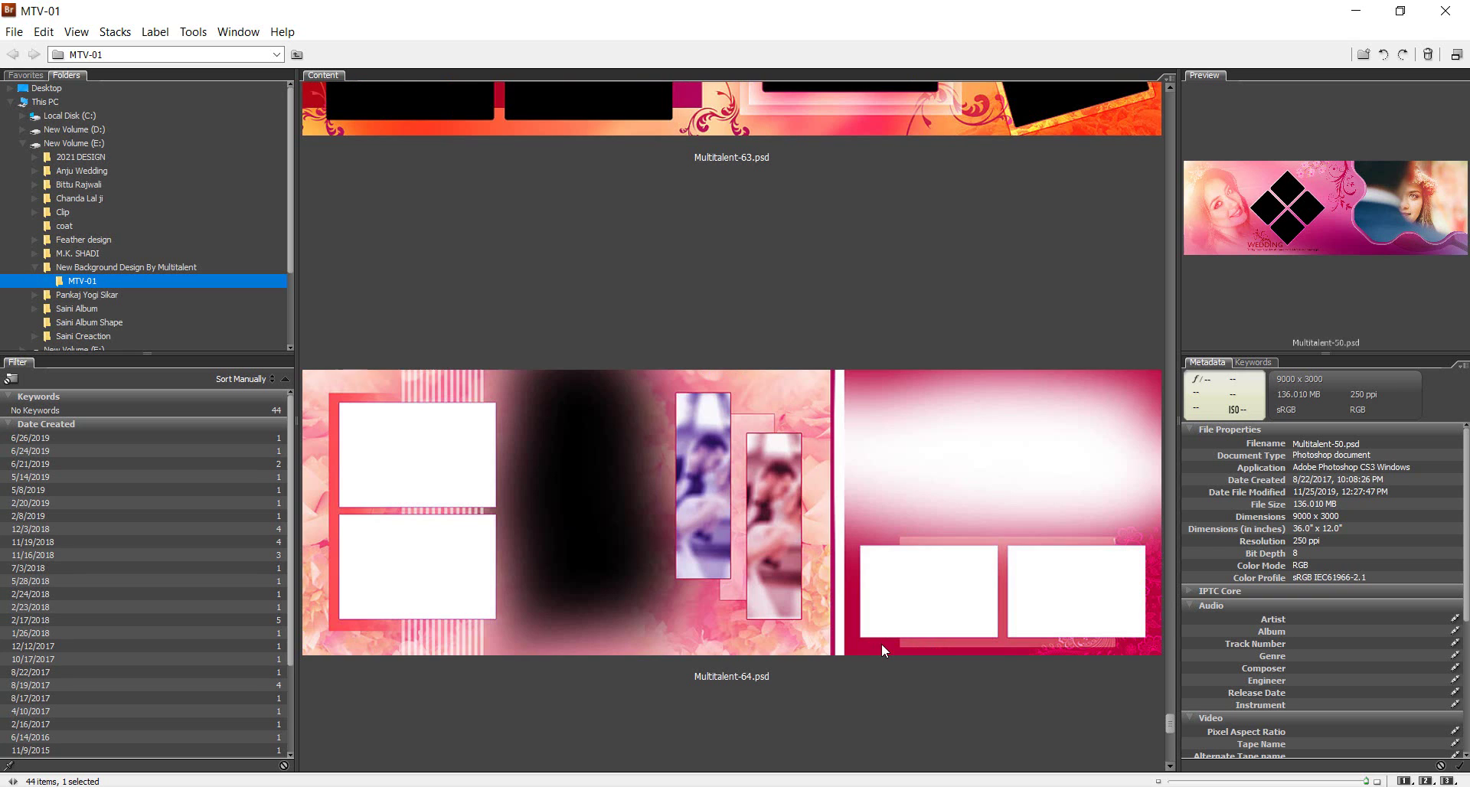
- Open Multitalent-55.psd from Bridge into Photoshop
scroll(882, 647, "up", 5)
scroll(882, 646, "up", 5)
scroll(882, 647, "up", 4)
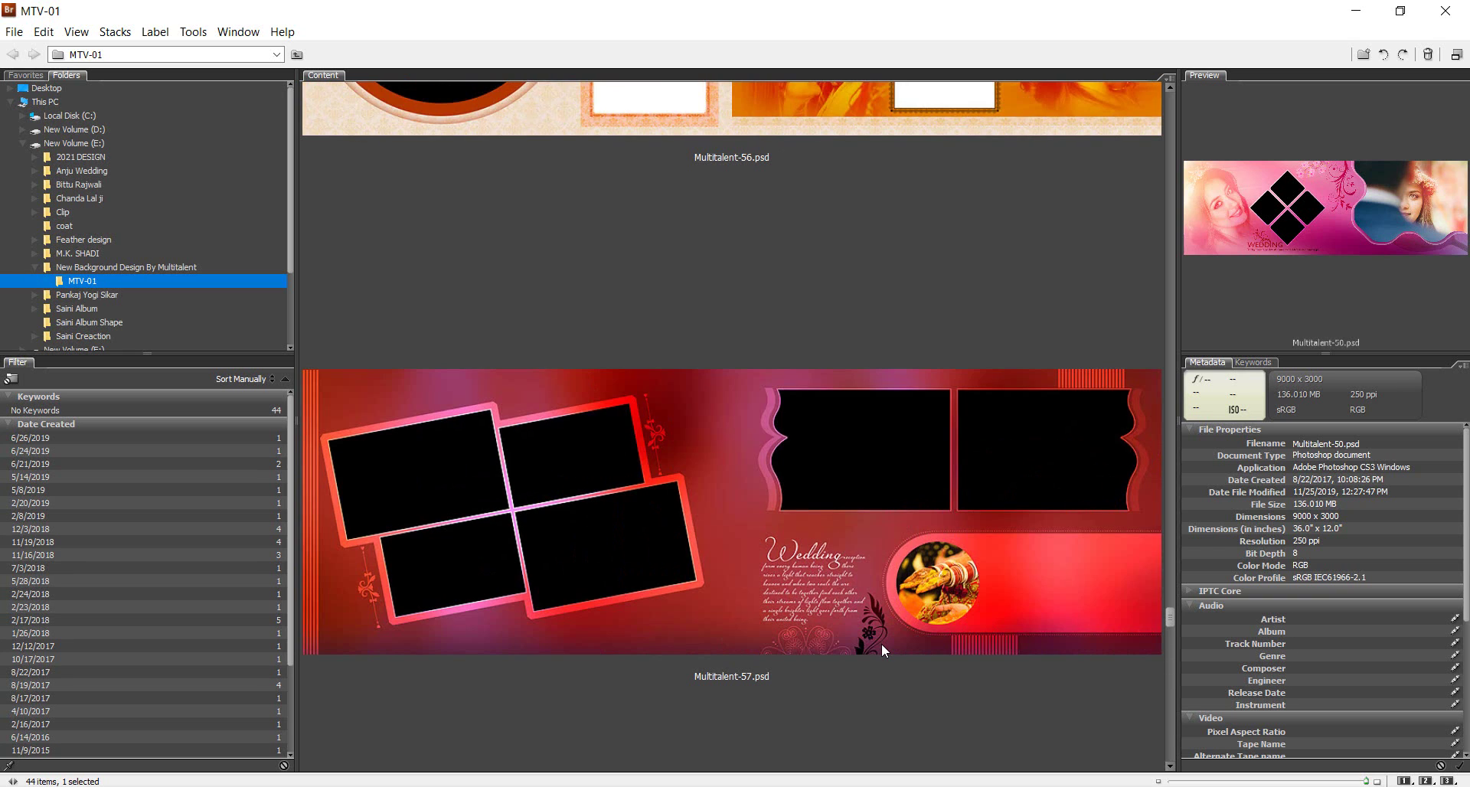
scroll(882, 647, "up", 4)
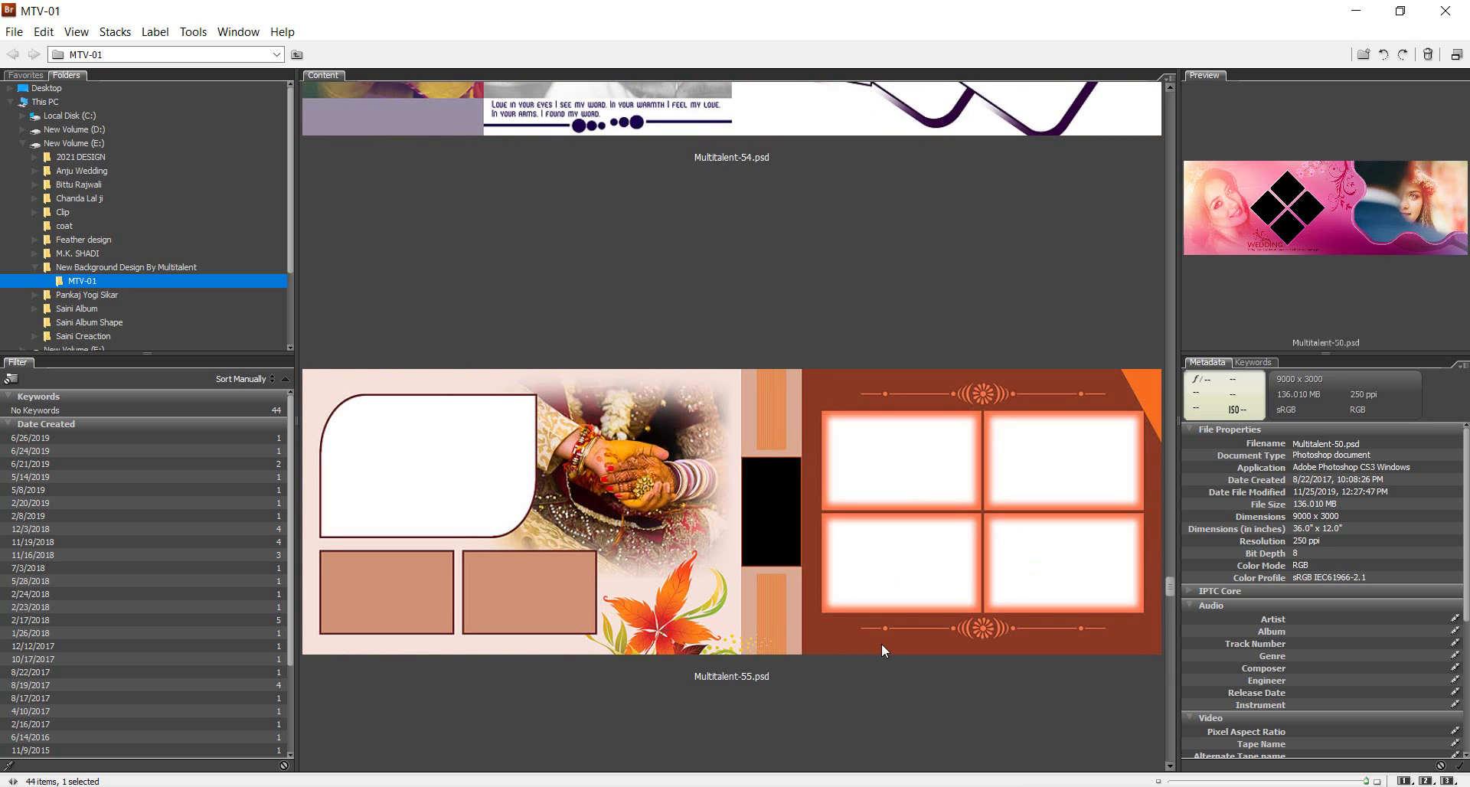
mouse_move(882, 647)
left_mouse_down()
mouse_move(764, 750)
mouse_move(589, 434)
left_mouse_up()
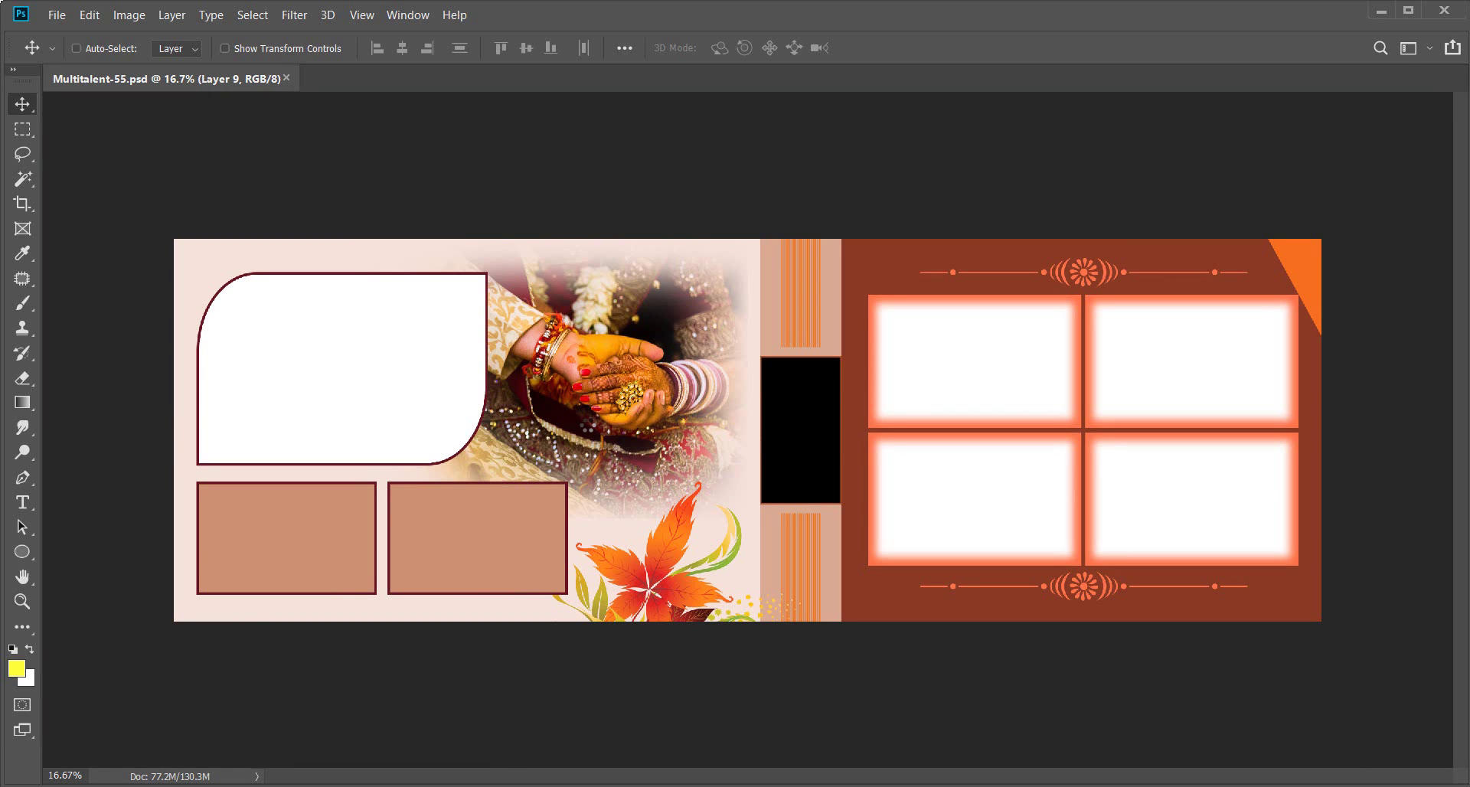
- Show the Layers panel and fit the whole Multitalent-55 spread on screen
left_click(407, 14)
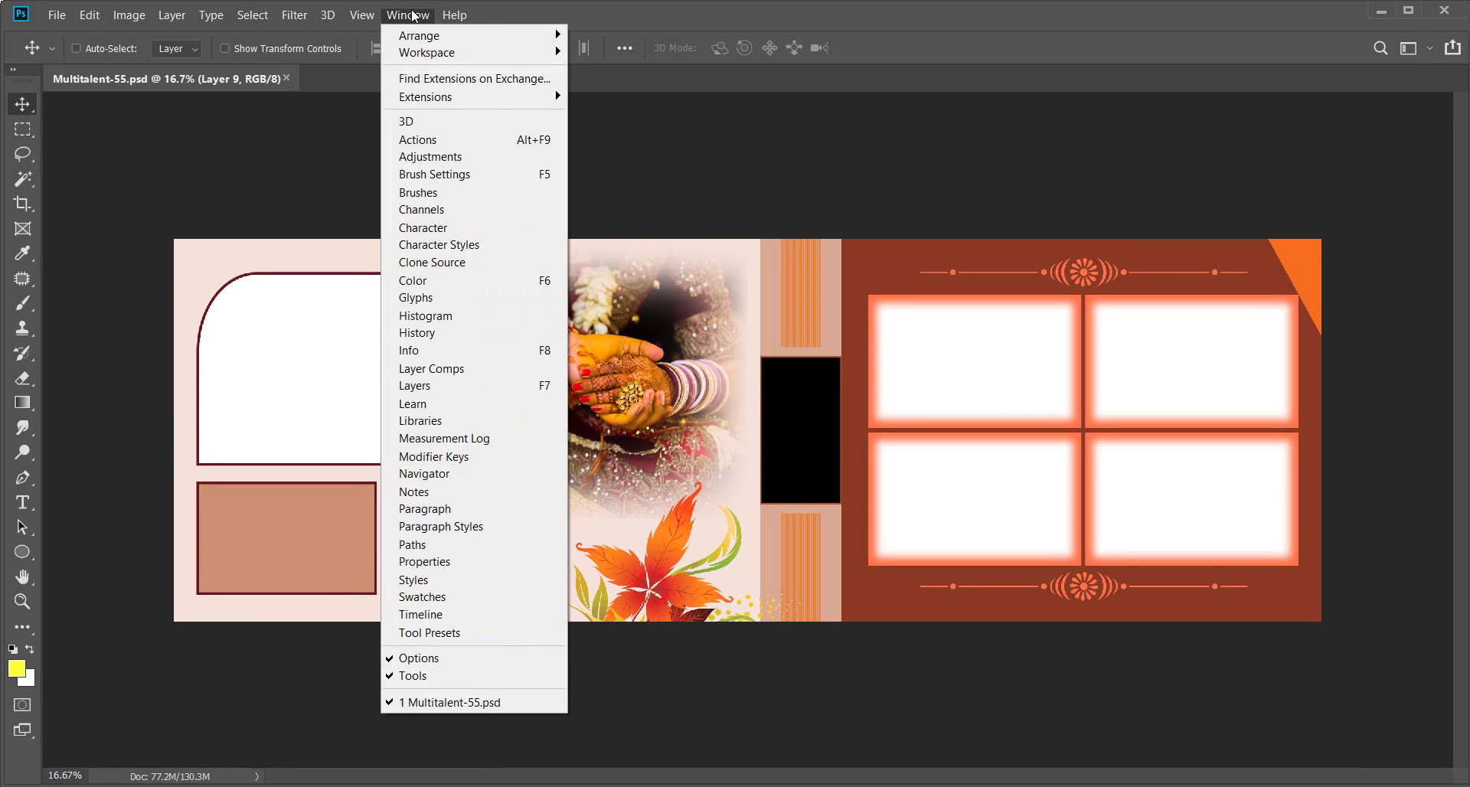
left_click(417, 385)
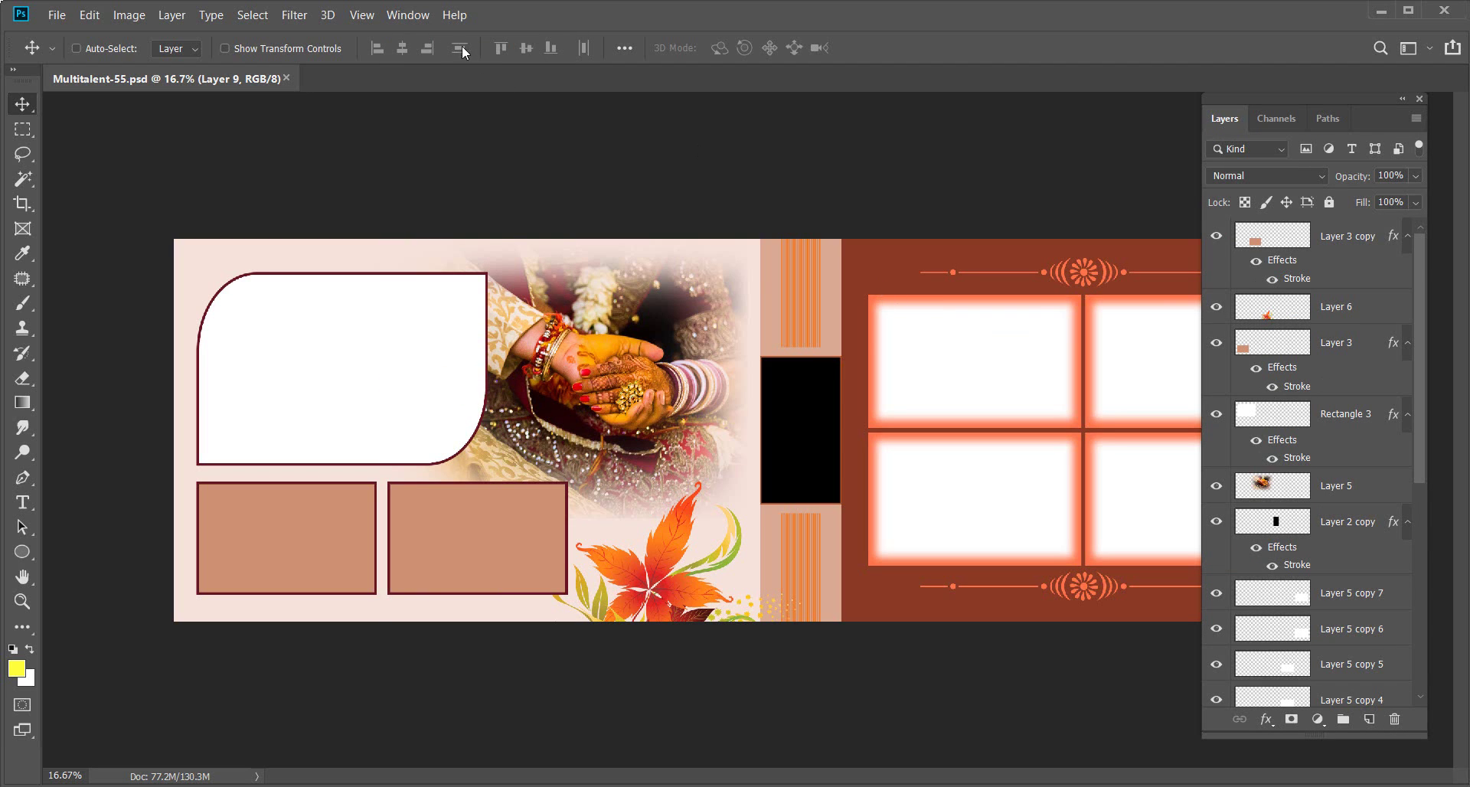
left_click(409, 15)
left_click(793, 159)
right_click(398, 379)
left_click(412, 389)
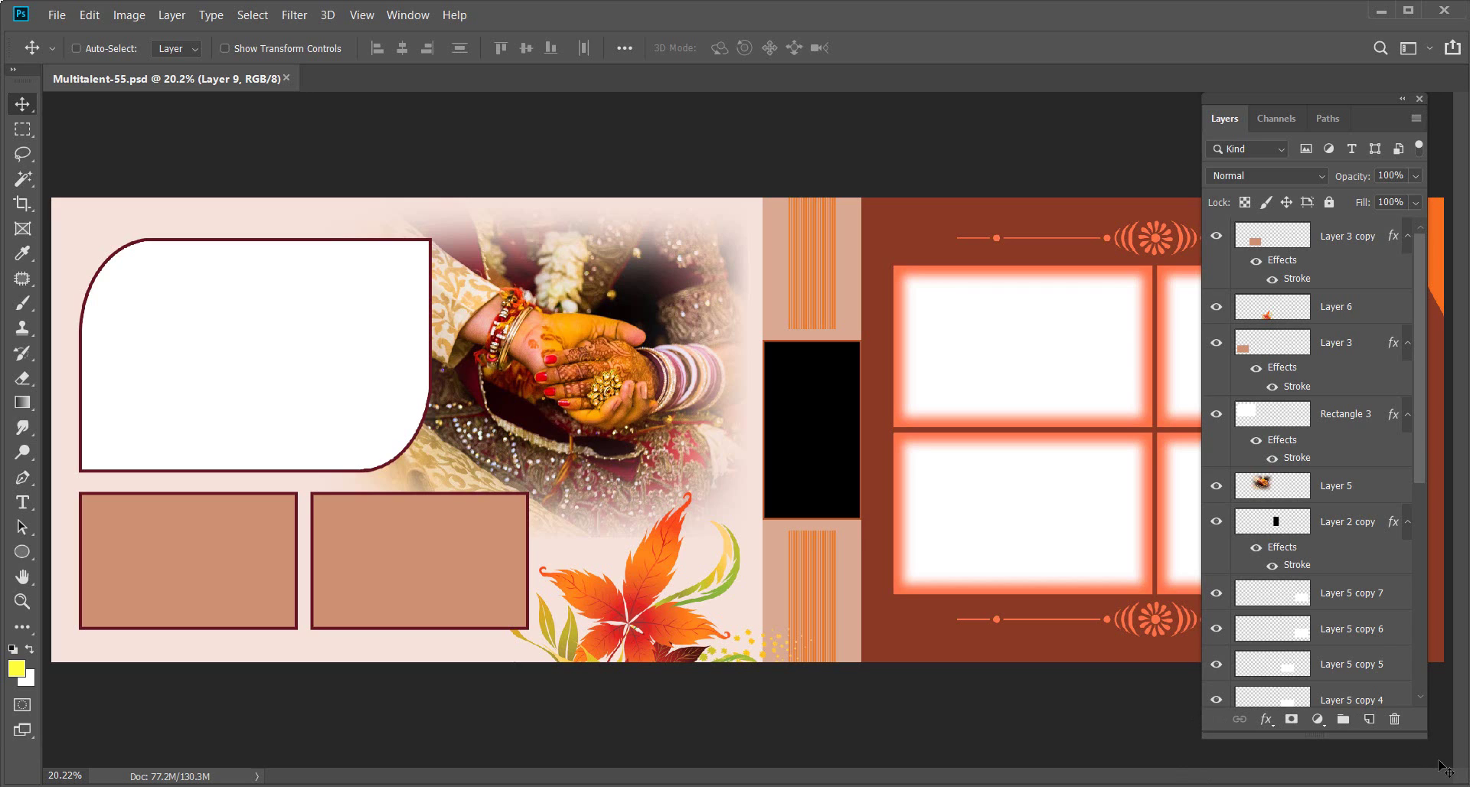
- Shorten the Layers panel and try picking Rectangle 3 and Layer 5 copy from frame layer menus
mouse_move(1427, 736)
left_mouse_down()
mouse_move(1343, 539)
mouse_move(1338, 419)
left_mouse_up()
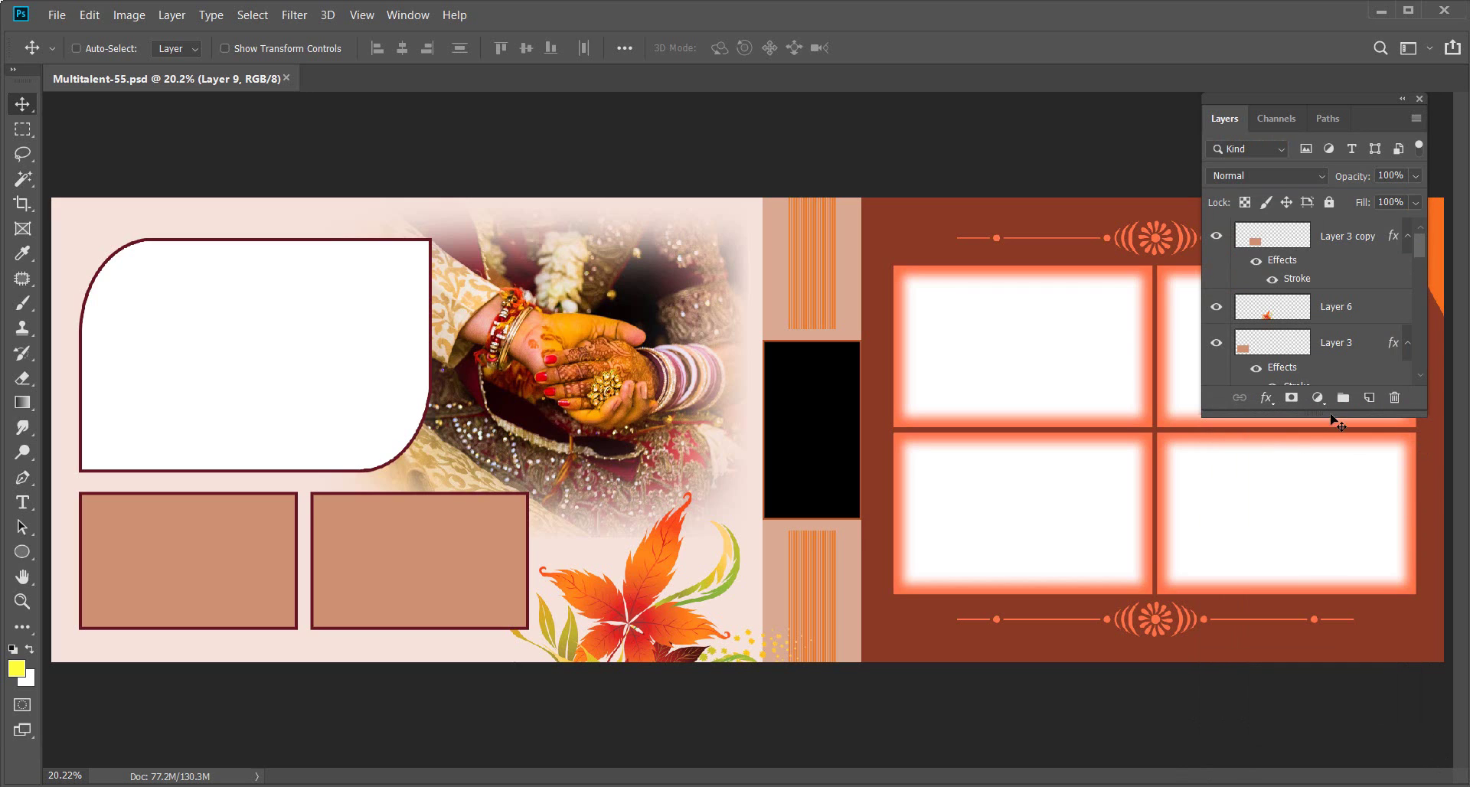
right_click(265, 330)
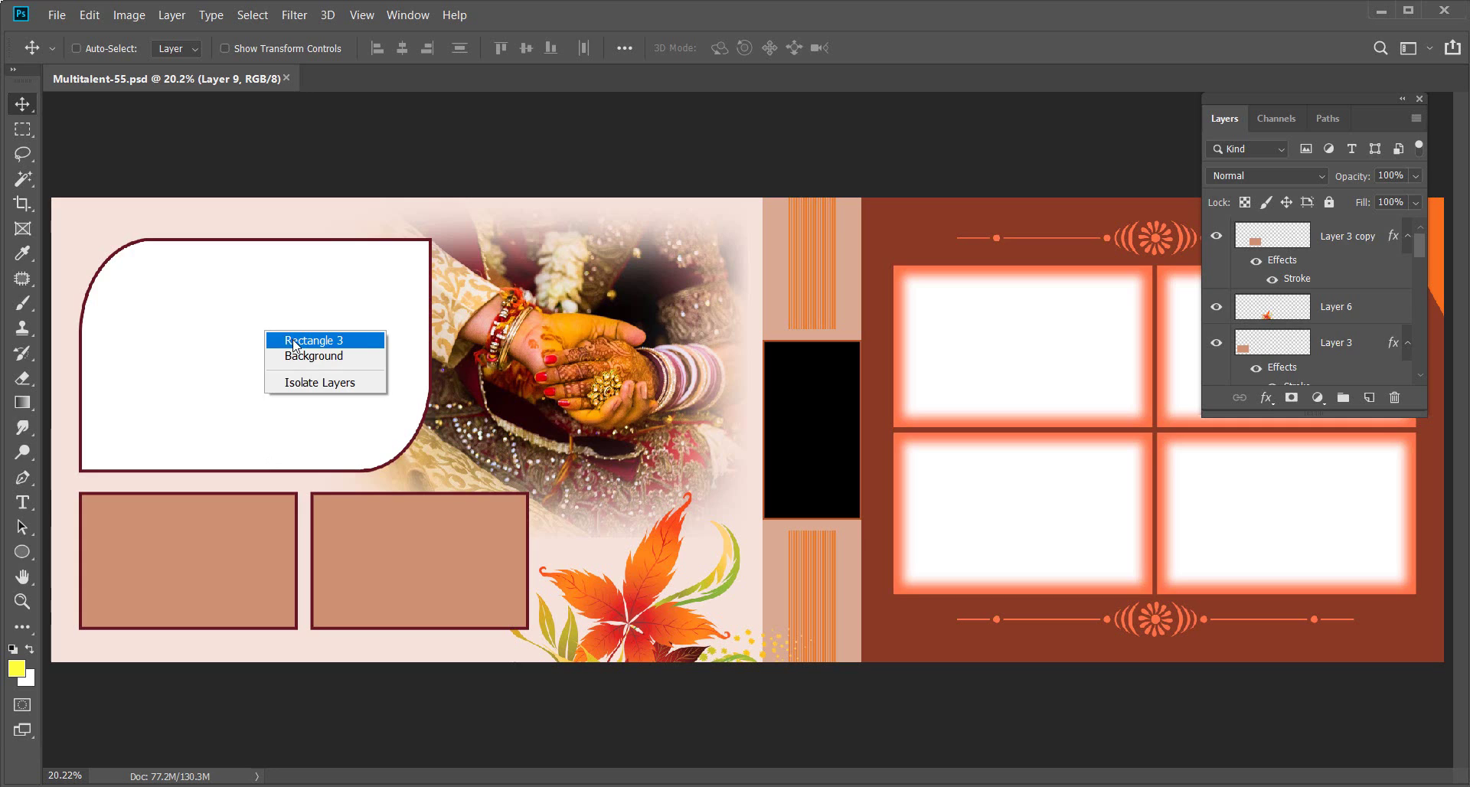
left_click(291, 341)
right_click(291, 345)
left_click(329, 332)
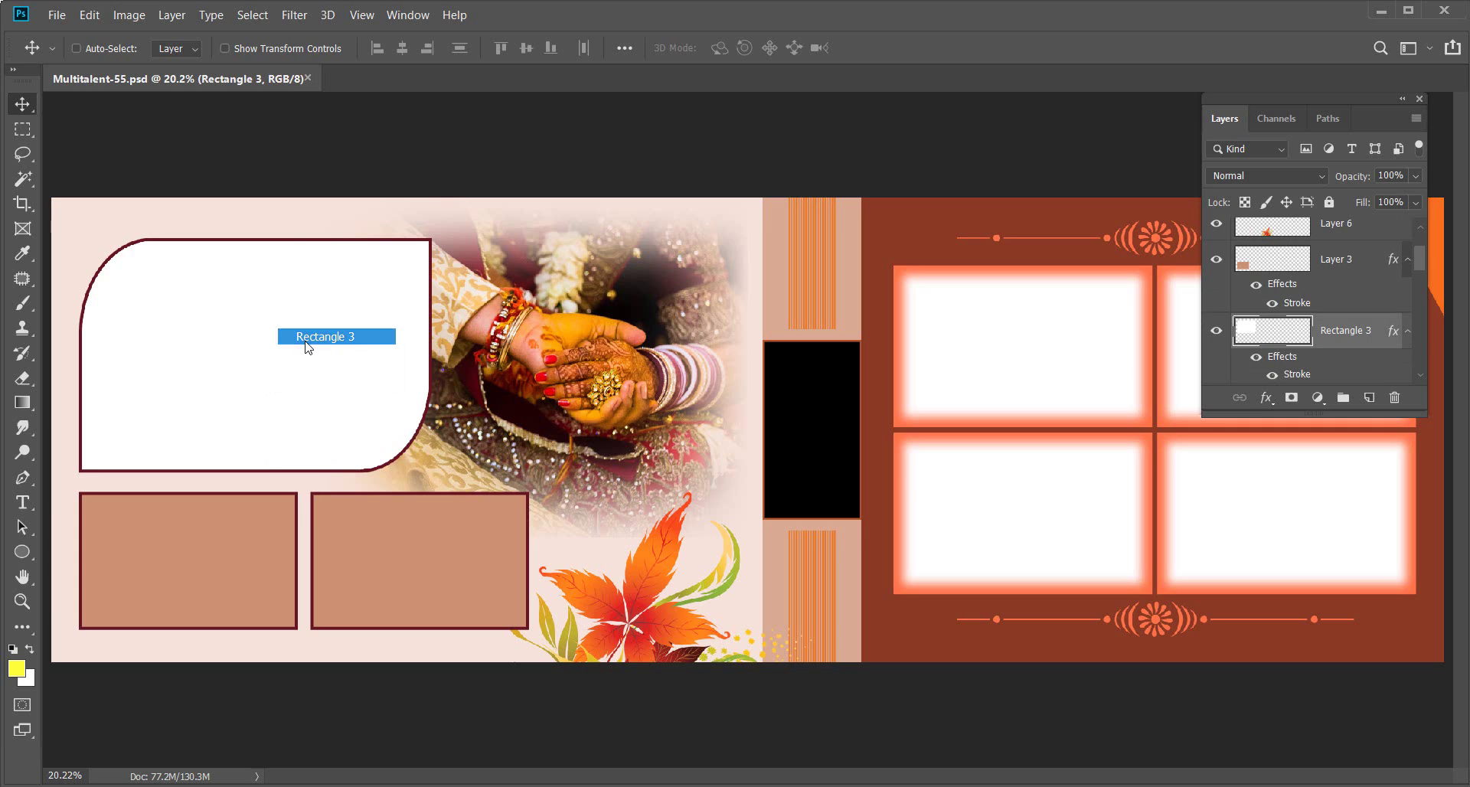
right_click(985, 330)
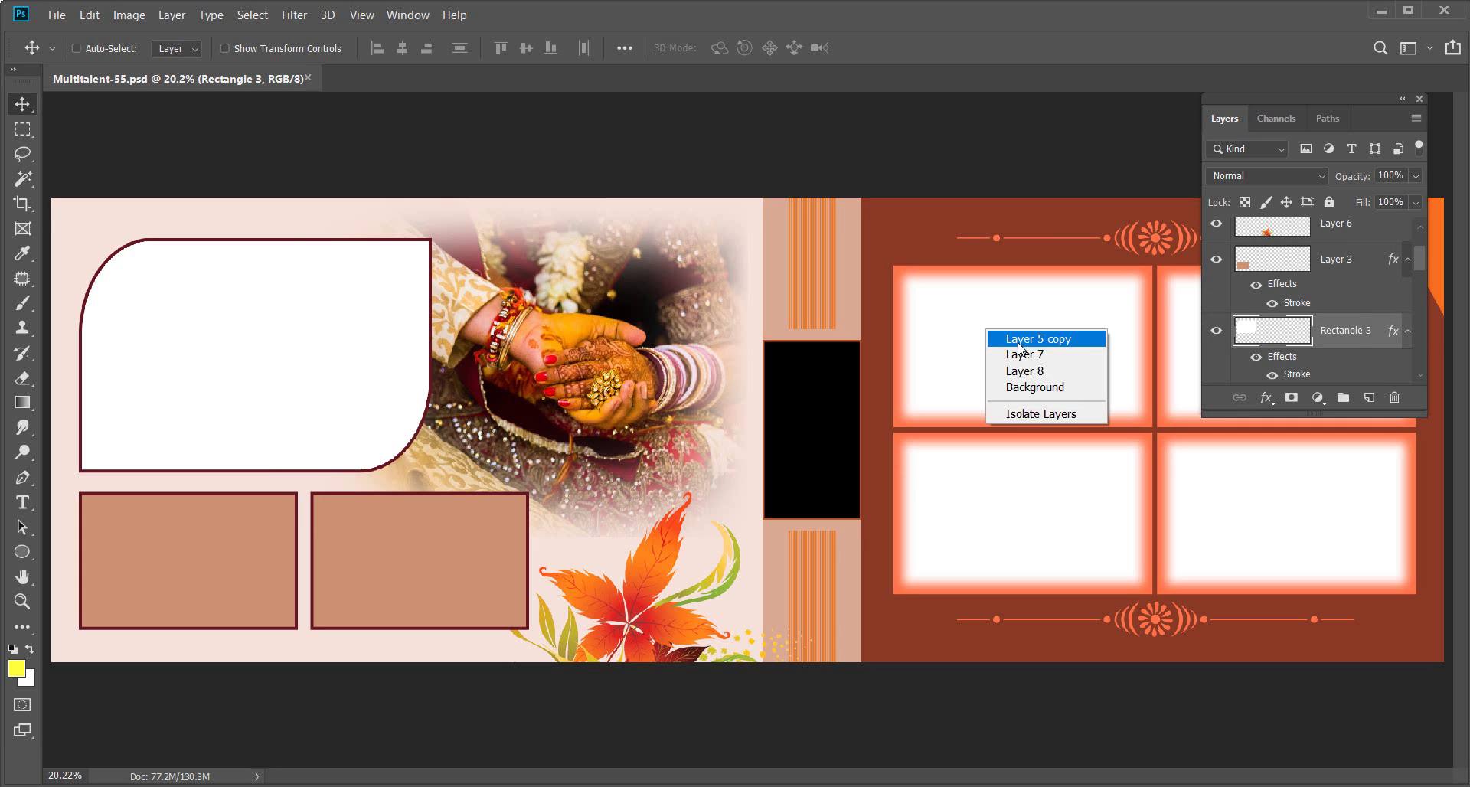
left_click(1003, 337)
- Select the Rectangle 3 layer from the large top-left white frame's layer menu
right_click(302, 328)
left_click(337, 335)
right_click(320, 314)
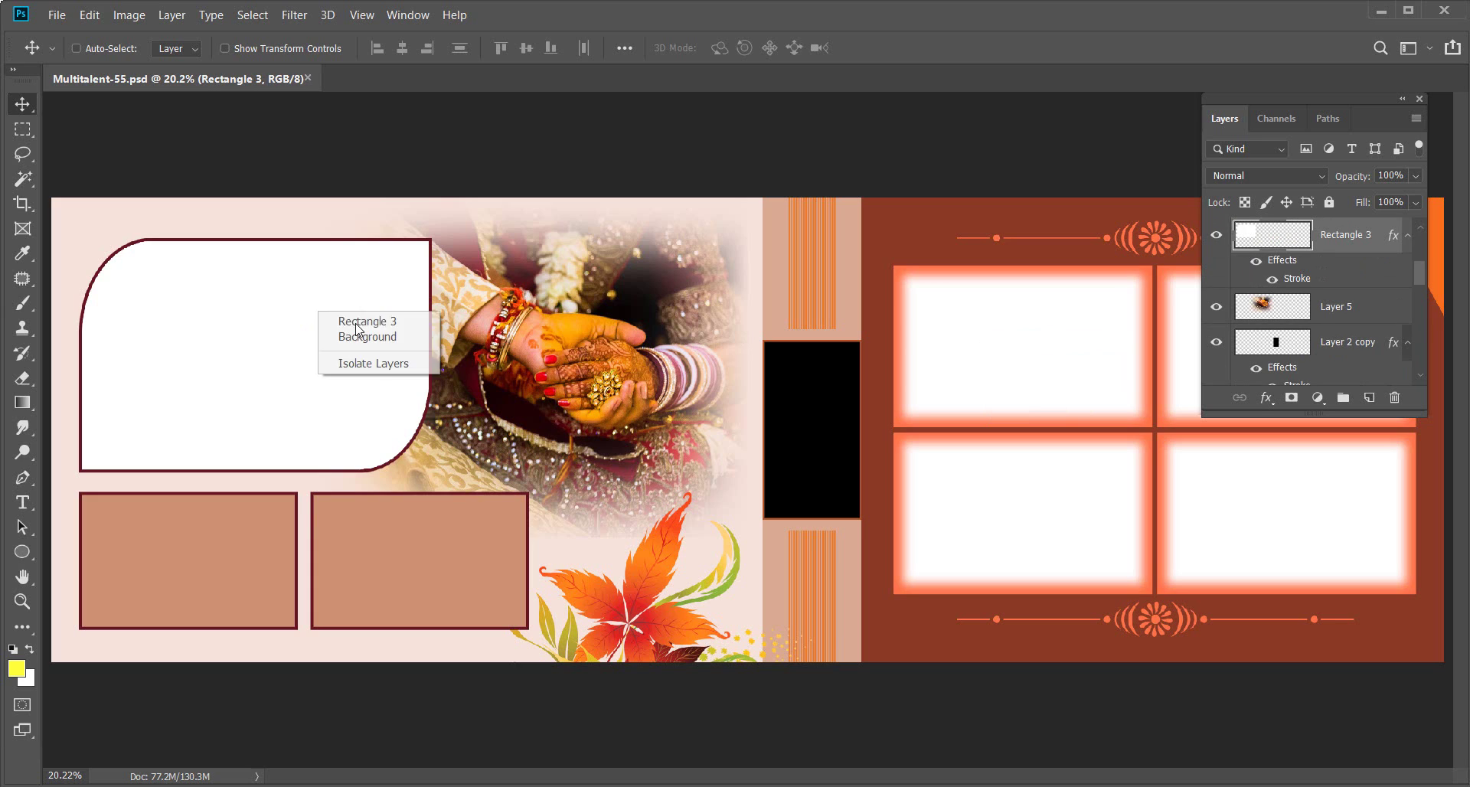
left_click(354, 320)
right_click(330, 314)
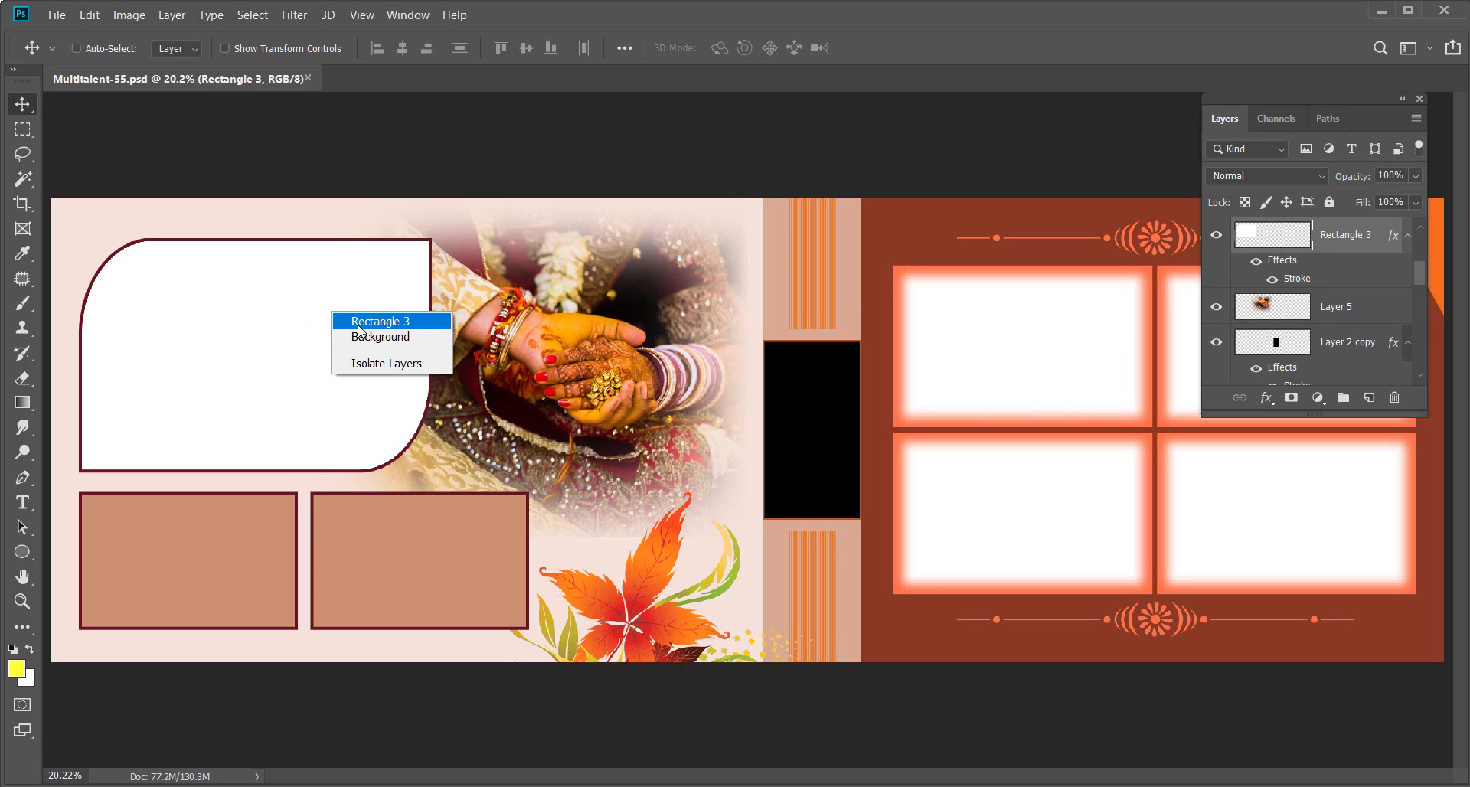
left_click(352, 318)
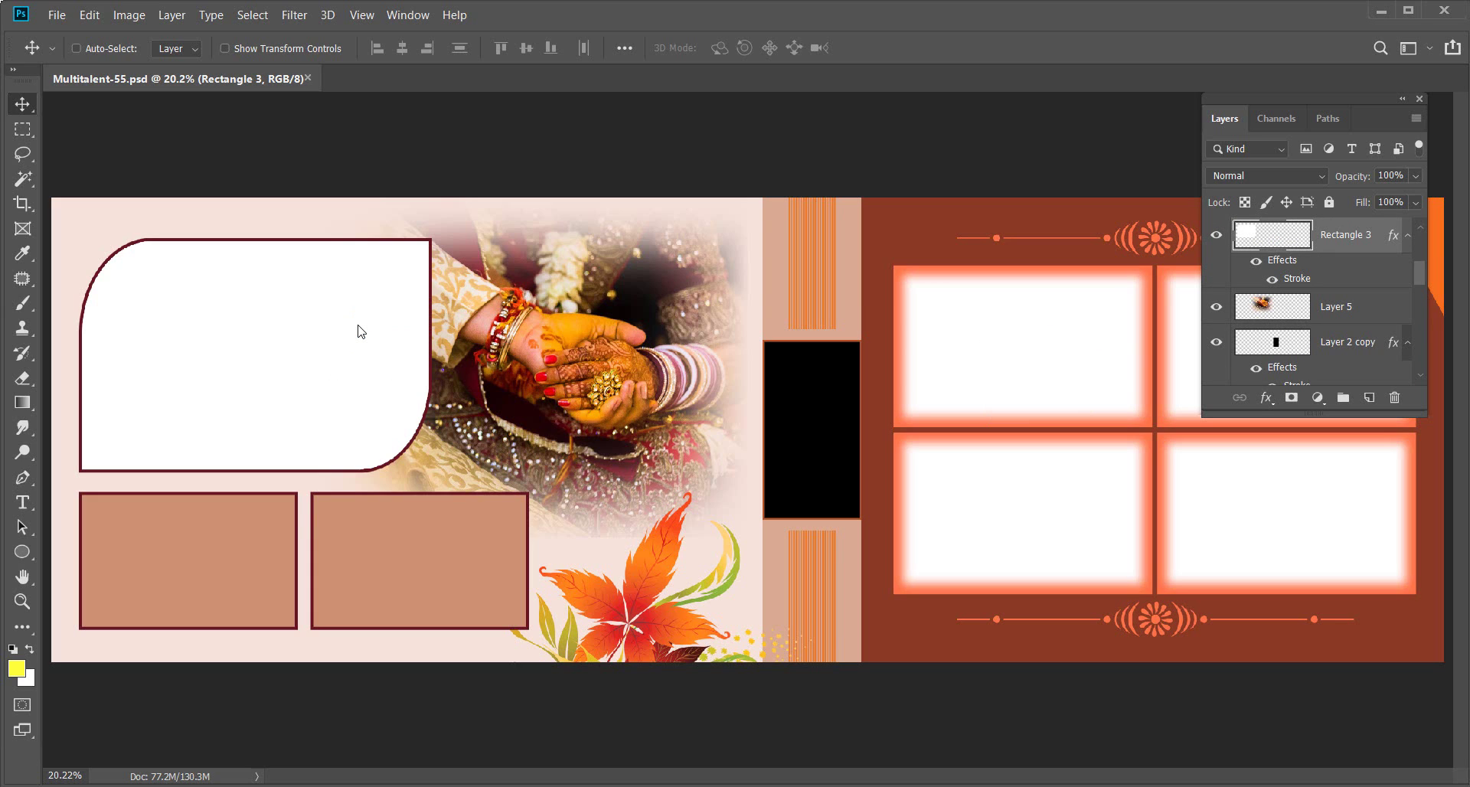
right_click(342, 314)
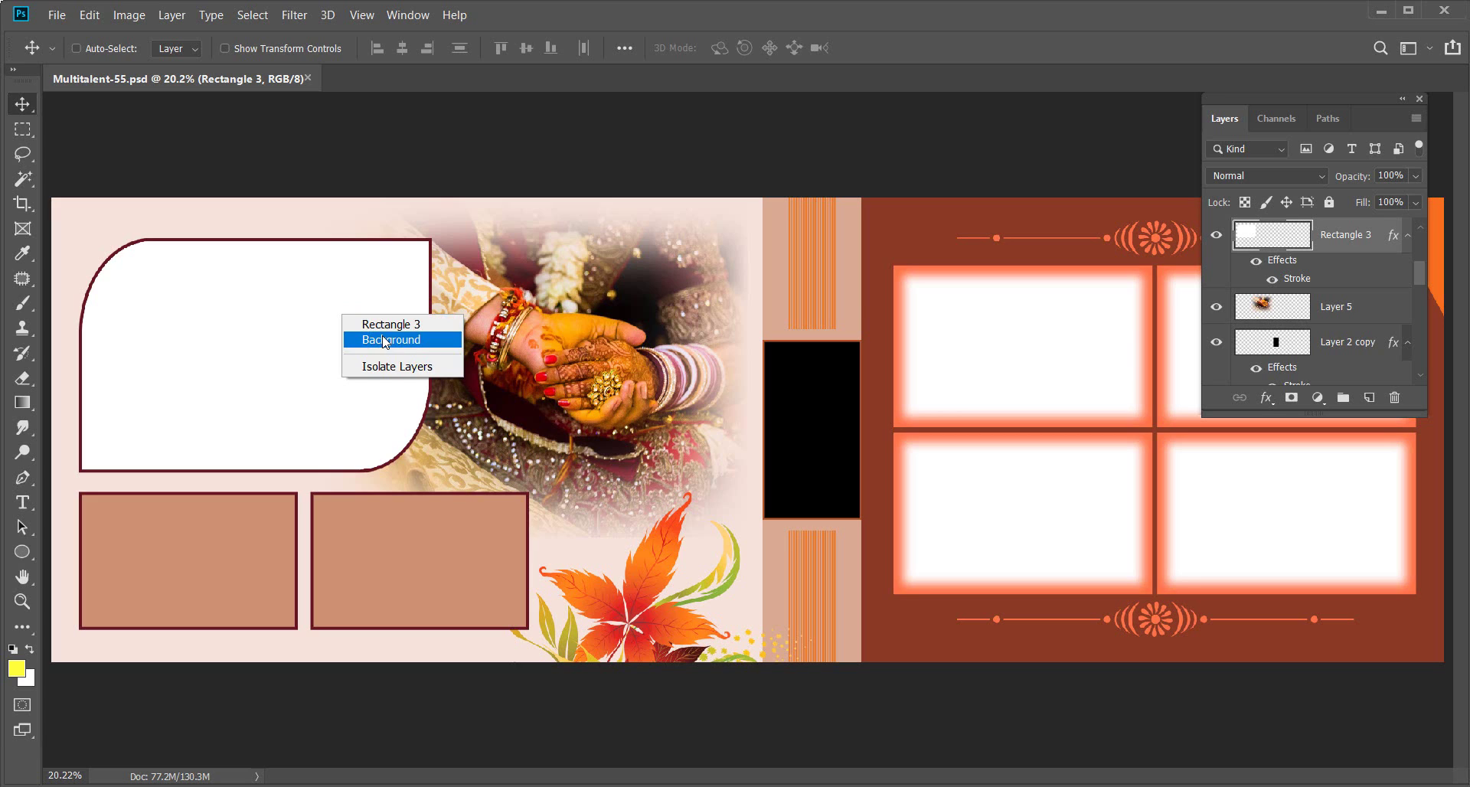
left_click(385, 320)
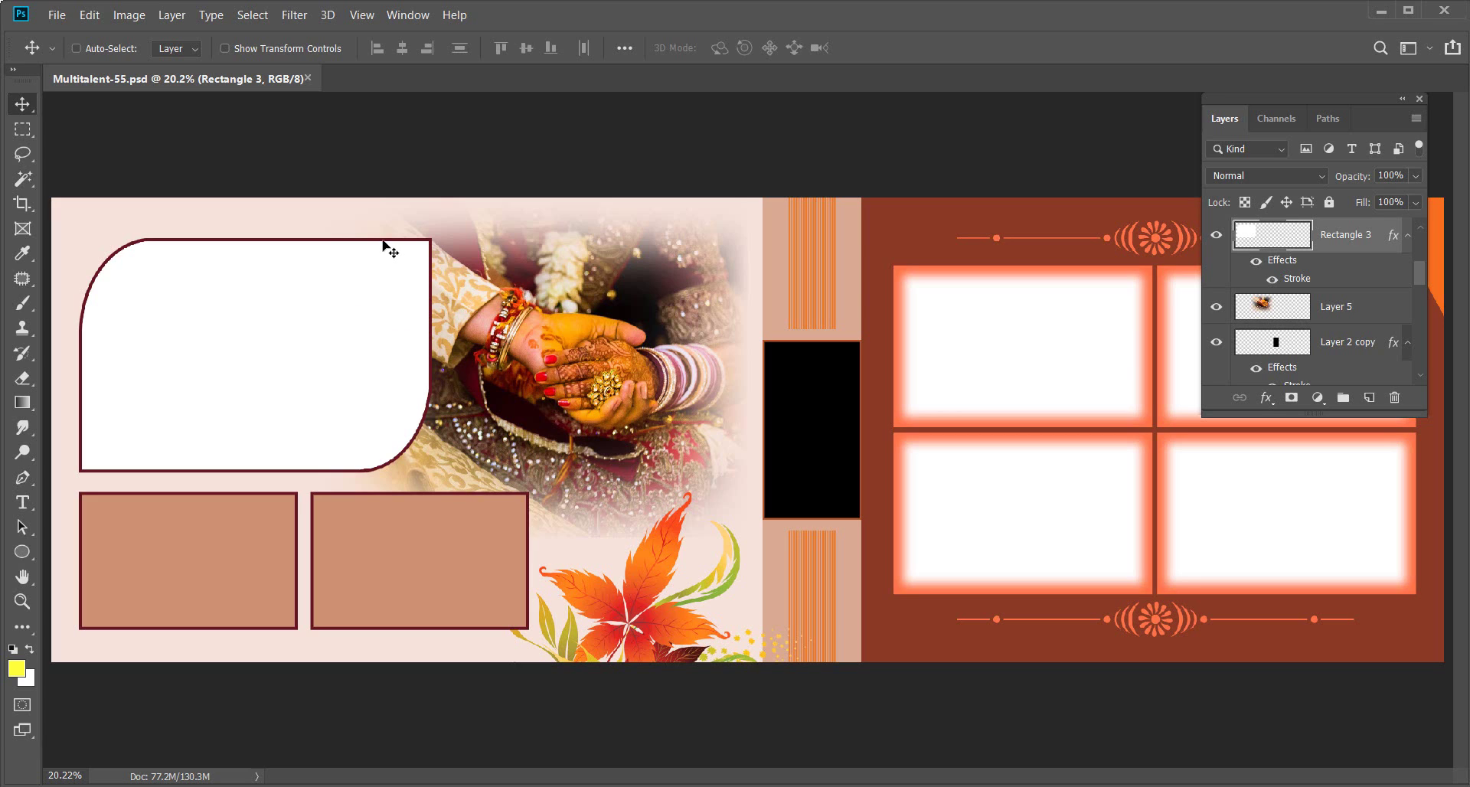
- Open the Images folder inside 2021 DESIGN on New Volume (E:) in File Explorer
left_click(1381, 11)
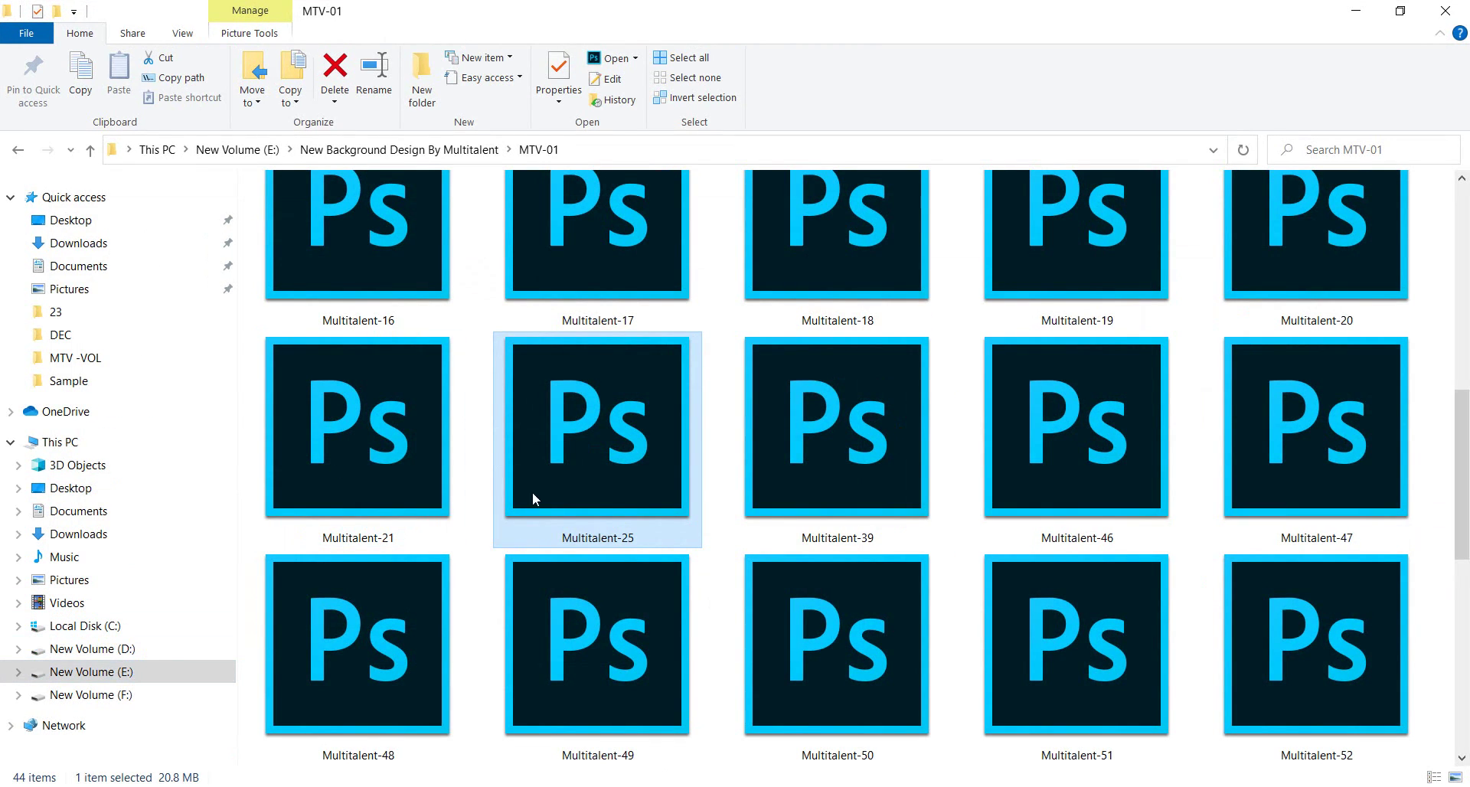
left_click(116, 672)
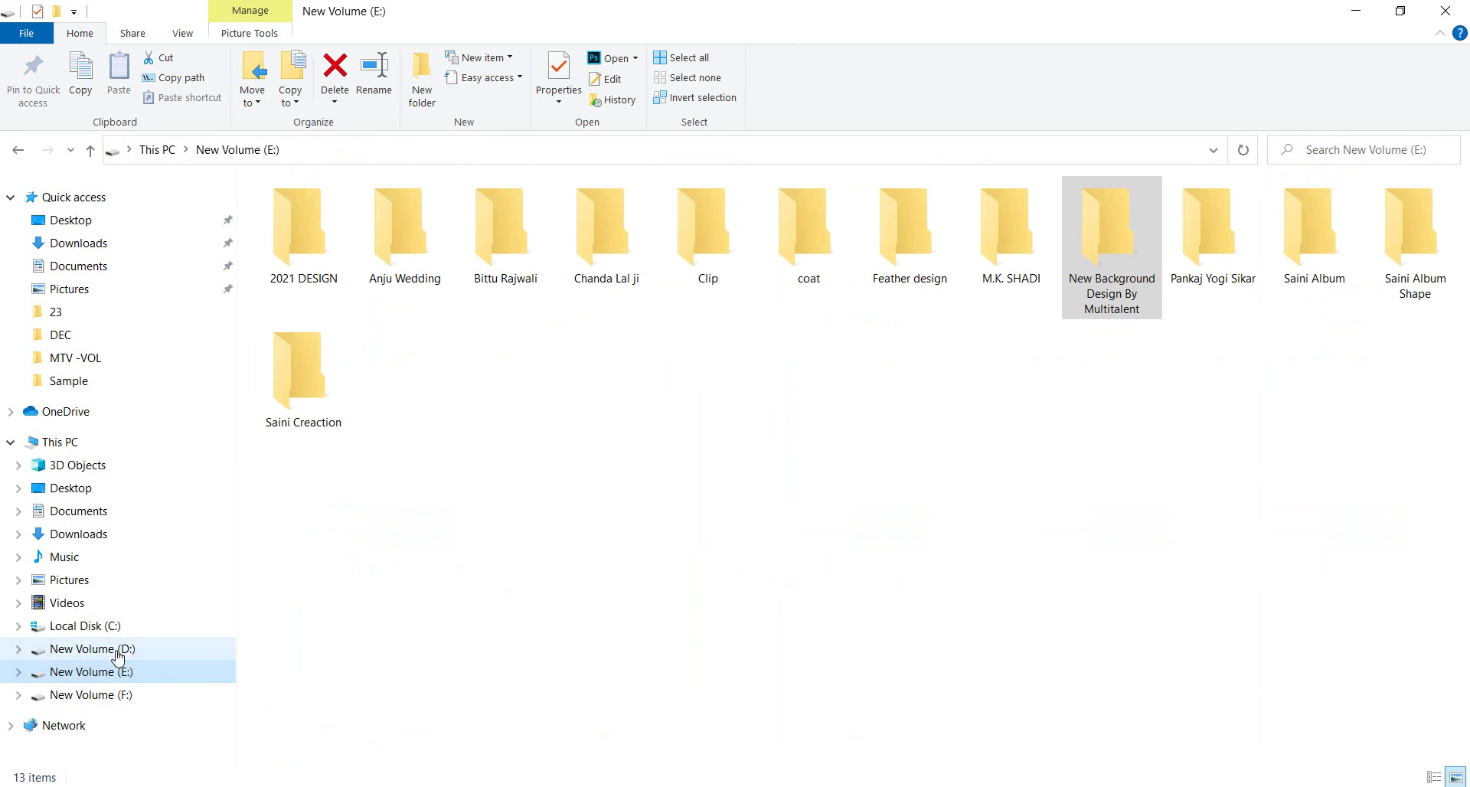
left_click(117, 649)
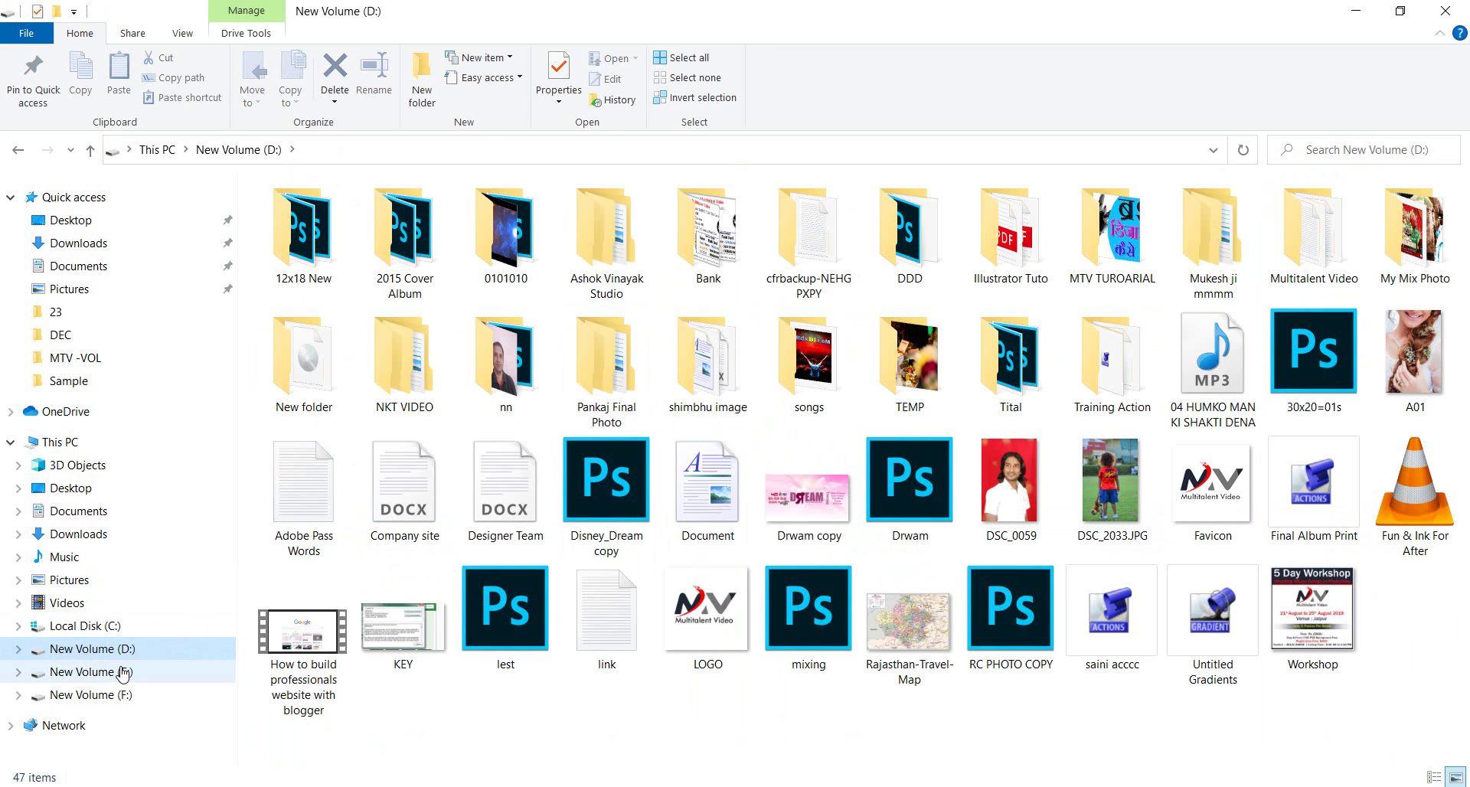
left_click(116, 672)
double_click(304, 237)
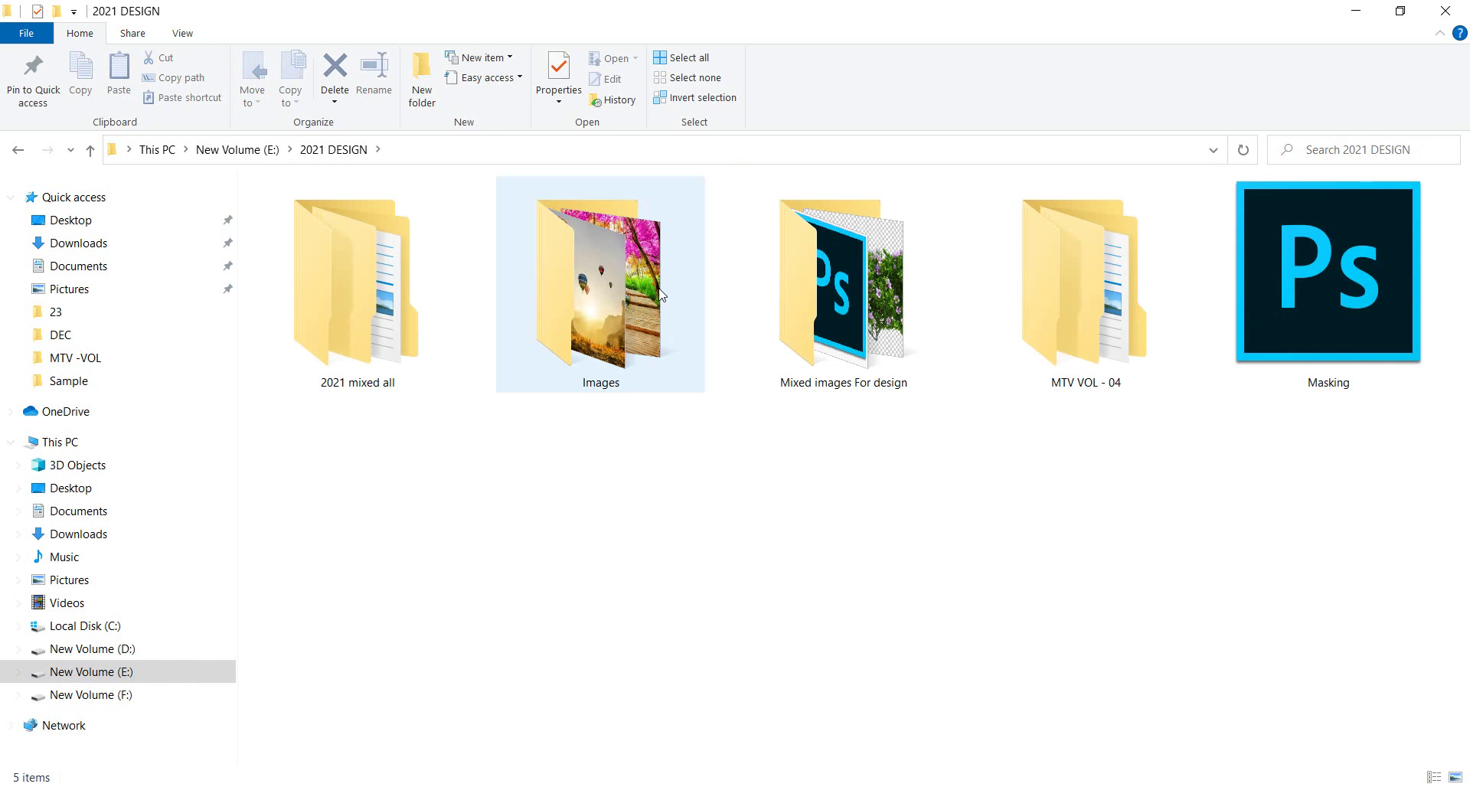
left_click(617, 284)
double_click(617, 283)
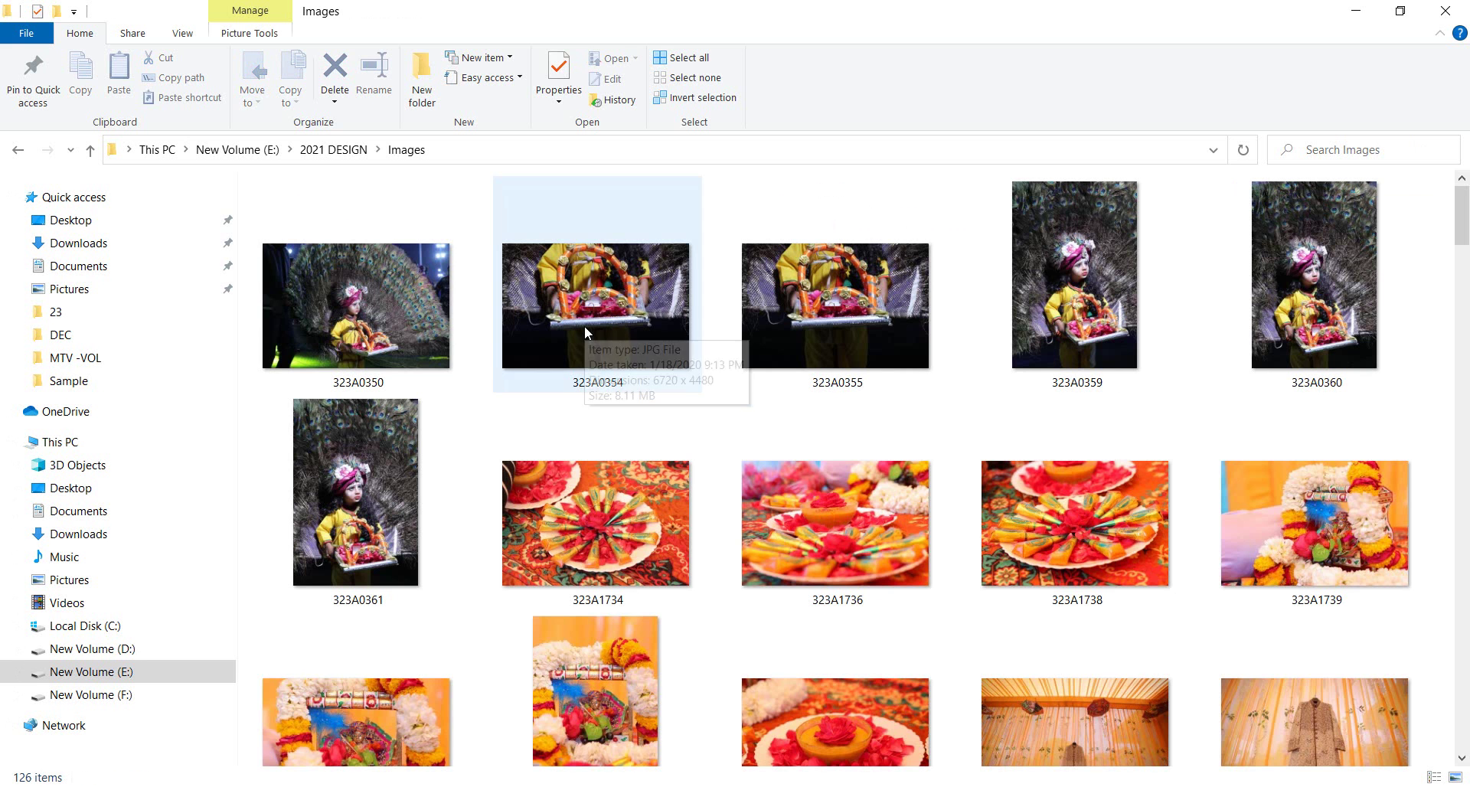
- Select the peacock photo 323A0350 and drag it toward Photoshop
scroll(585, 325, "down", 1)
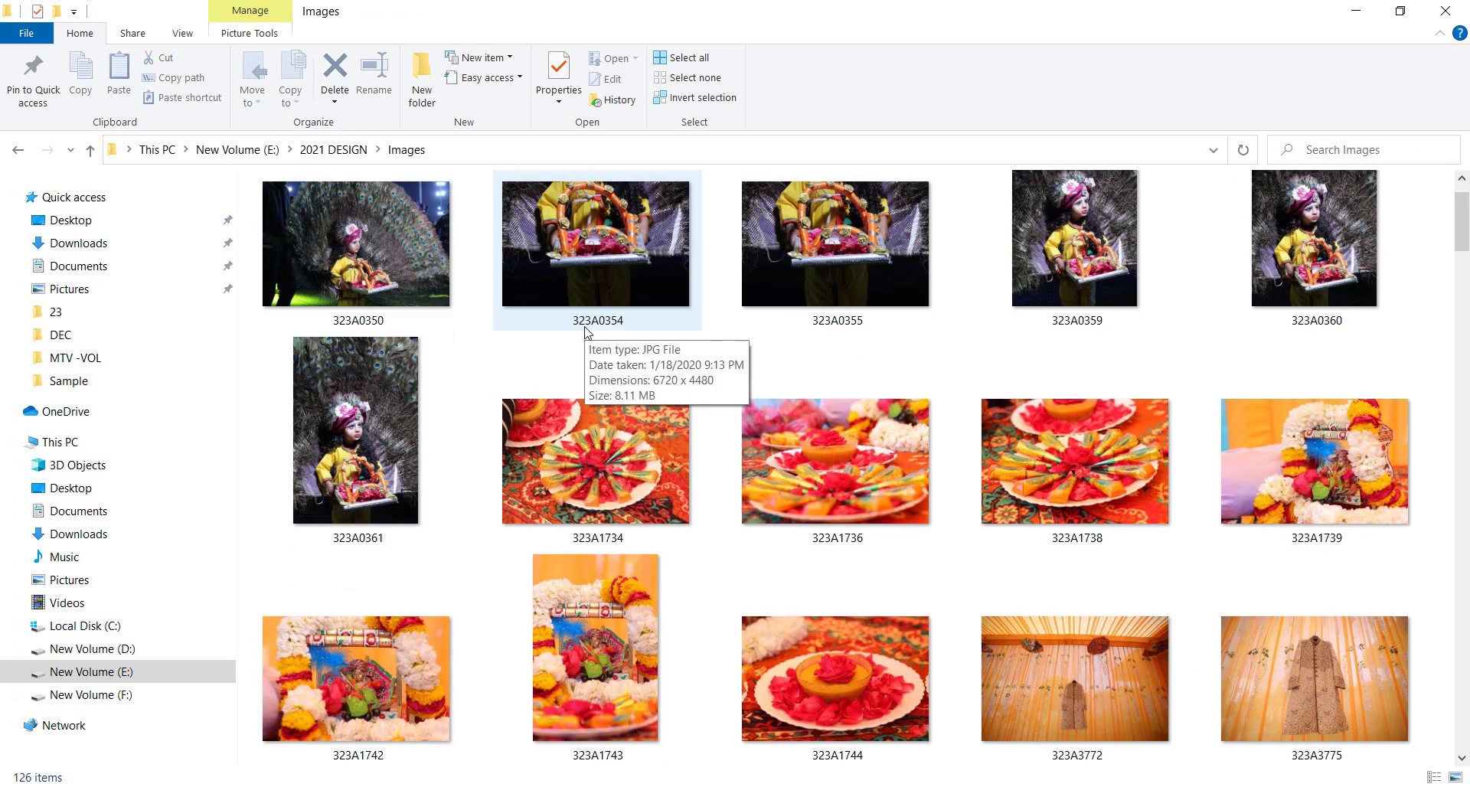
scroll(587, 332, "down", 3)
scroll(587, 332, "down", 1)
scroll(587, 331, "down", 2)
scroll(587, 331, "down", 4)
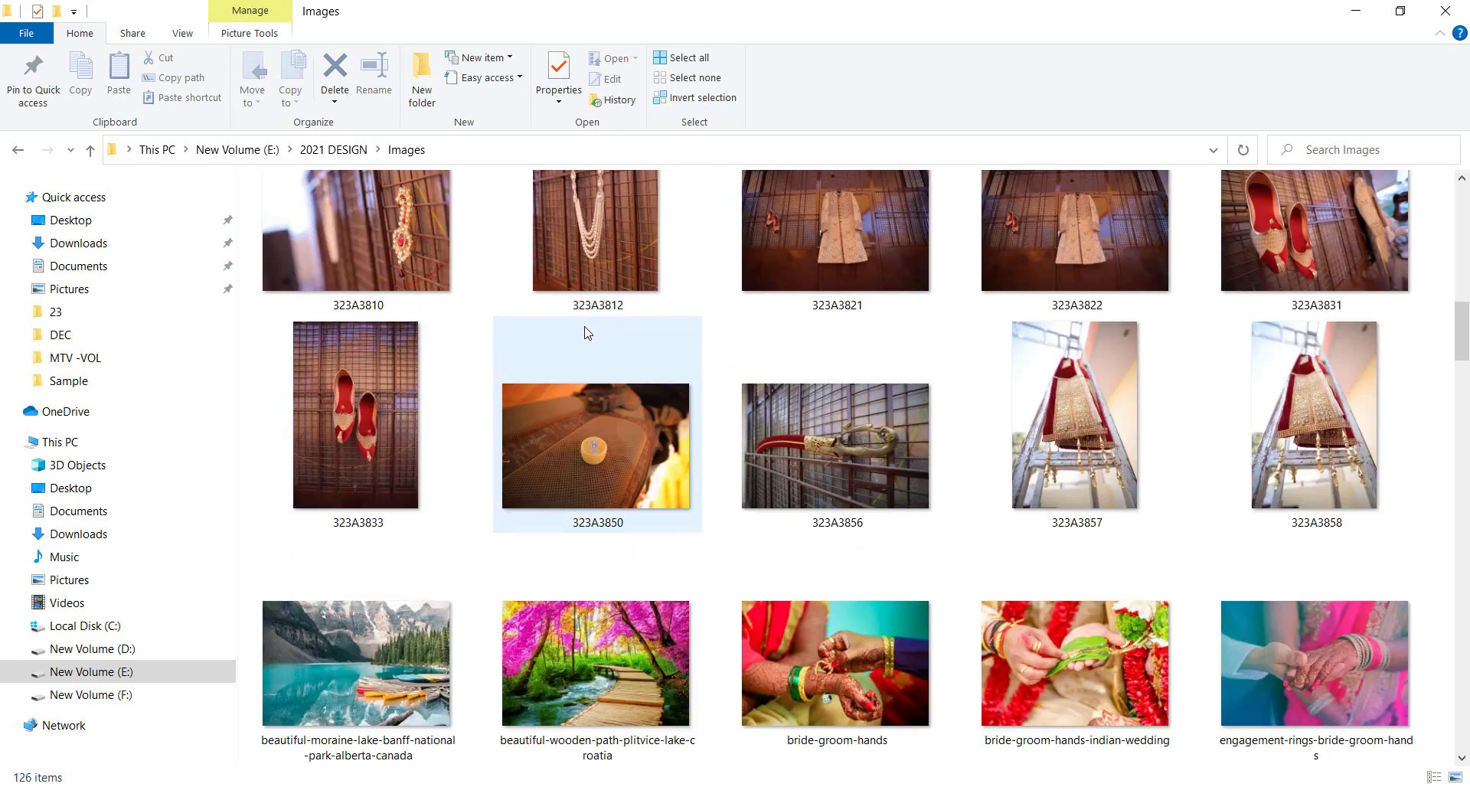
scroll(587, 331, "down", 2)
scroll(587, 332, "up", 10)
scroll(585, 324, "up", 2)
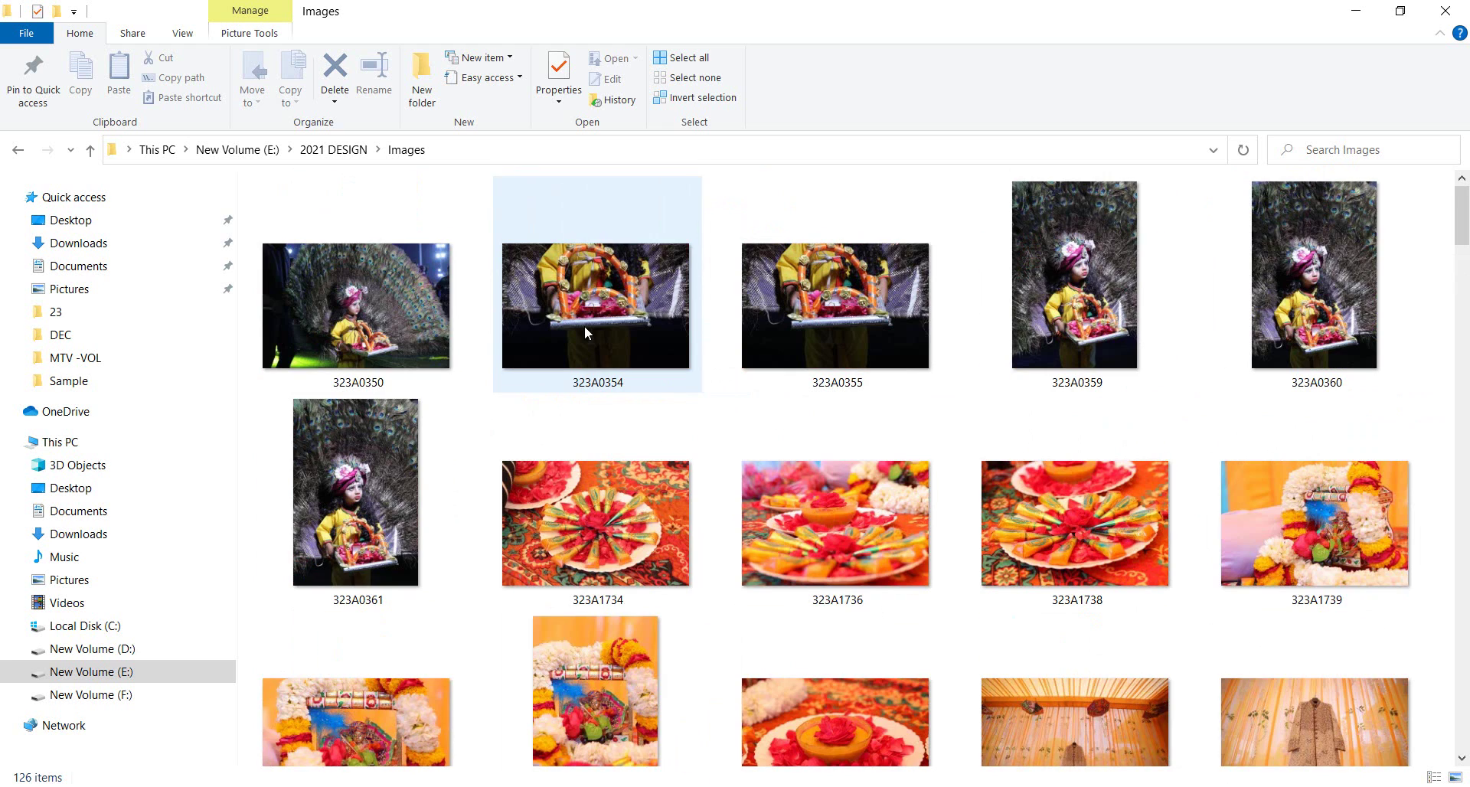
left_click(367, 351)
left_click_drag(367, 351, 742, 196)
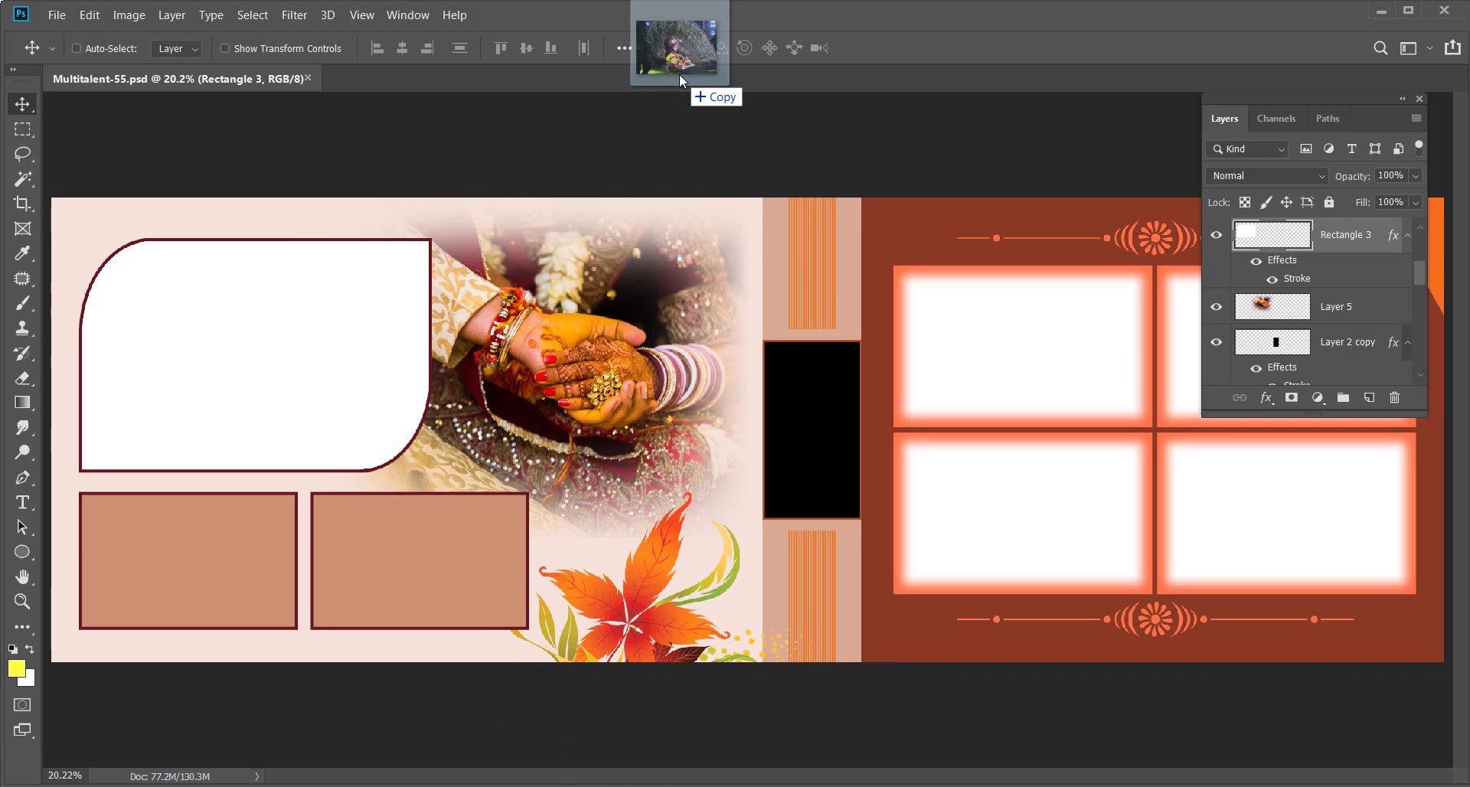
- Open 323A0350.JPG as its own Photoshop document beside the spread
left_click_drag(742, 196, 681, 81)
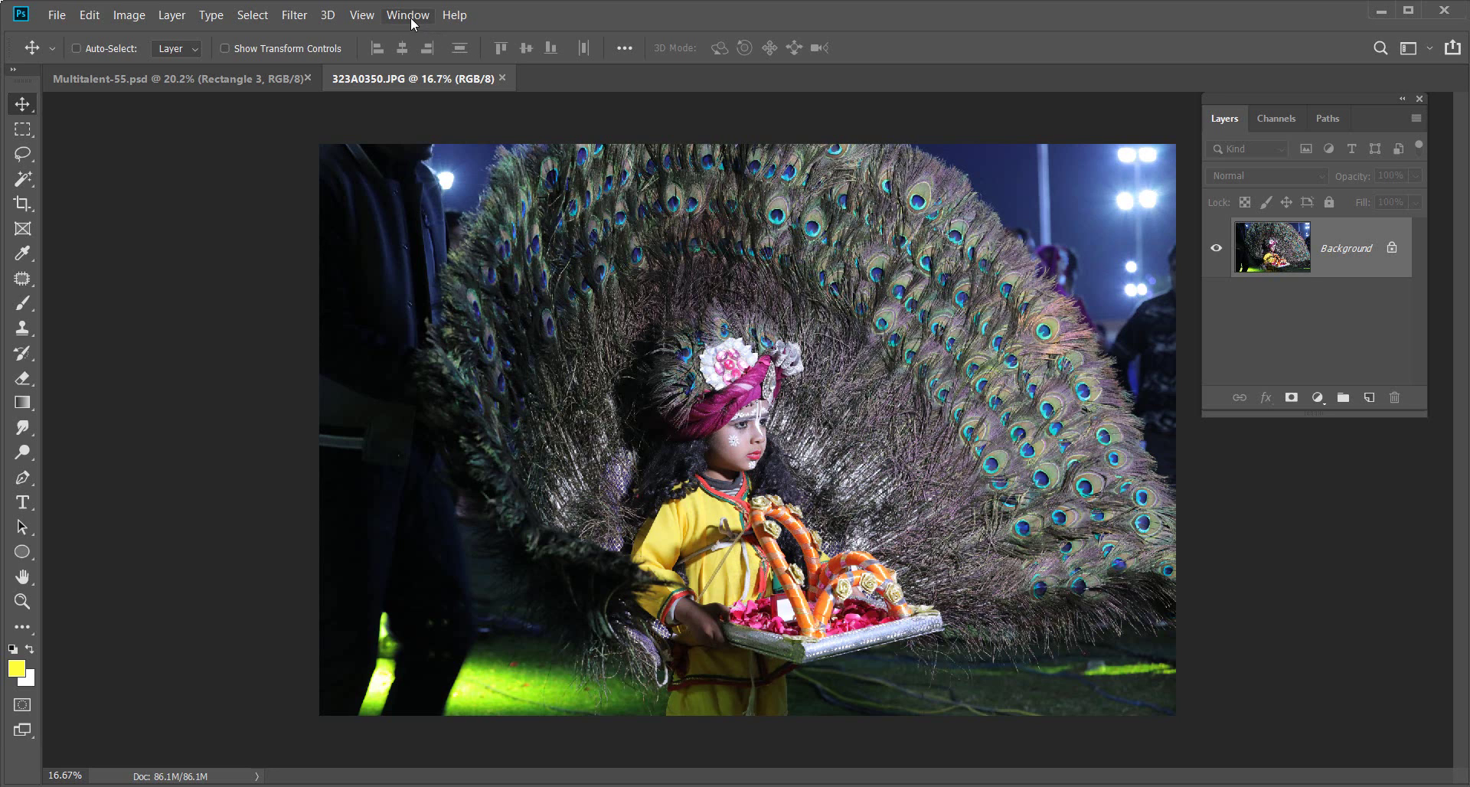
left_click(407, 16)
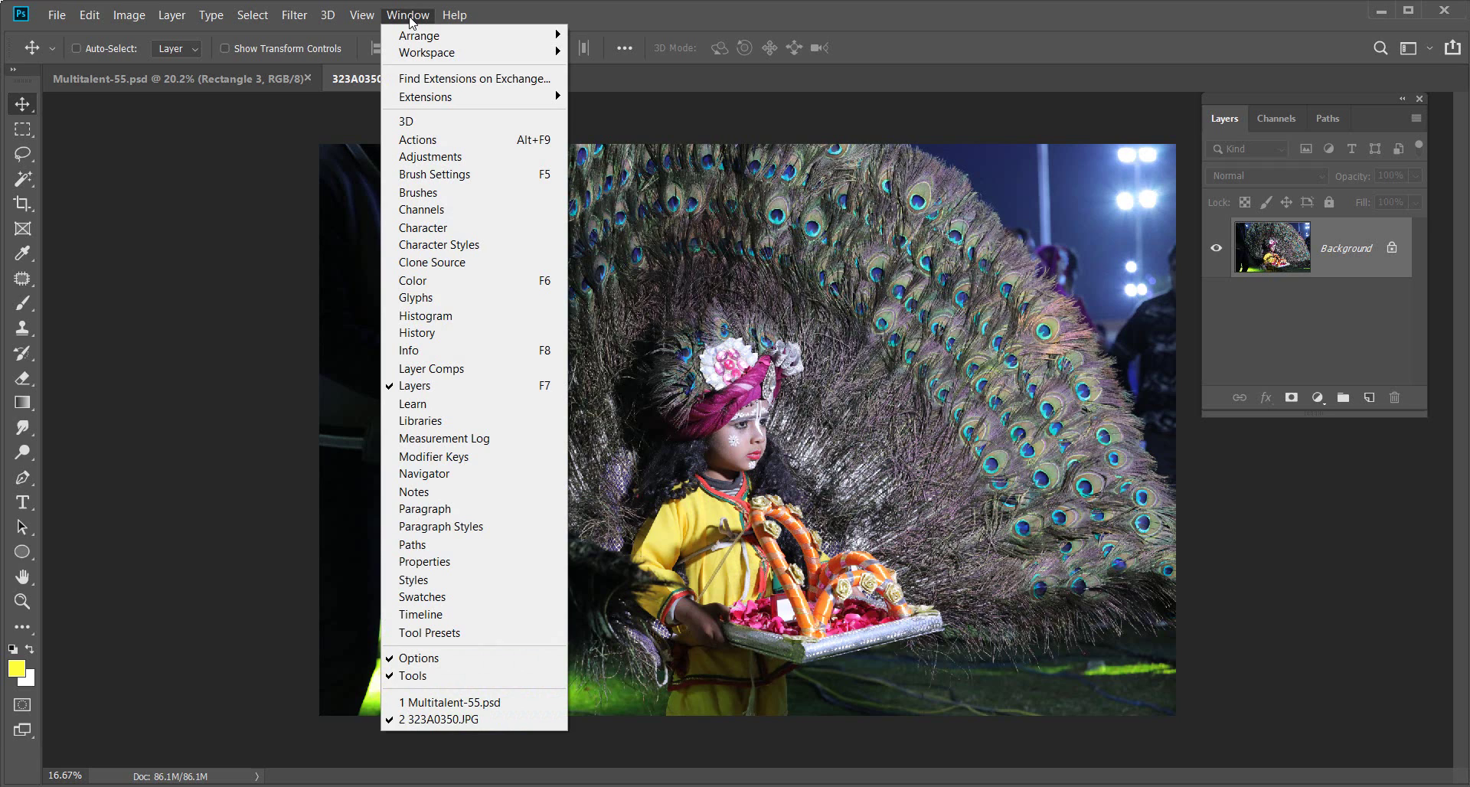
- Show the Actions panel and delete the old Set 1 action set
left_click(429, 139)
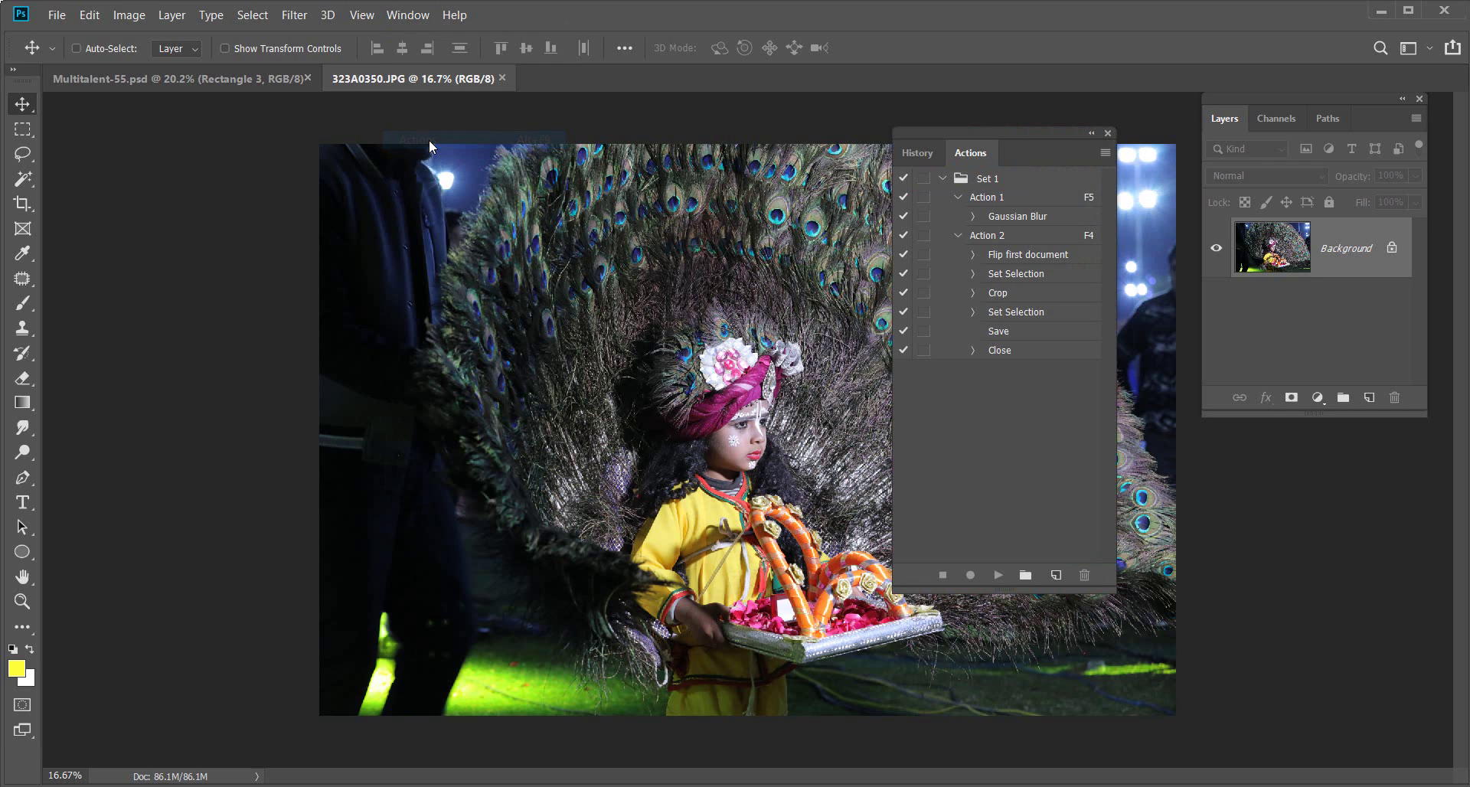
left_click(1007, 180)
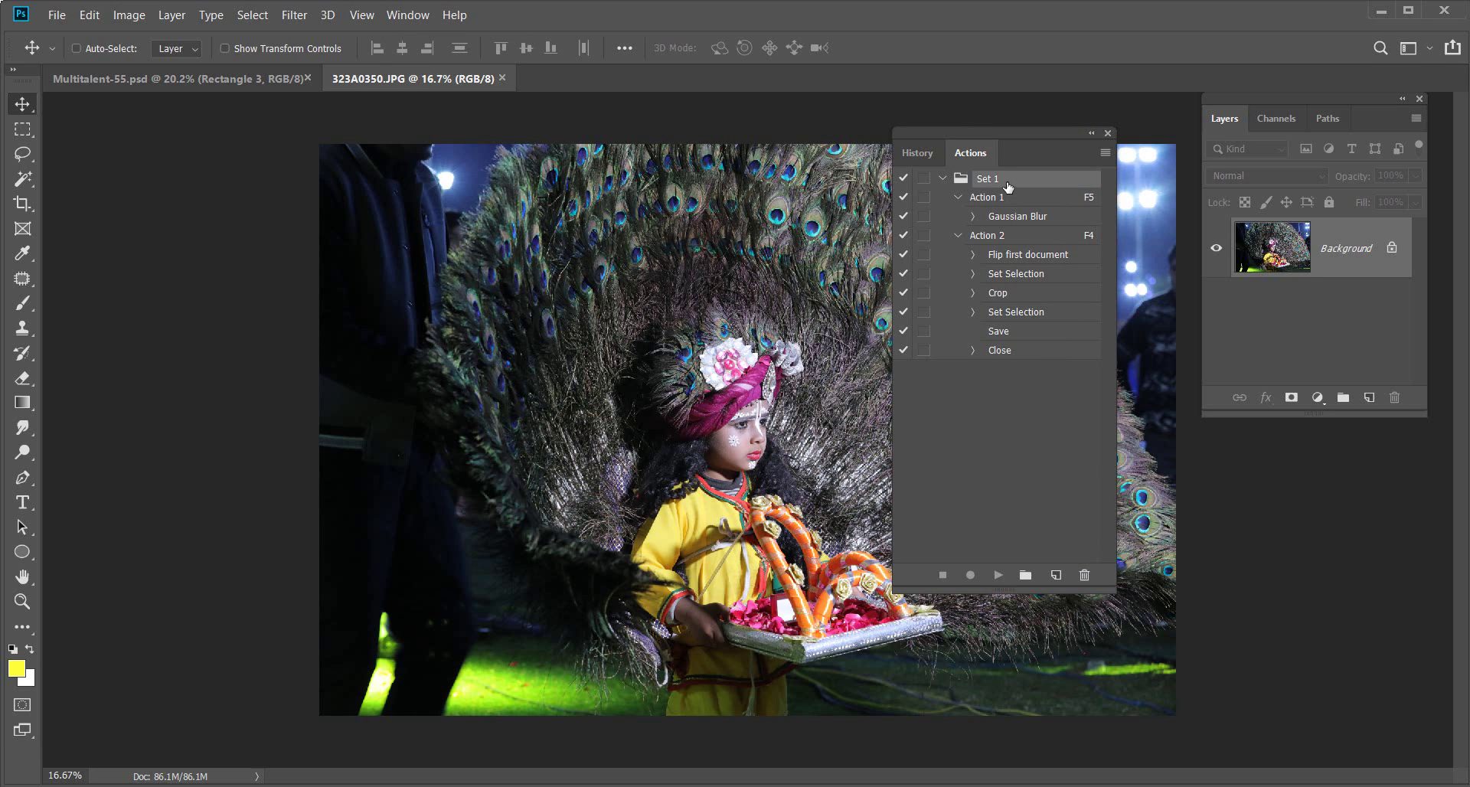
left_click(1090, 580)
left_click(682, 316)
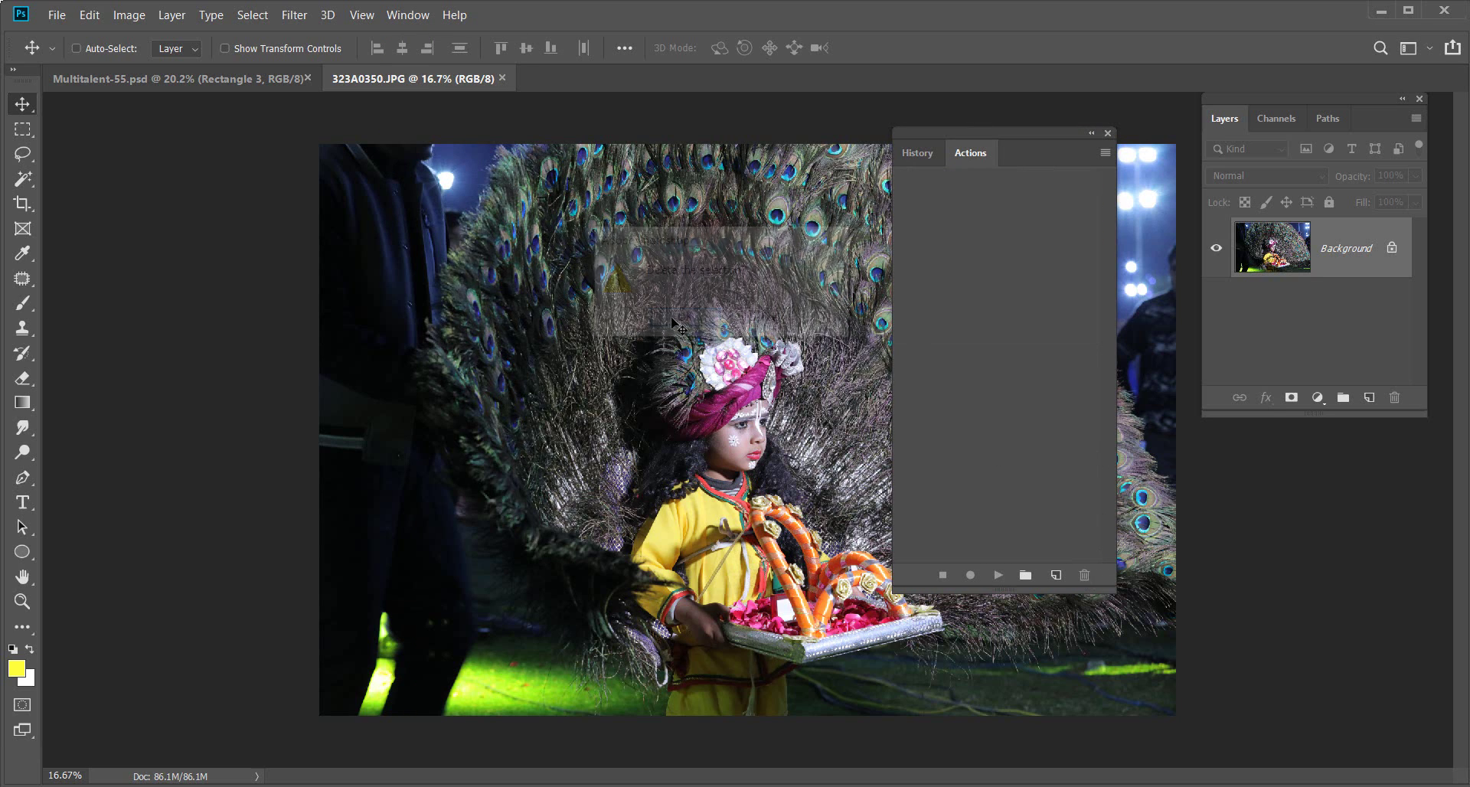
- Create a new action 'Auto Fill Image' on F2 and start recording it
left_click(1056, 575)
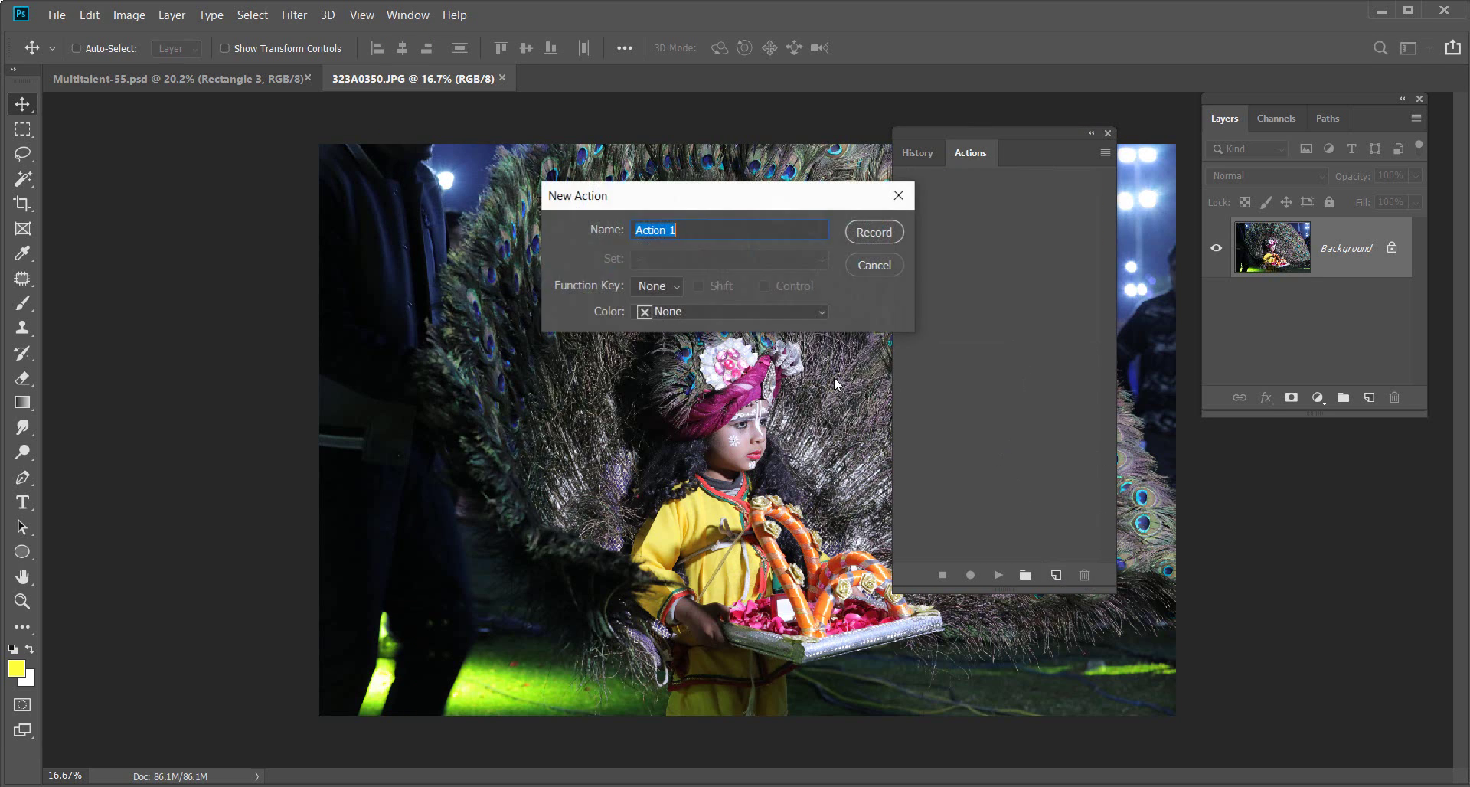
left_click(656, 286)
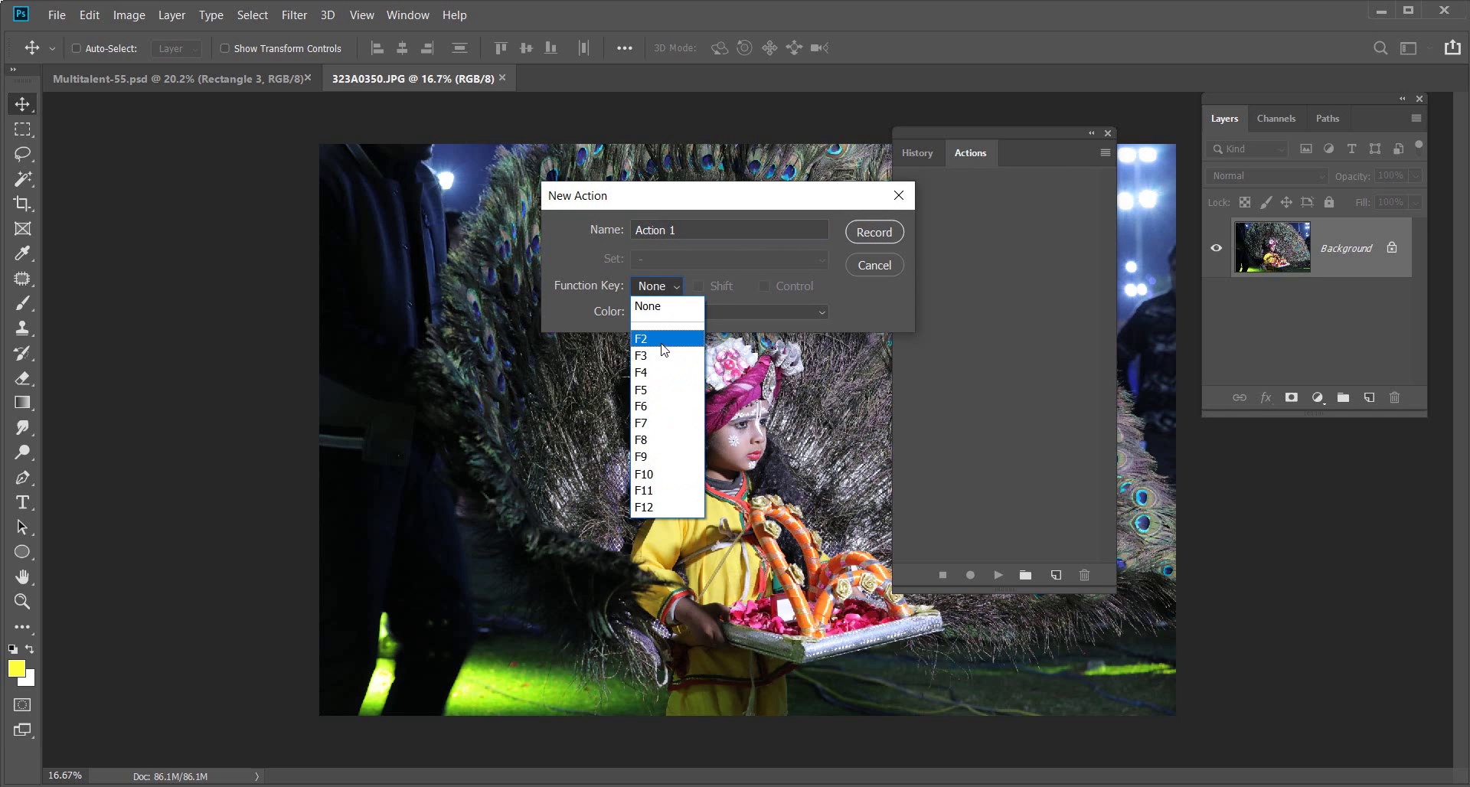
left_click(658, 340)
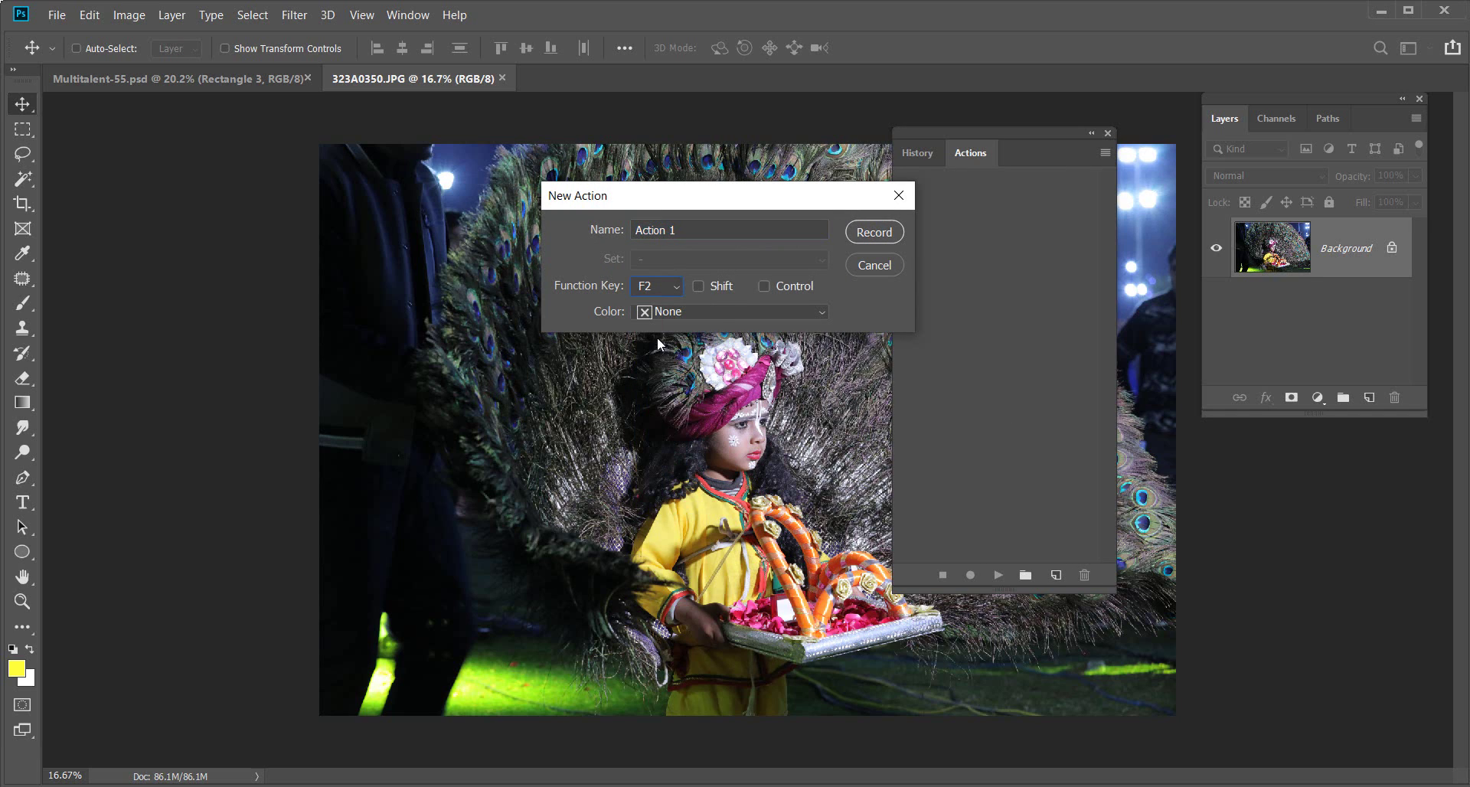
left_click(696, 229)
type("Au")
type("toF")
key("BackSpace")
type("Fill Im")
type("ag")
type("e")
left_click(866, 239)
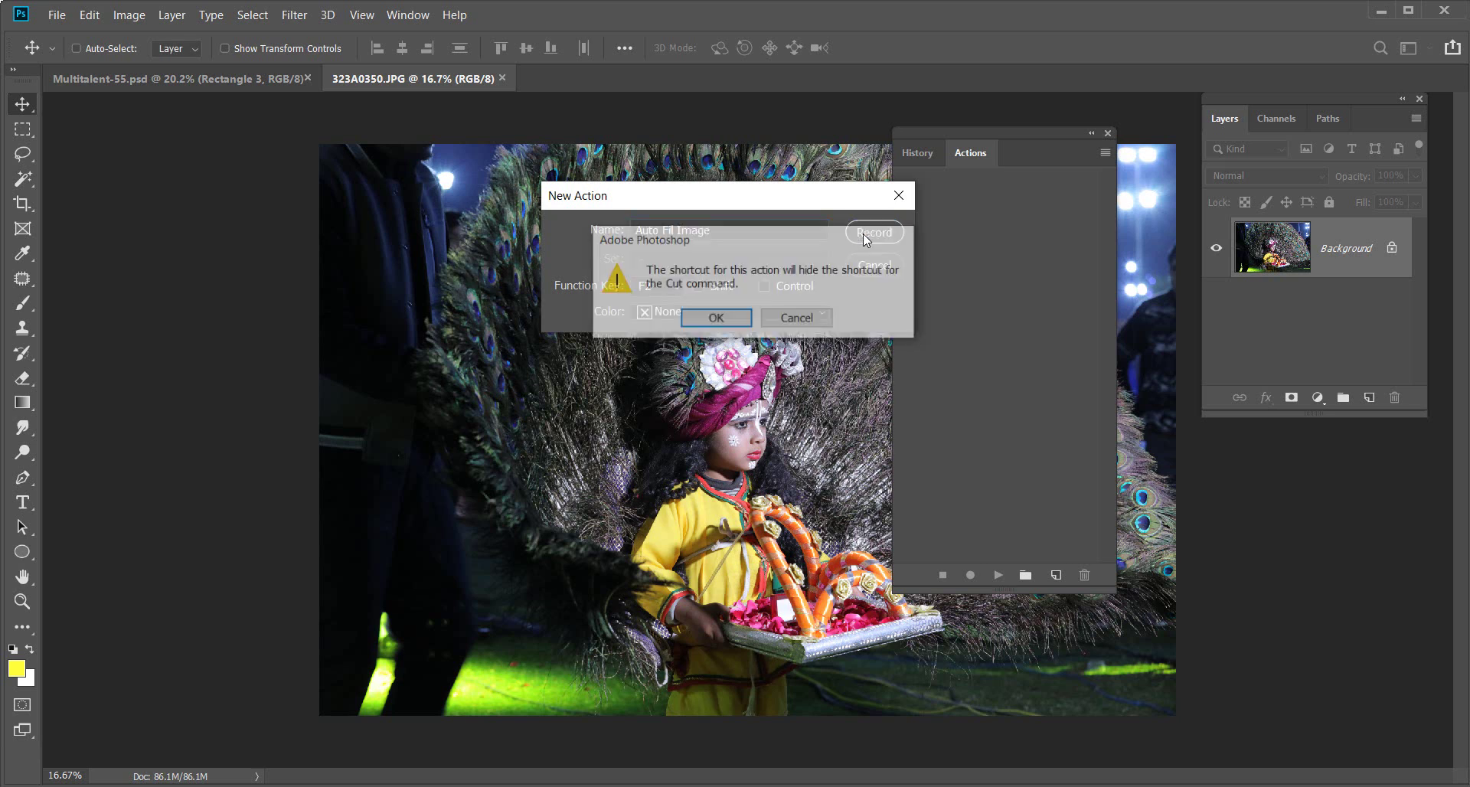
left_click(719, 318)
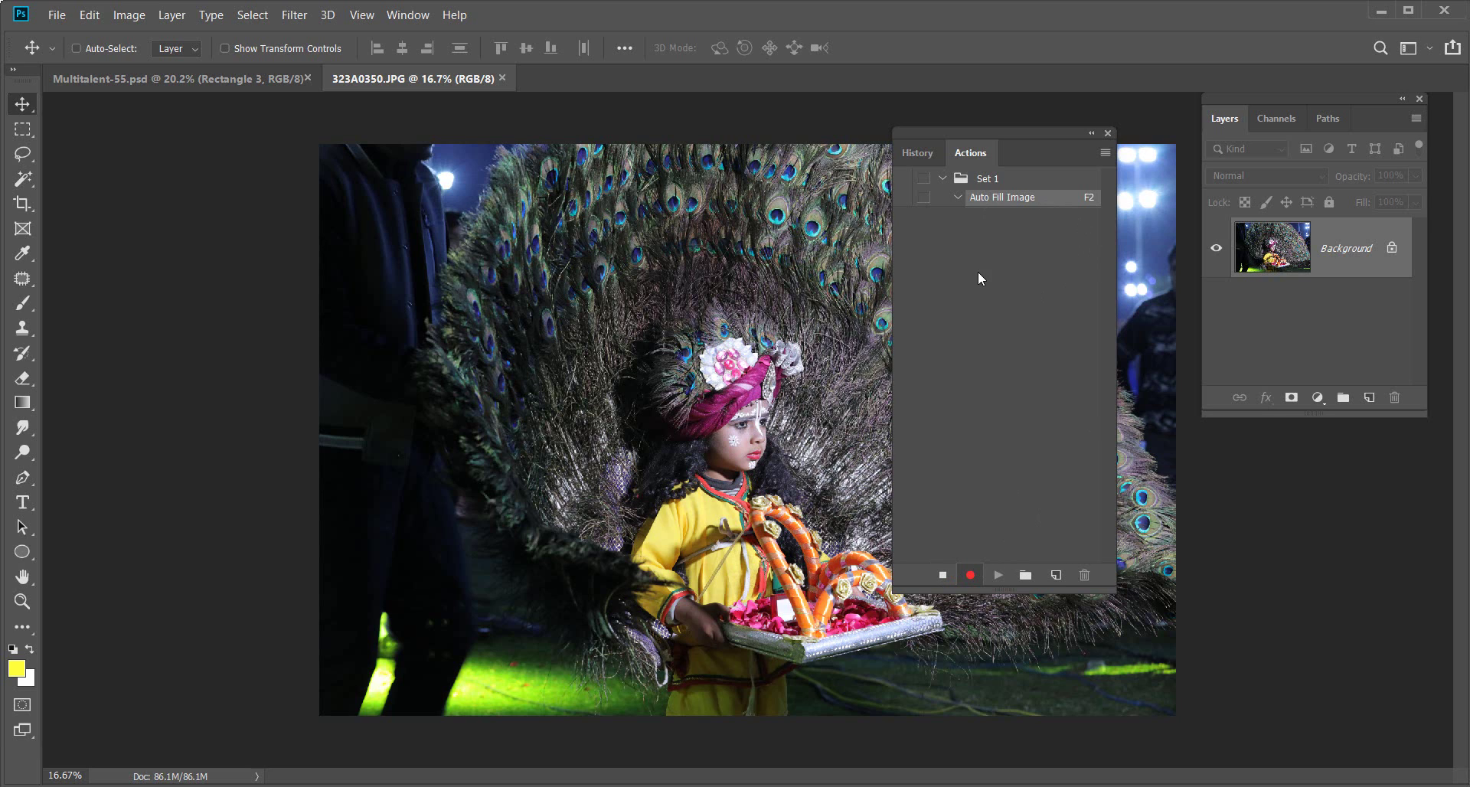
left_click(55, 16)
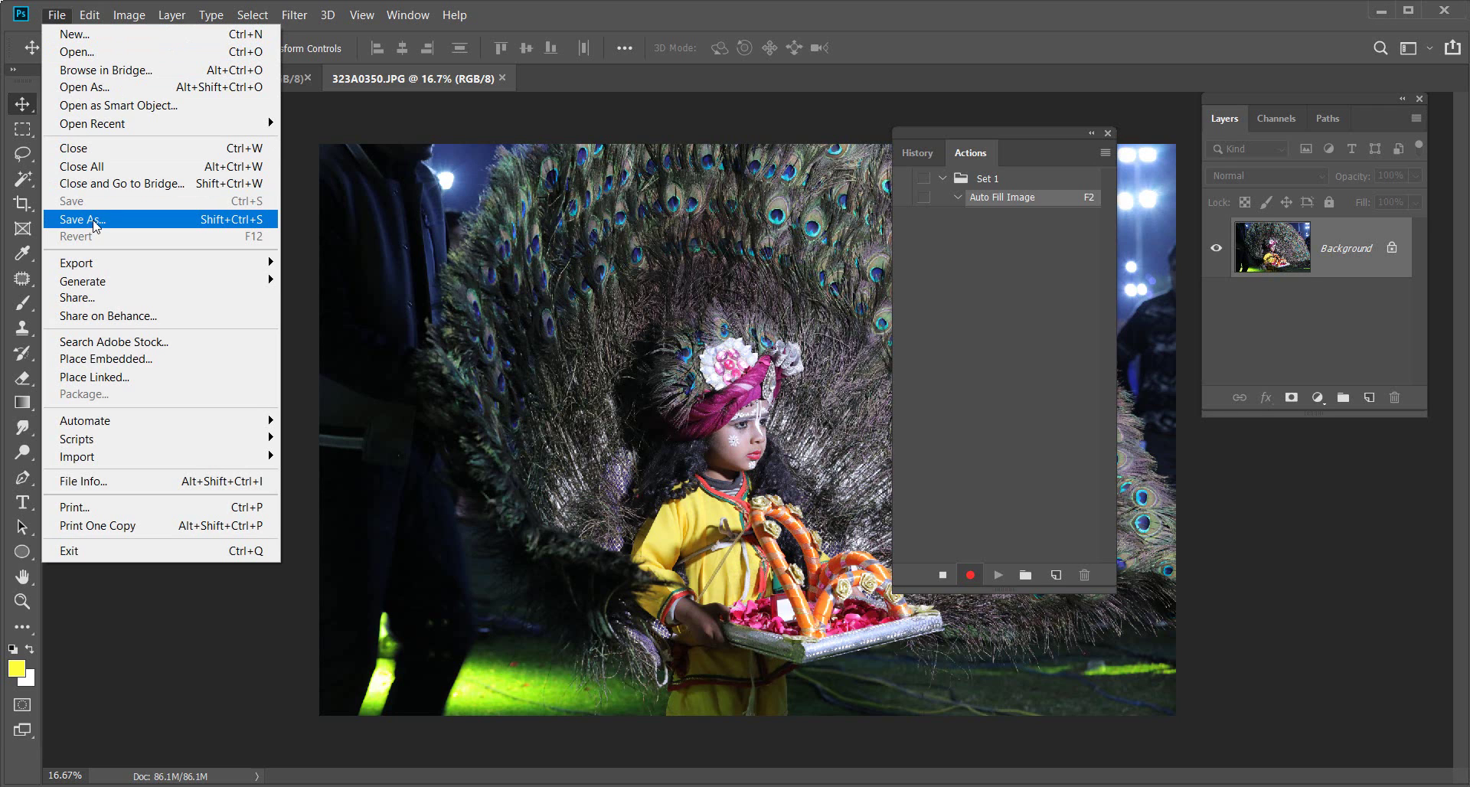
- Save the photo as 01A.jpg on New Volume (D:) at maximum JPEG quality, then close it
left_click(95, 222)
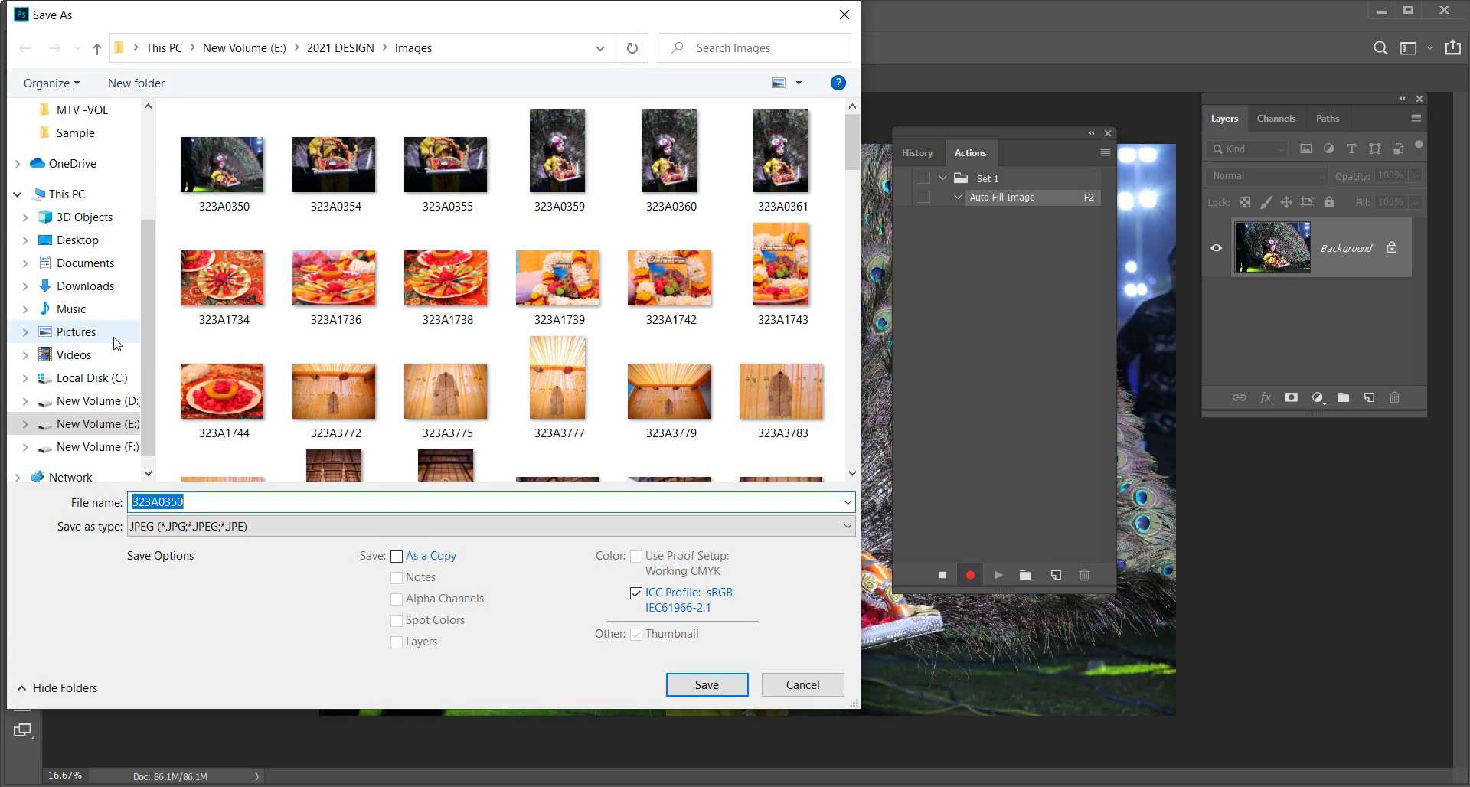
left_click(98, 403)
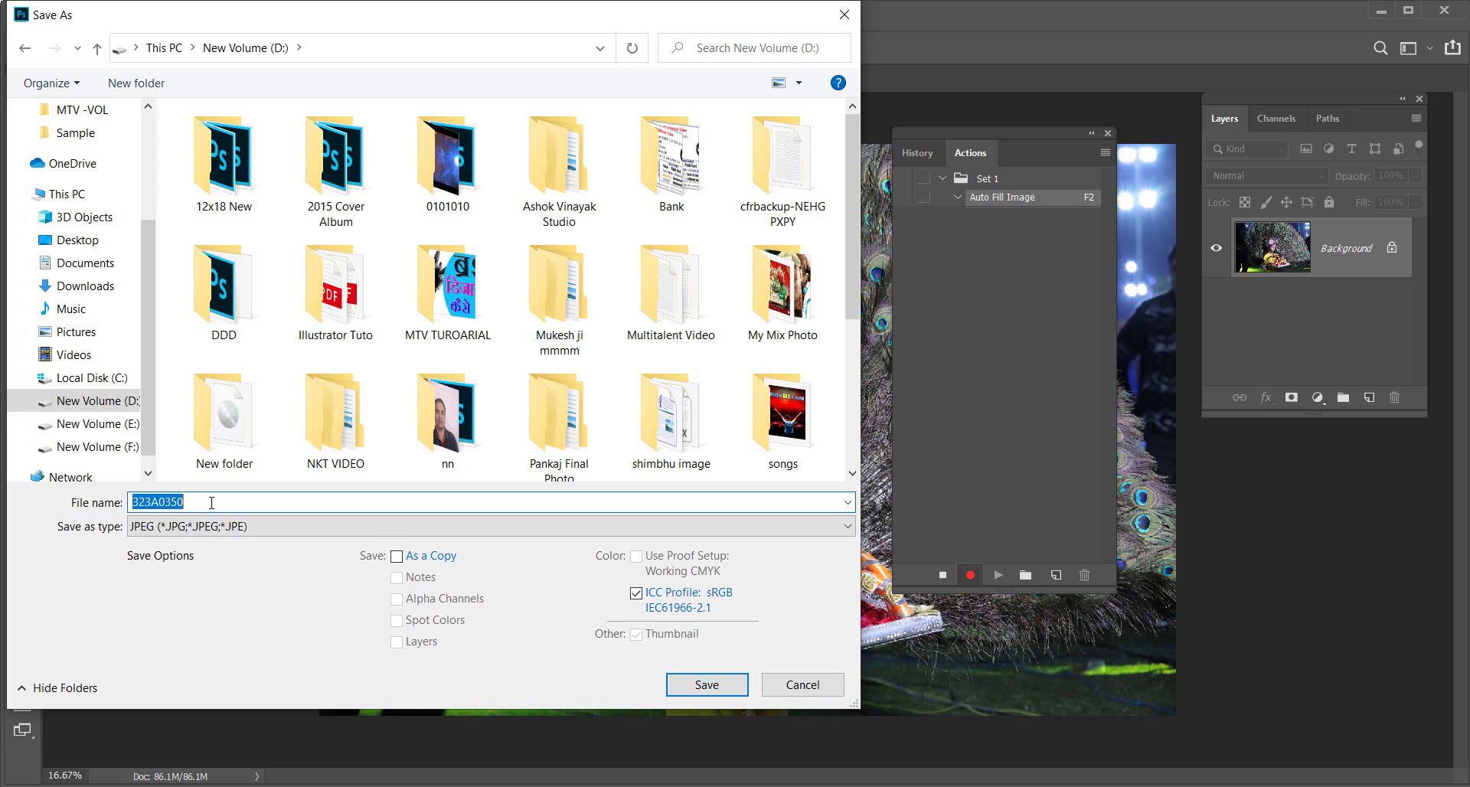
type("01A")
left_click(693, 680)
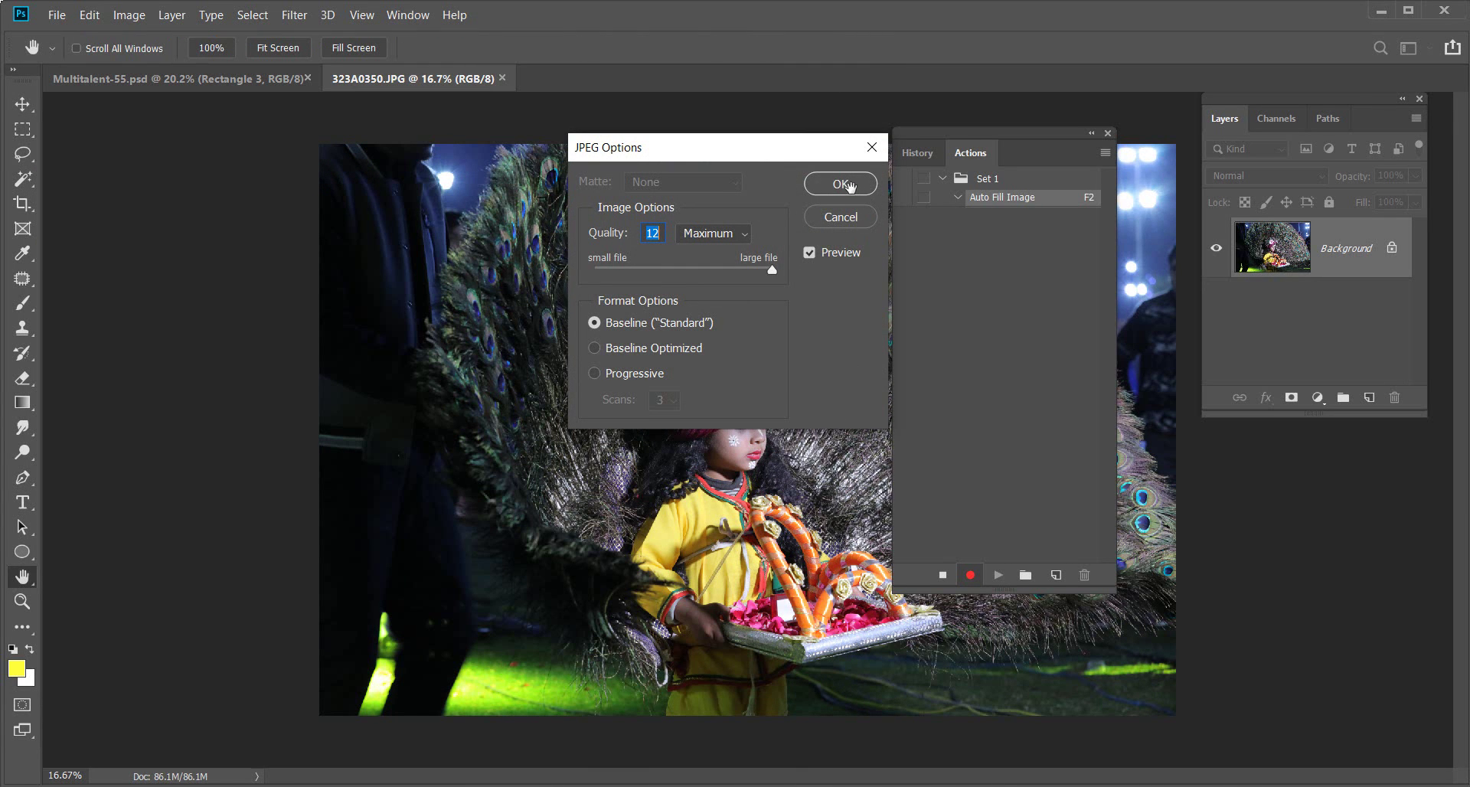
left_click(849, 186)
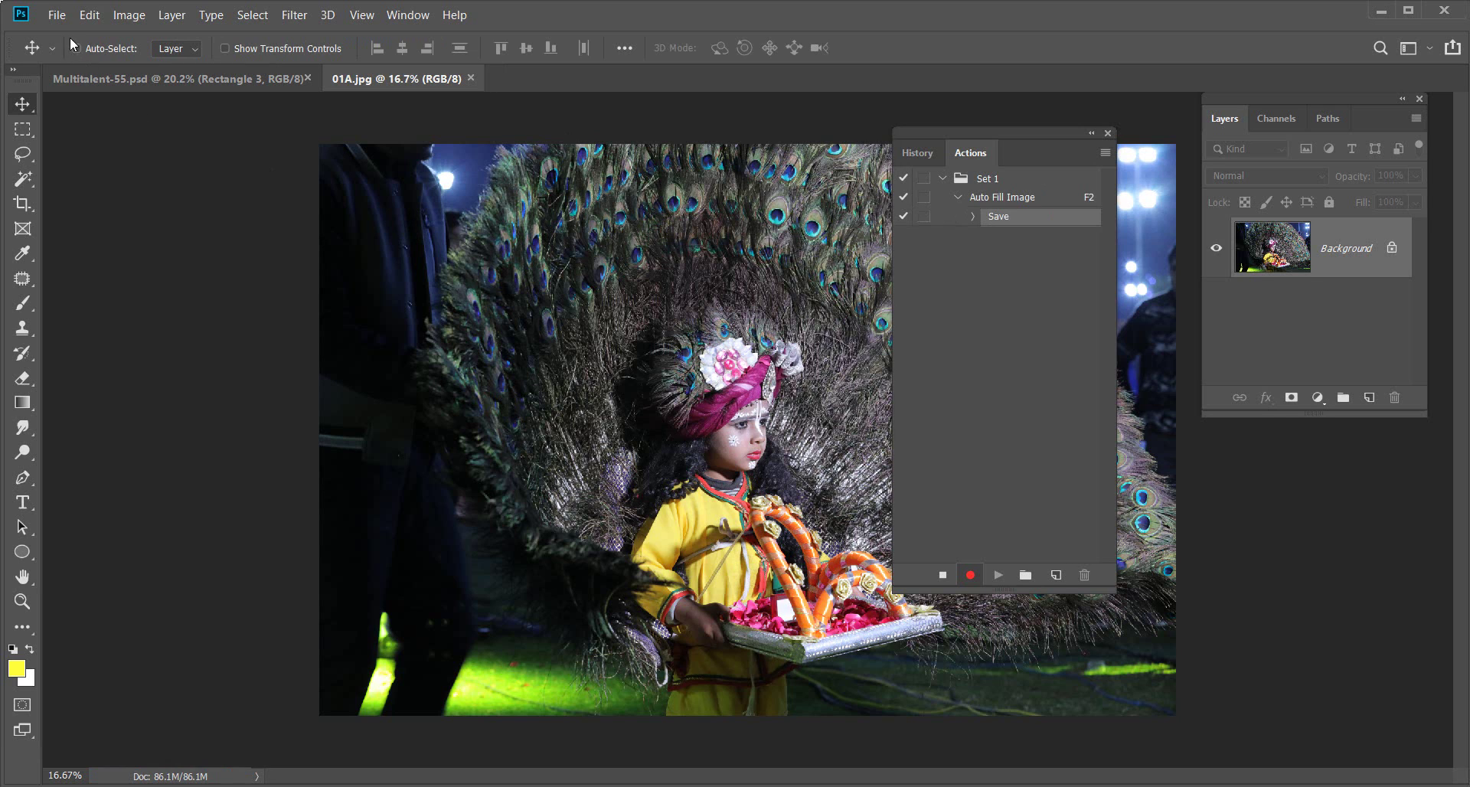
left_click(56, 14)
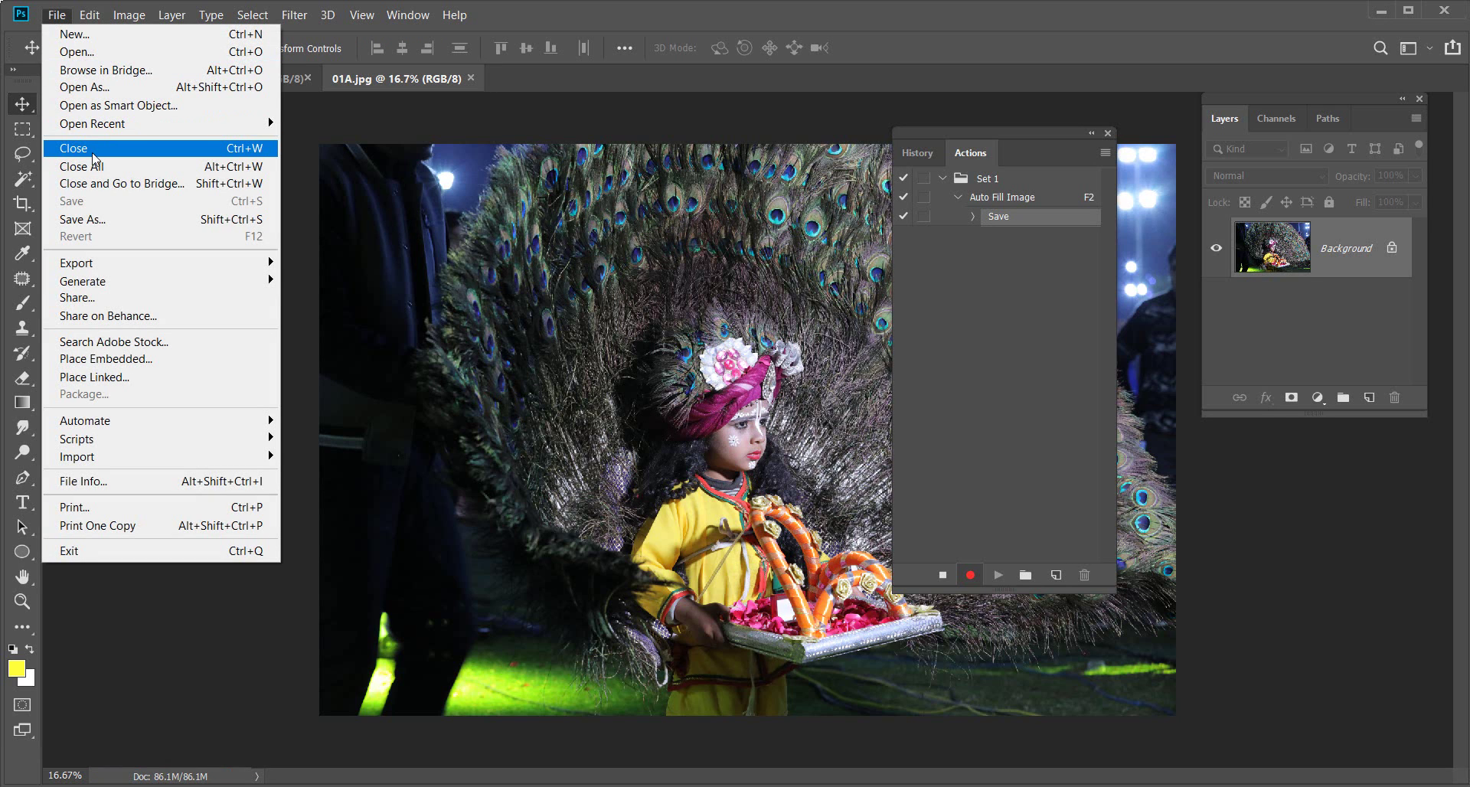
left_click(134, 150)
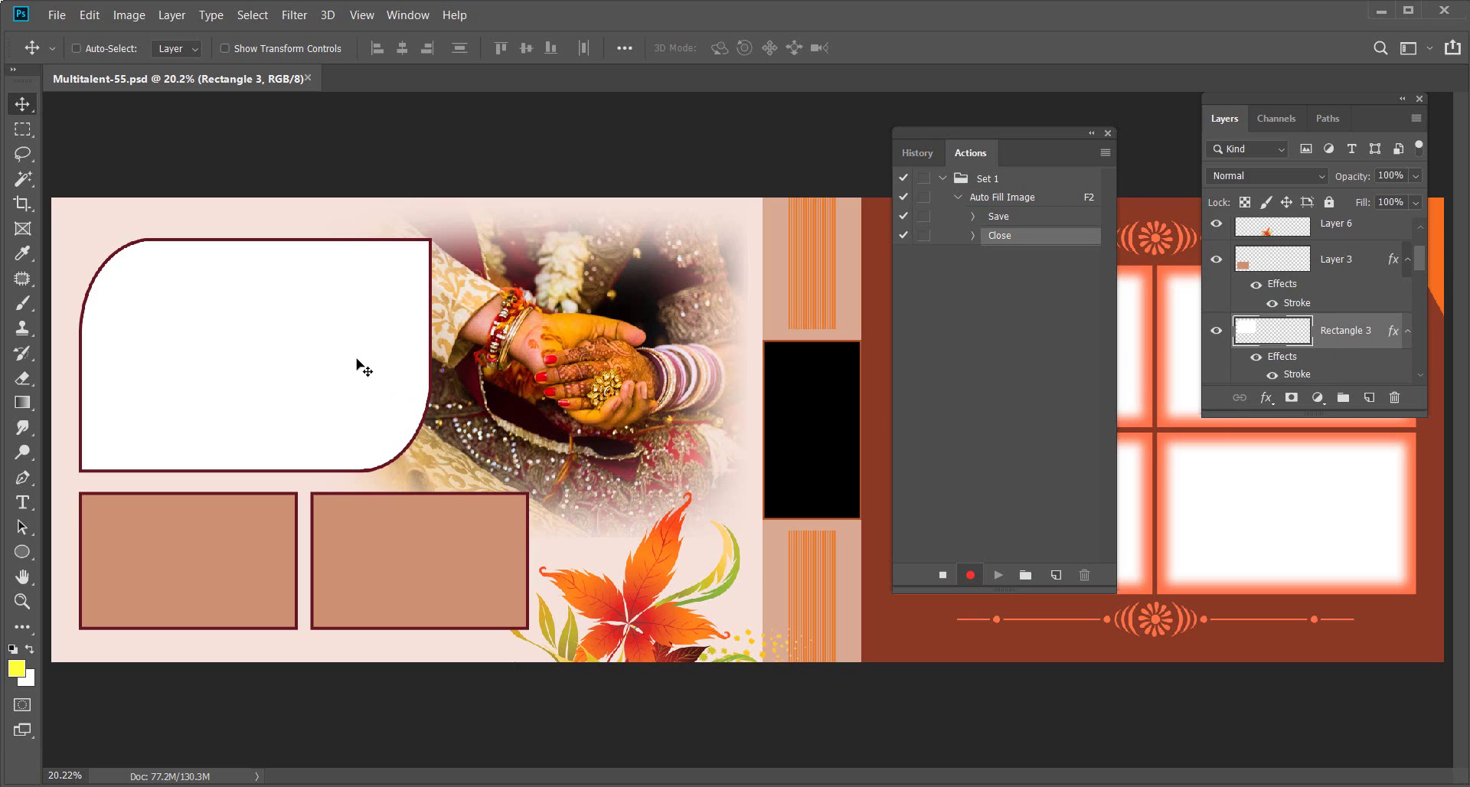
- Duplicate Rectangle 3, convert the copy to a smart object, and open its contents
key("ctrl")
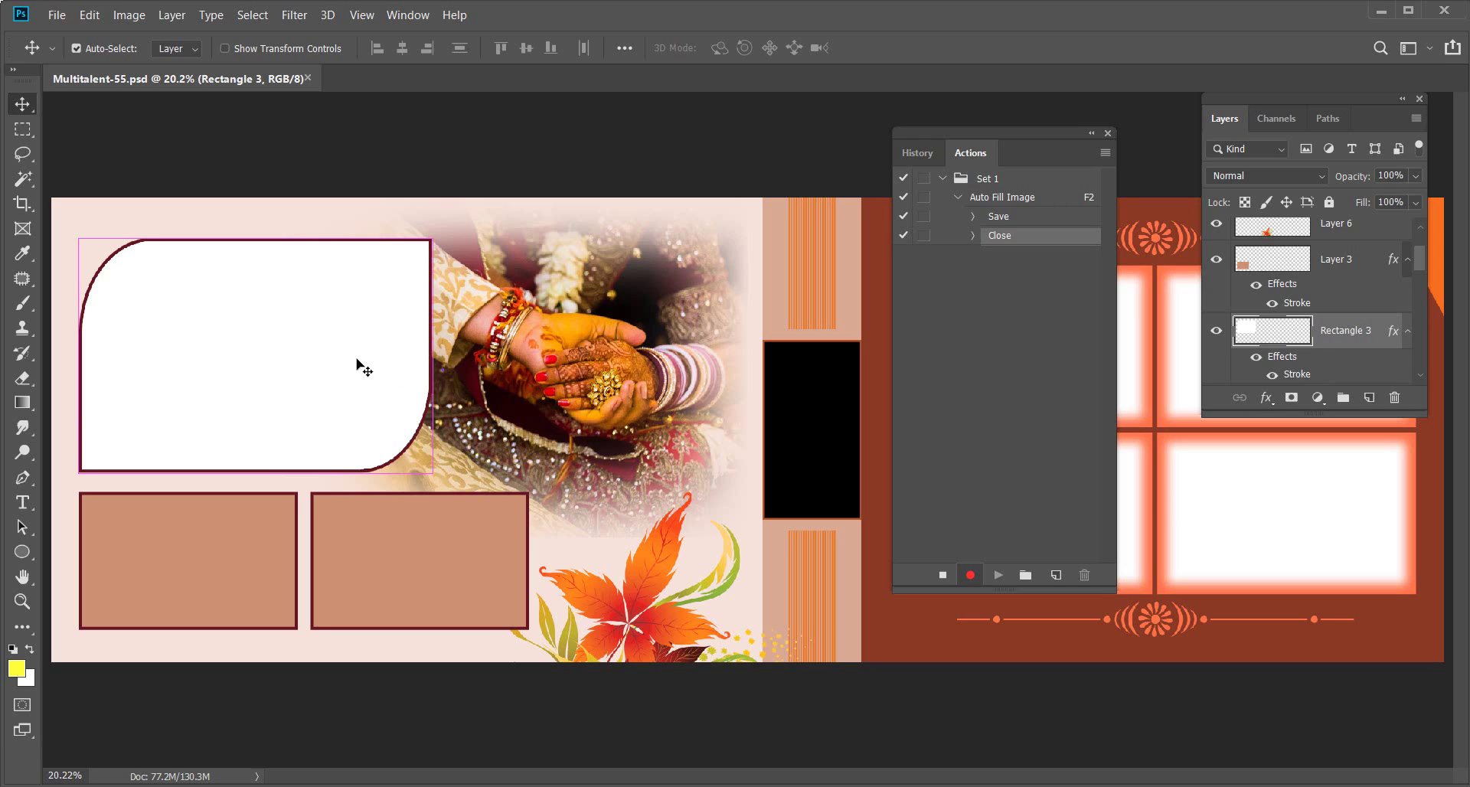
key("ctrl+j")
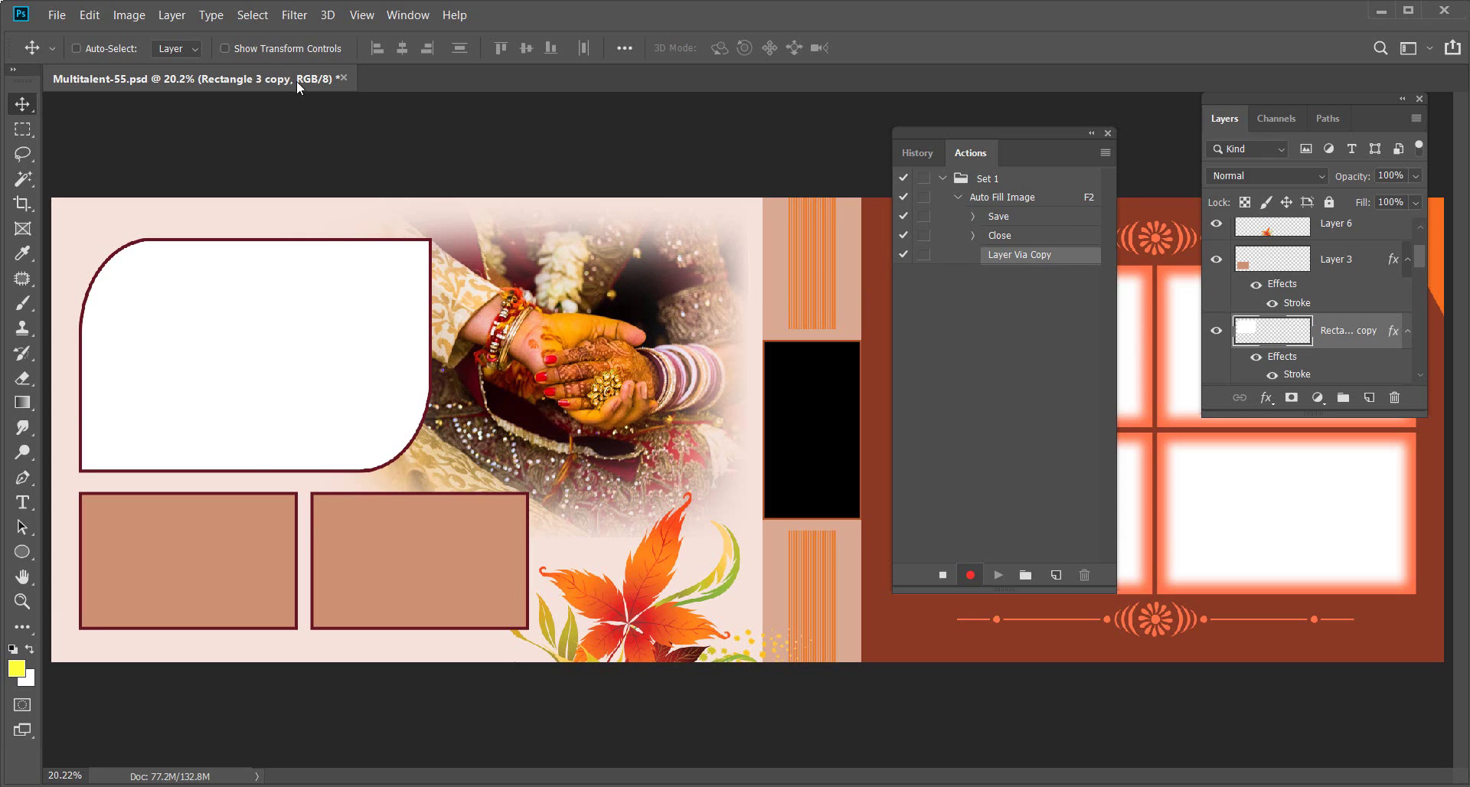
left_click(170, 15)
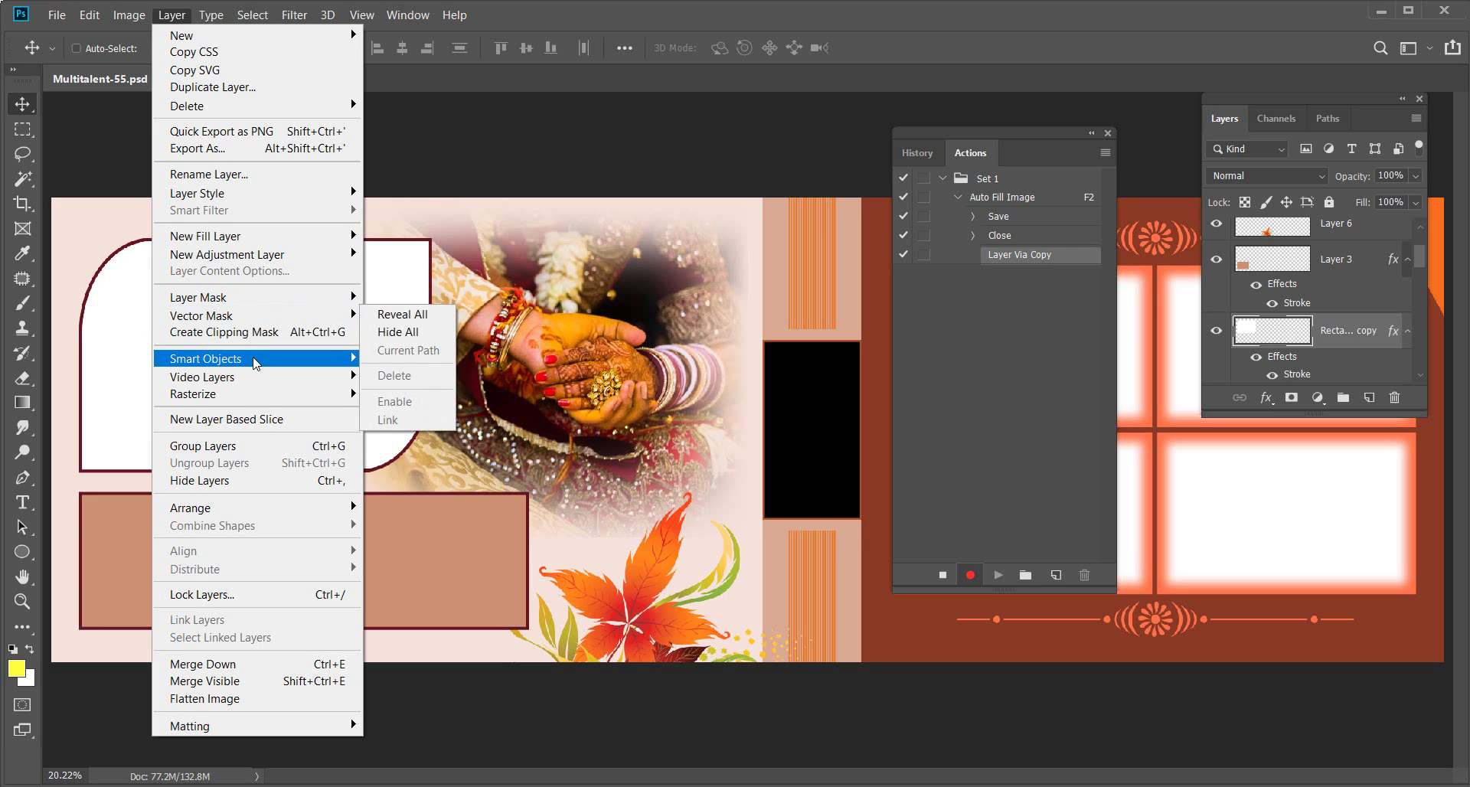
mouse_move(206, 359)
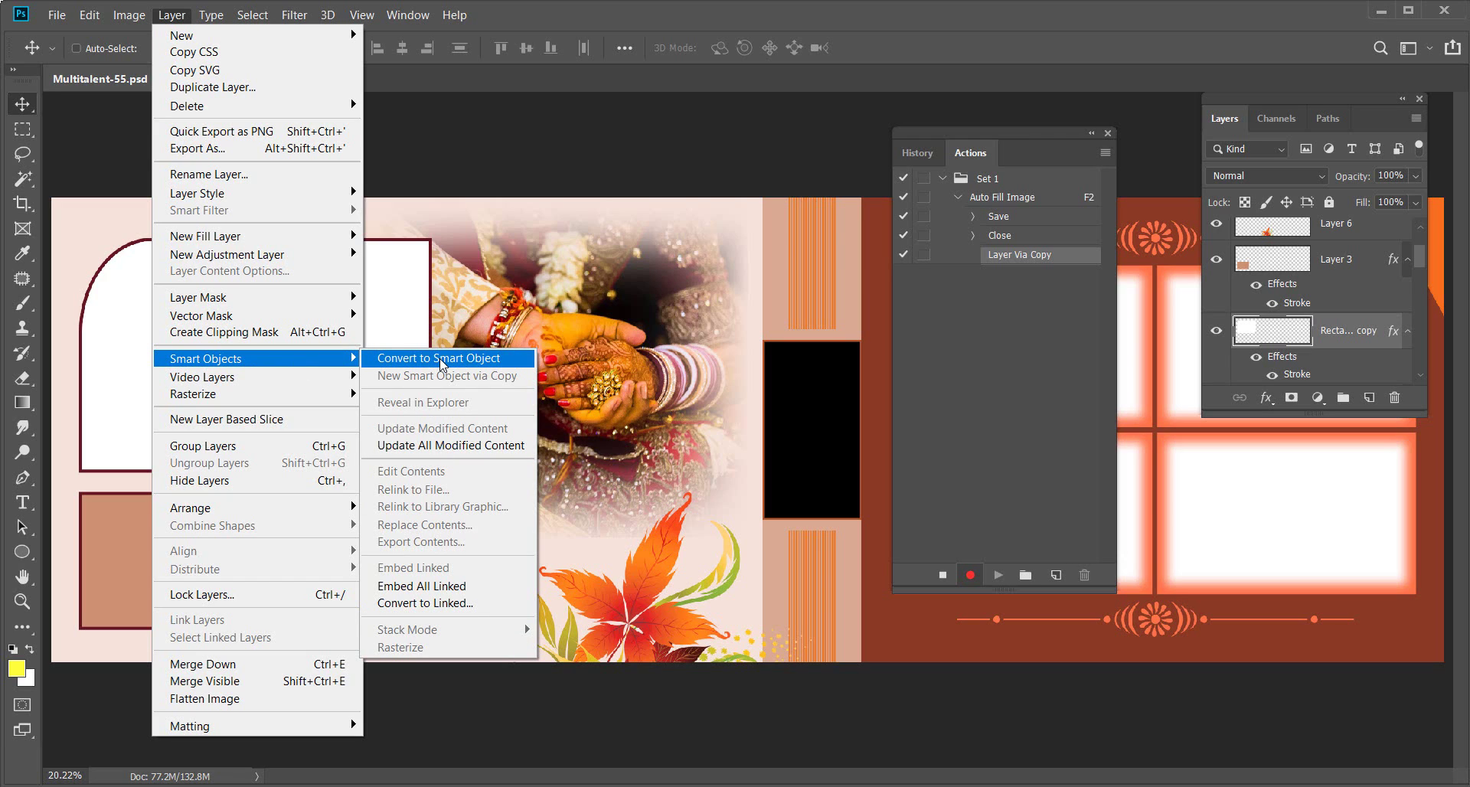
left_click(441, 361)
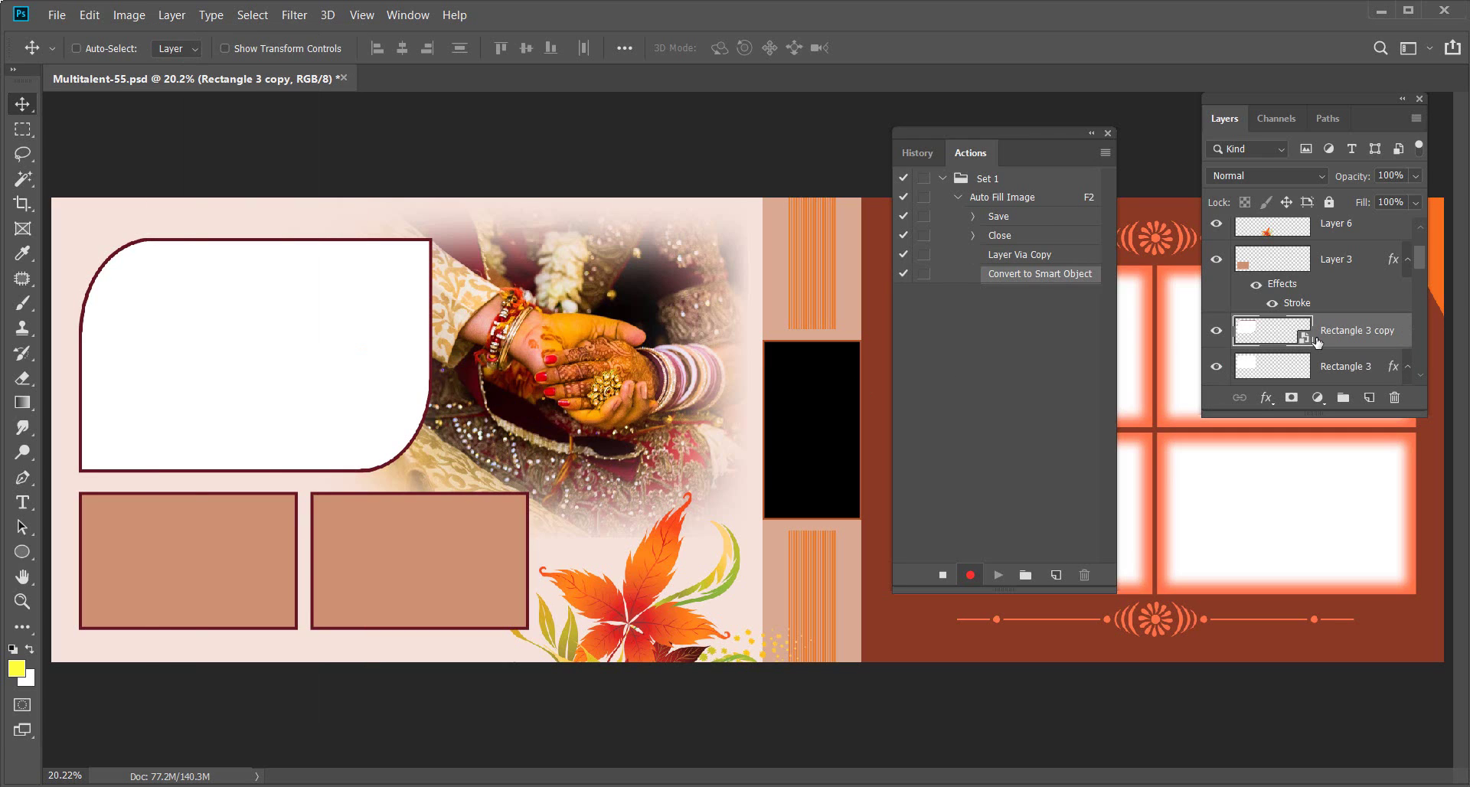
left_click(171, 15)
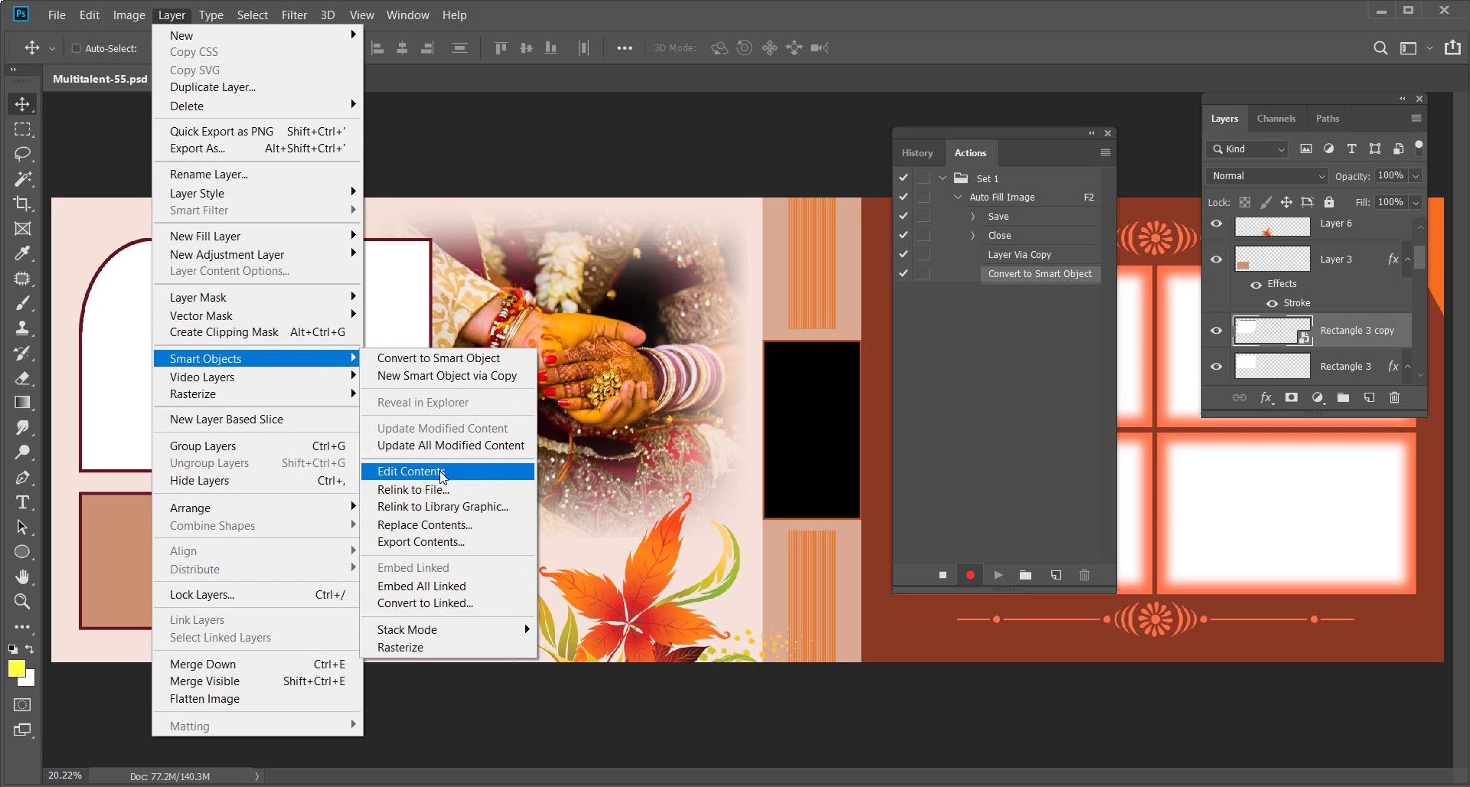
left_click(442, 473)
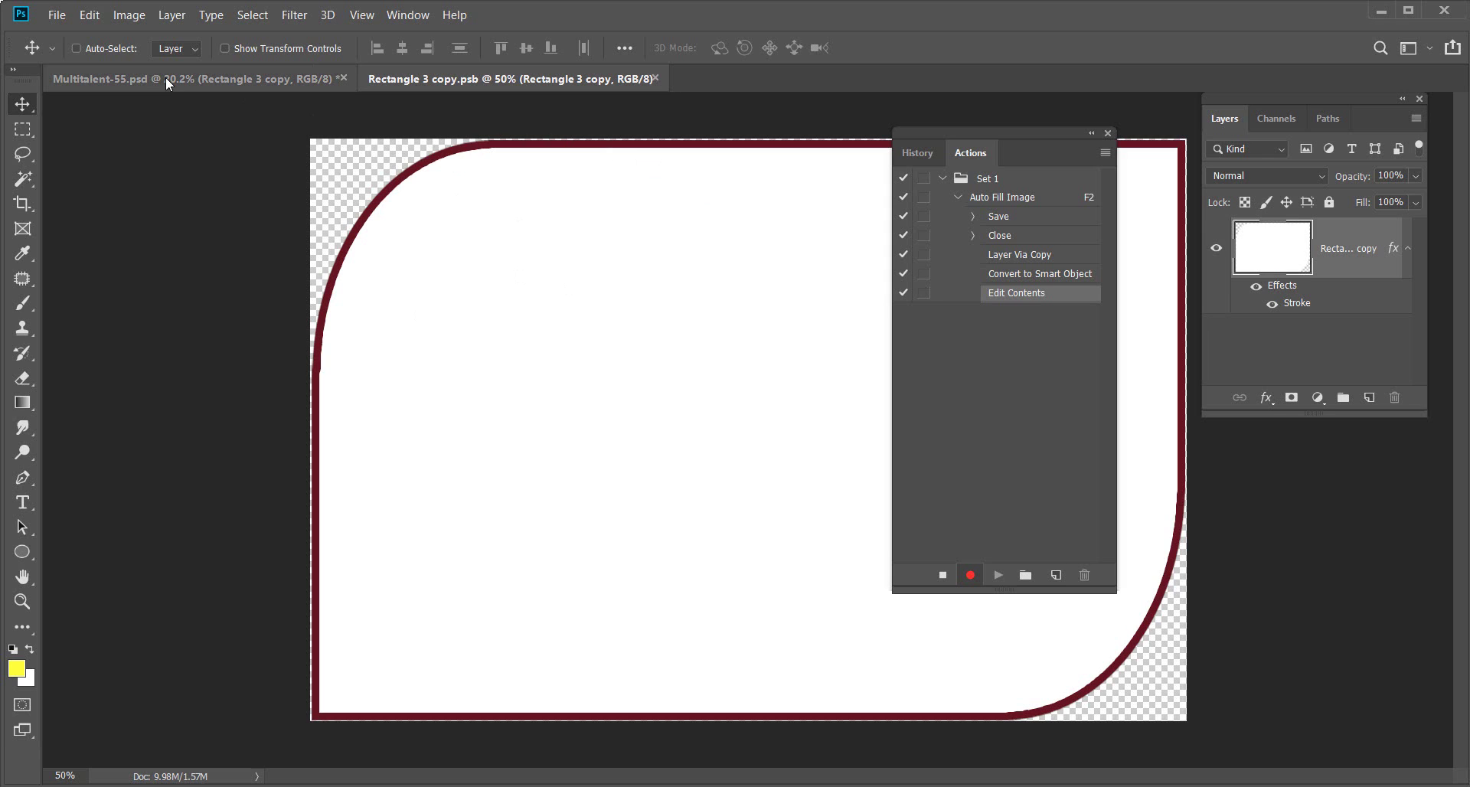
- Place the saved 01A photo as a linked image inside the frame contents
left_click(56, 15)
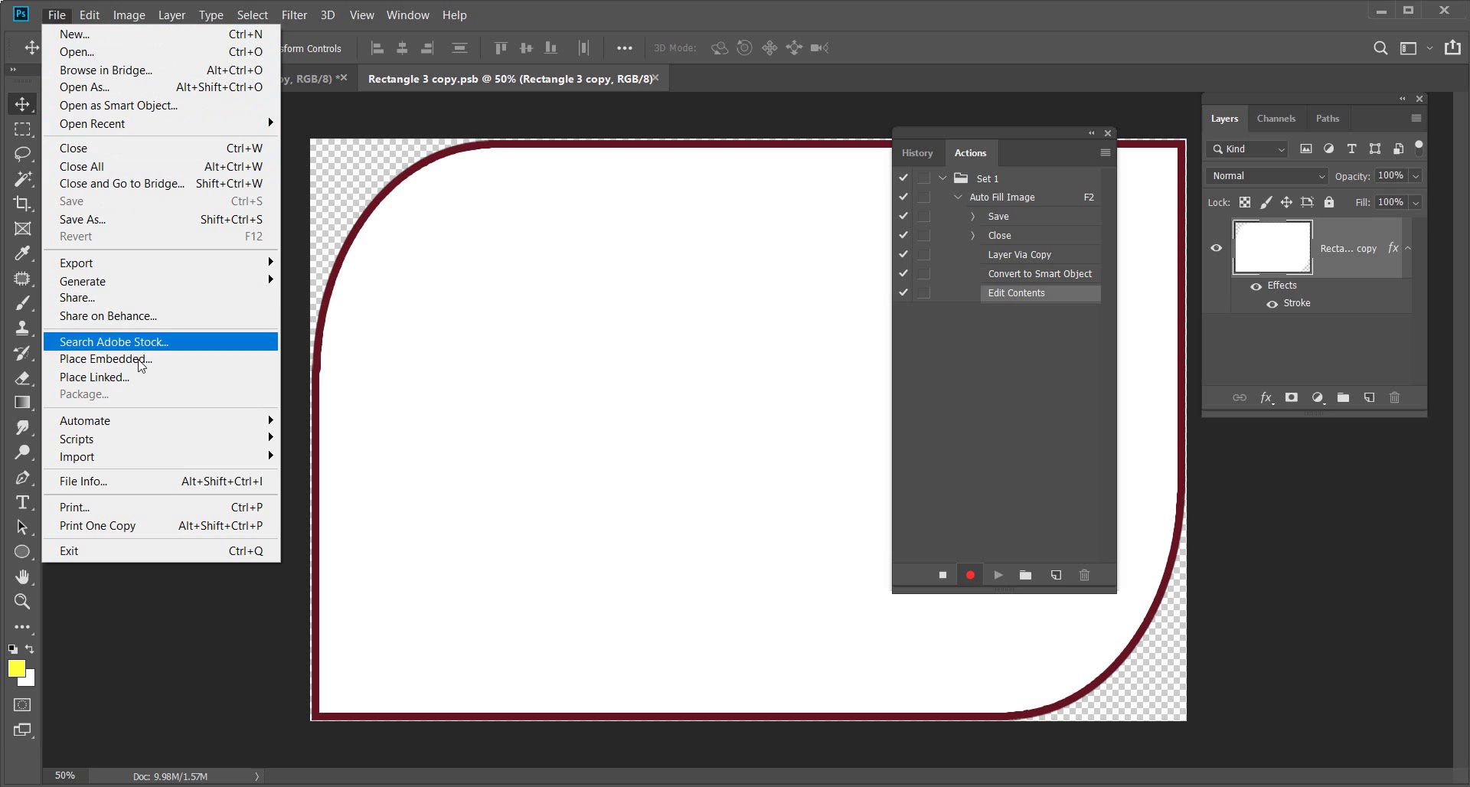
left_click(89, 377)
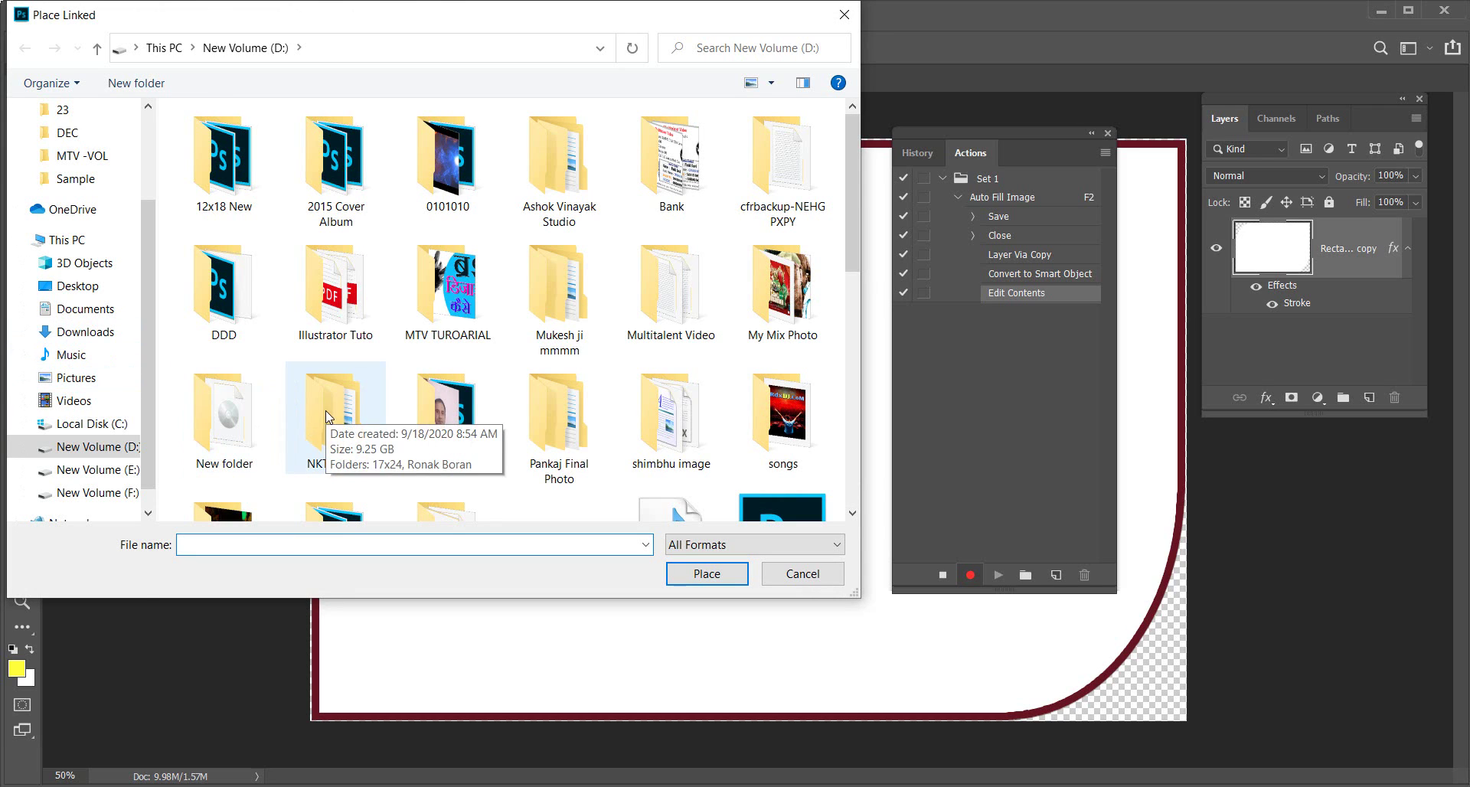
scroll(312, 366, "down", 10)
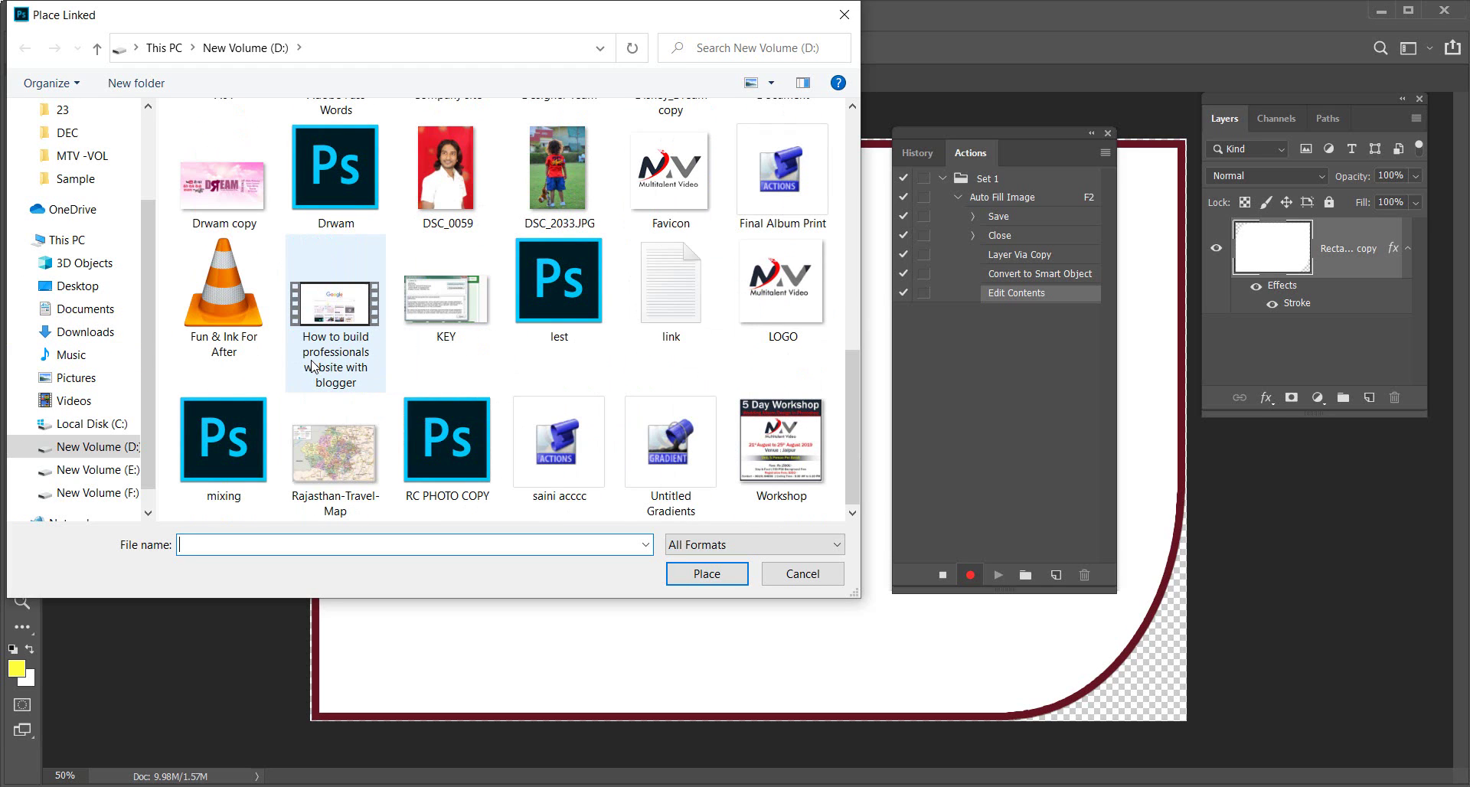
scroll(311, 366, "up", 3)
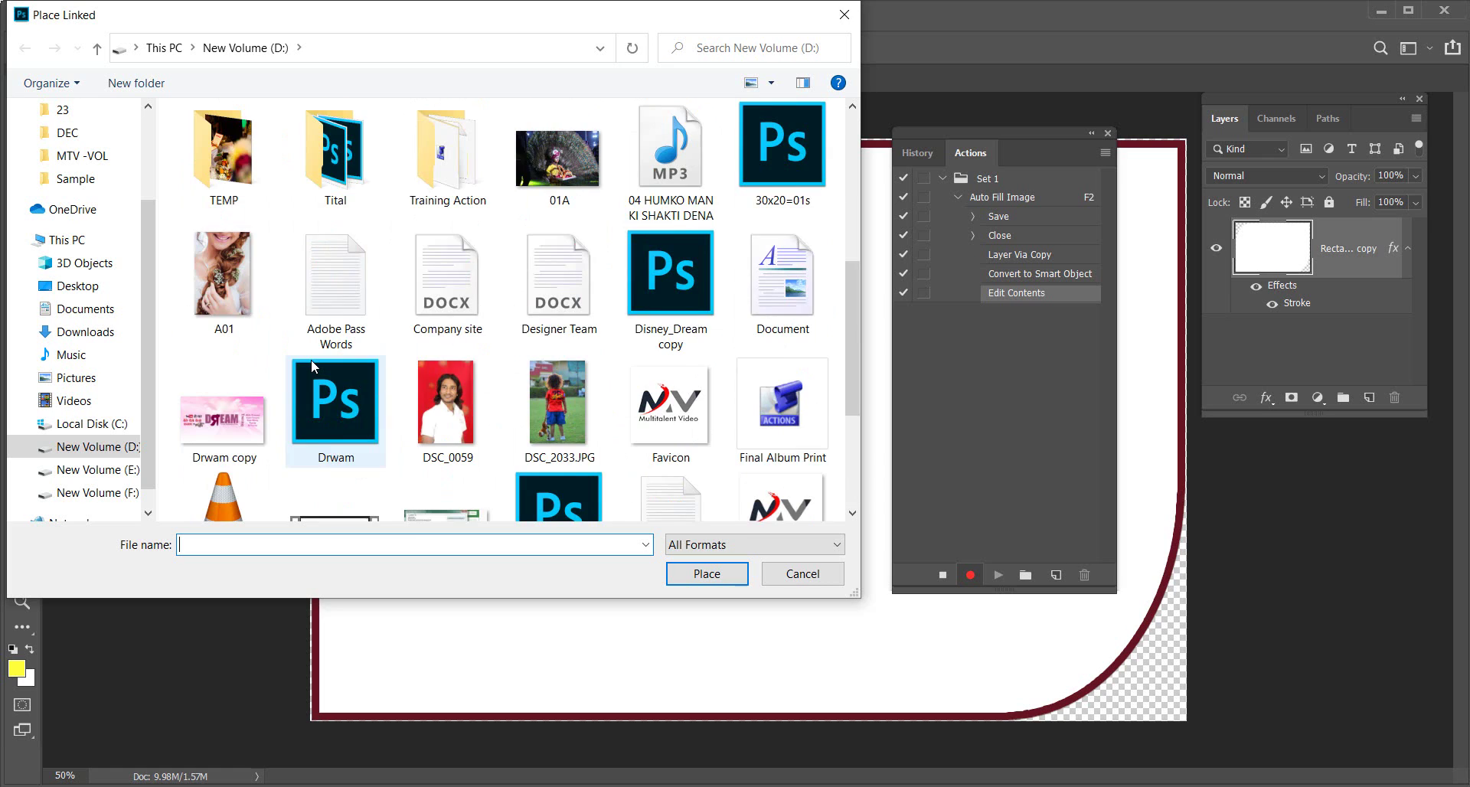
left_click(553, 175)
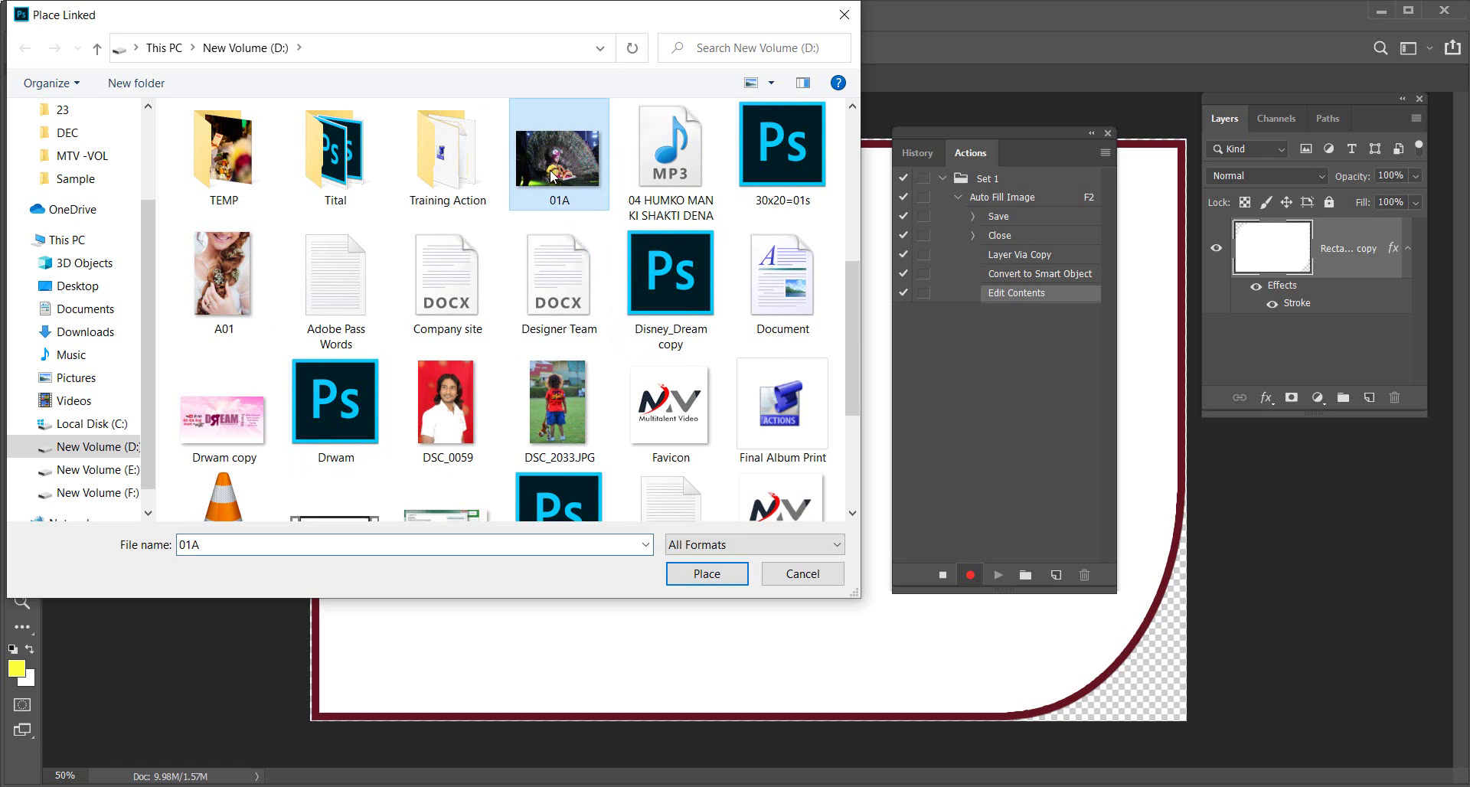
left_click(705, 578)
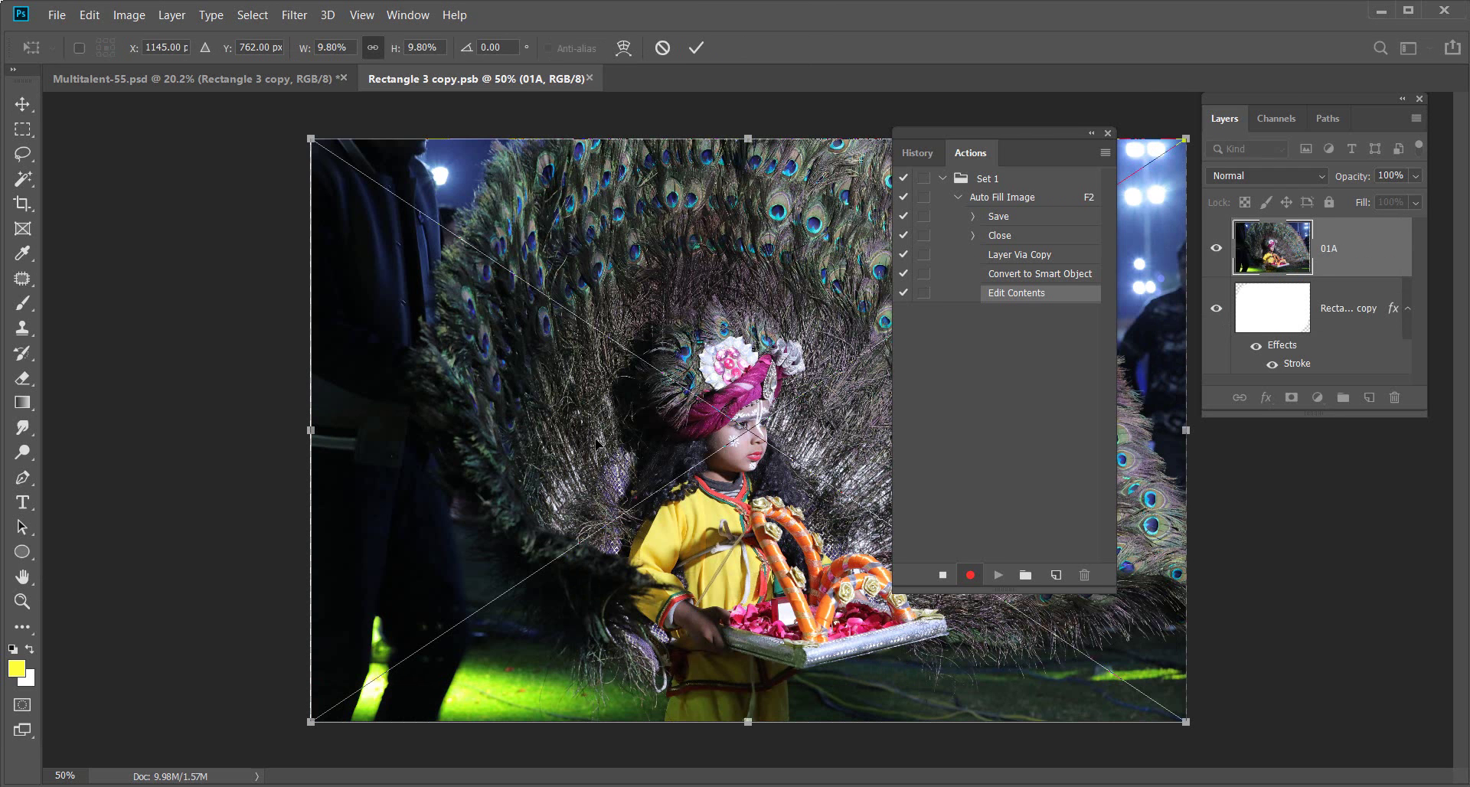
key("Return")
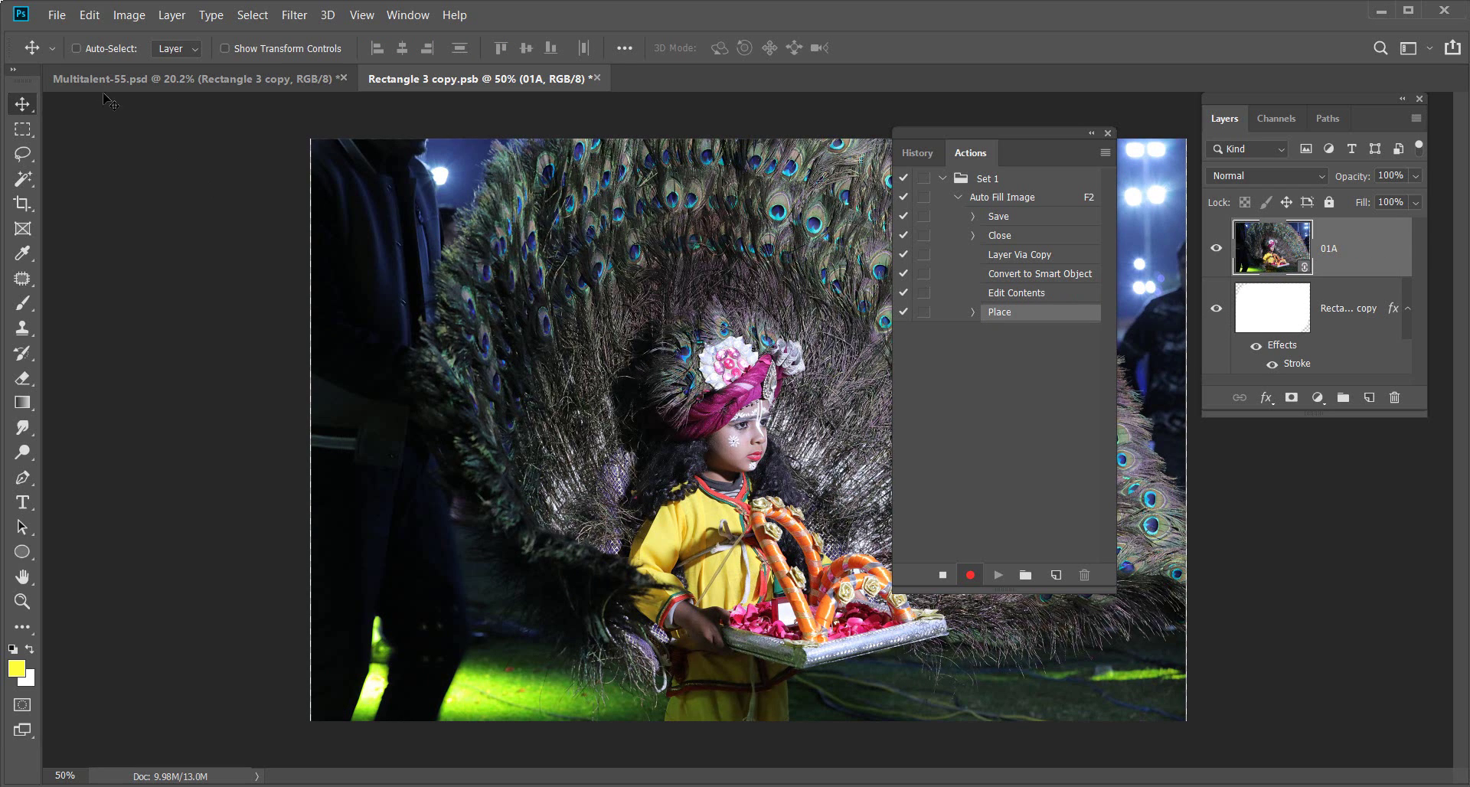
- Close the smart object document, saving changes back to Multitalent-55.psd
left_click(64, 15)
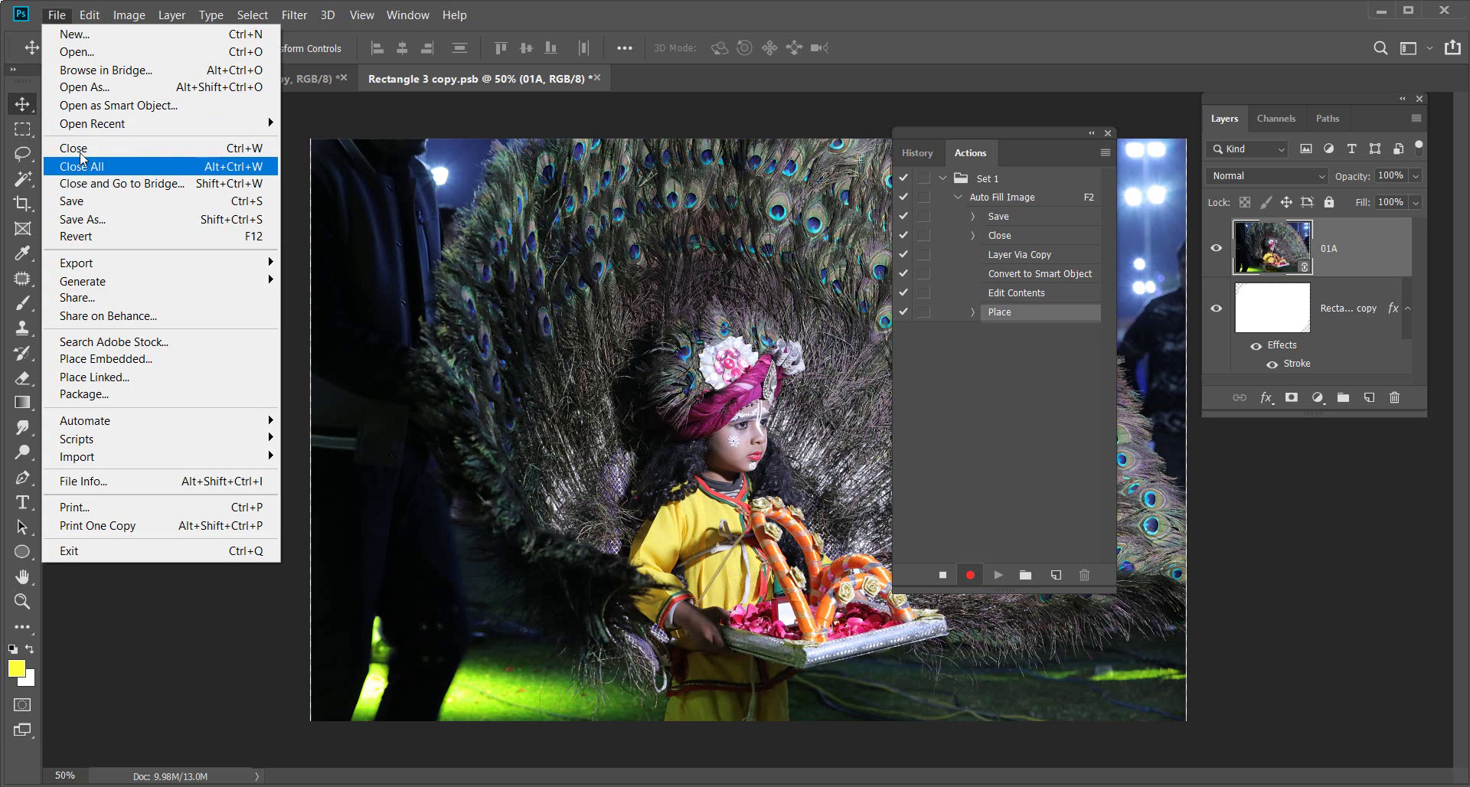
left_click(113, 155)
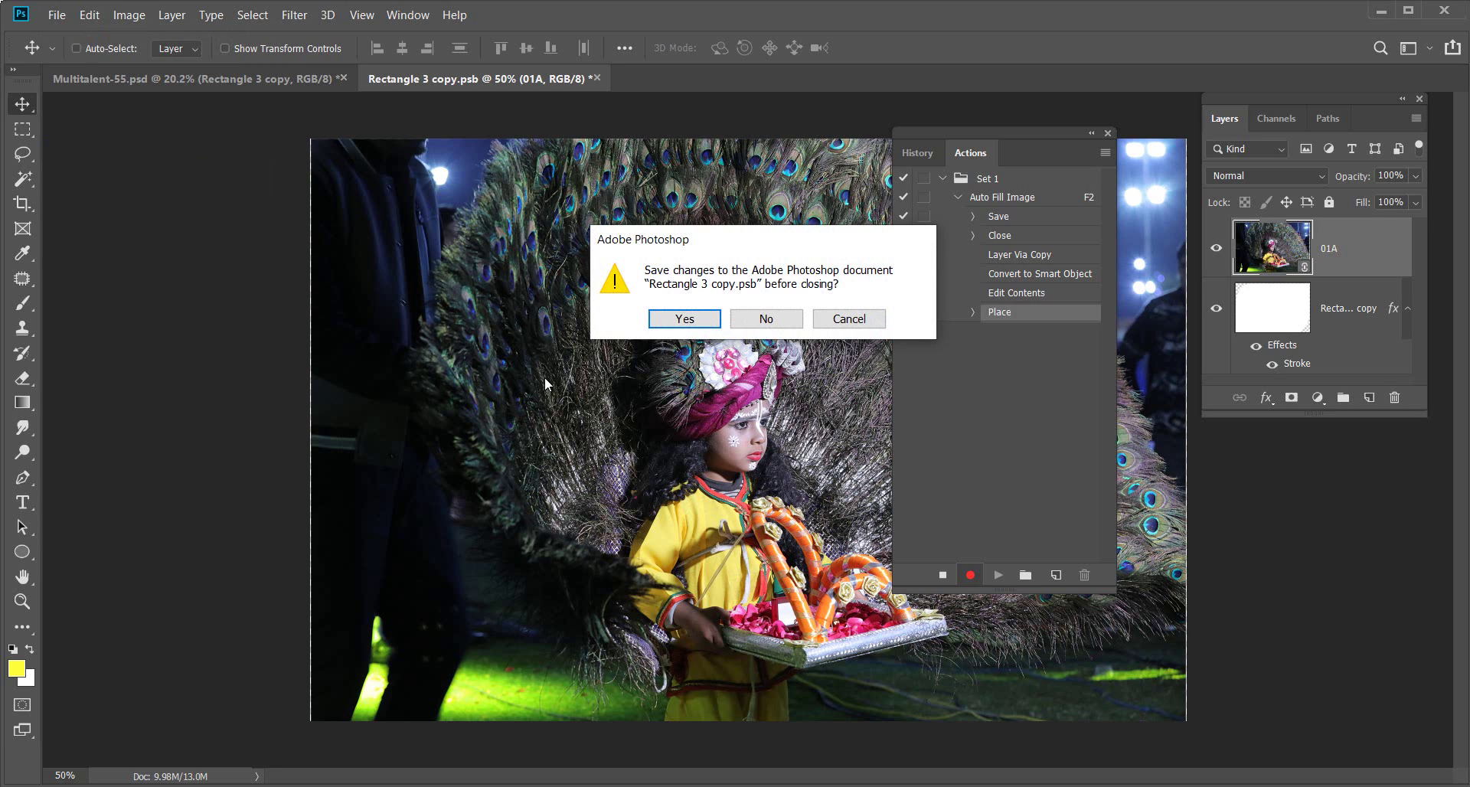
left_click(683, 320)
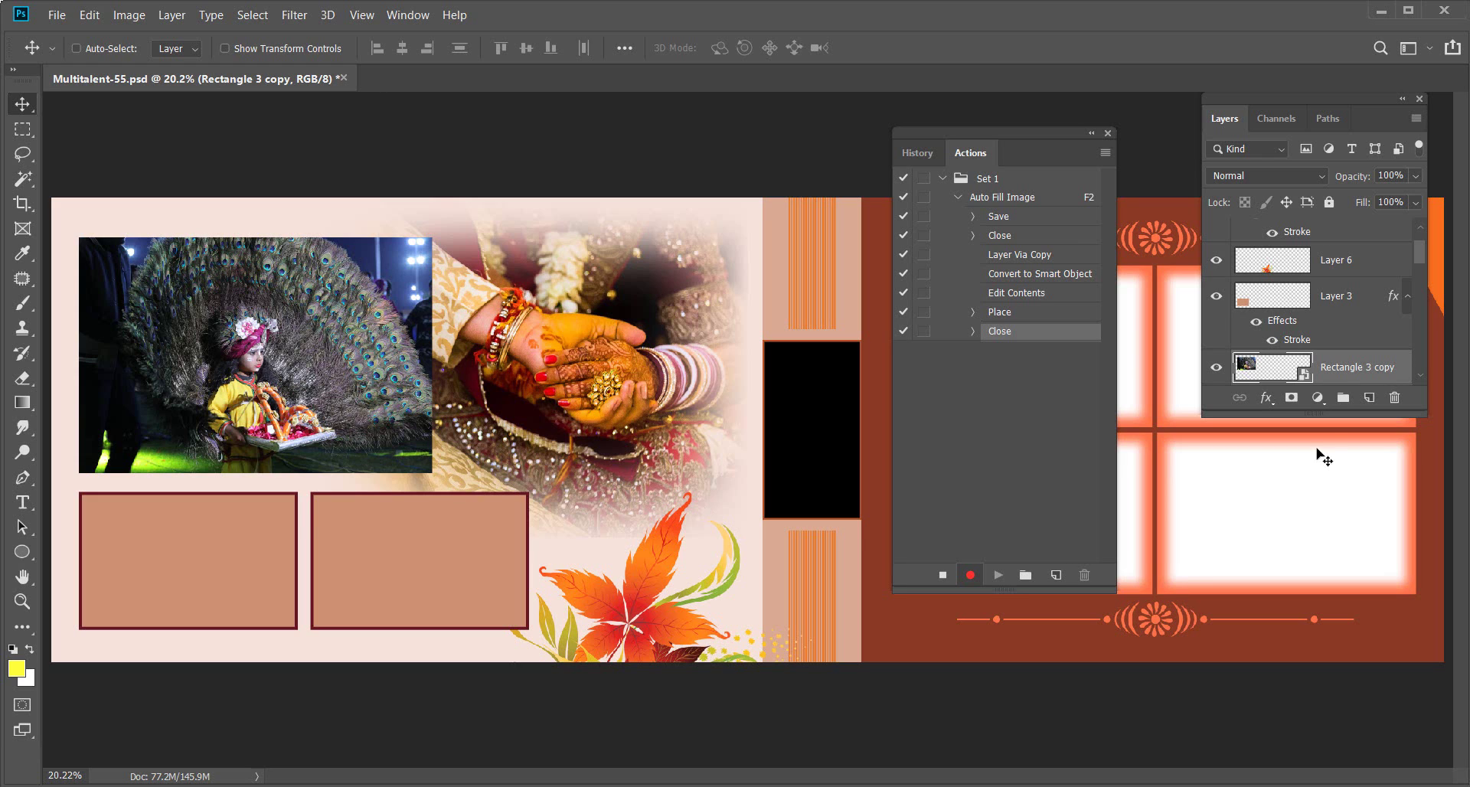
- Clip the peacock photo to the frame, rasterize the layer, and stop recording the action
right_click(1332, 375)
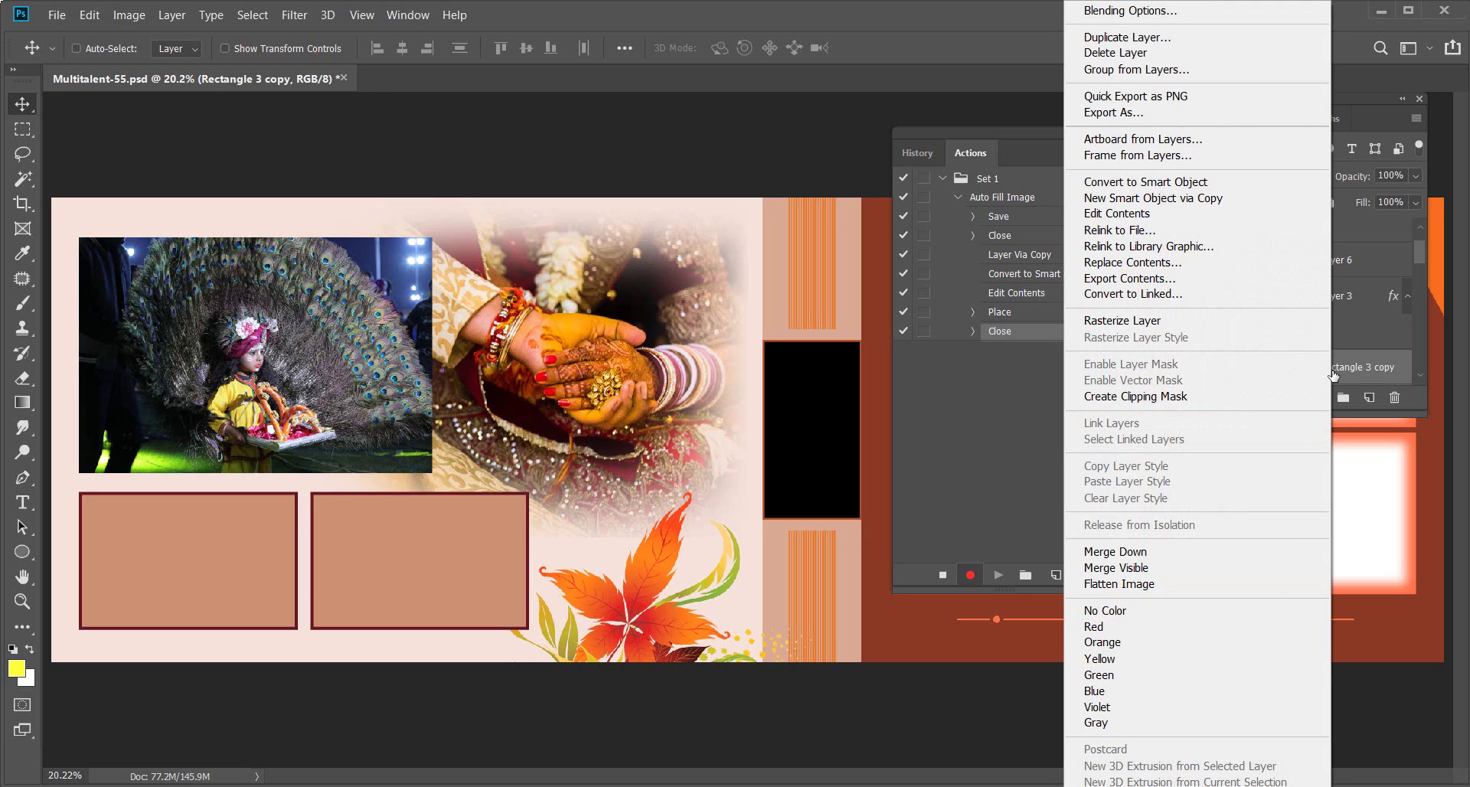
left_click(1129, 398)
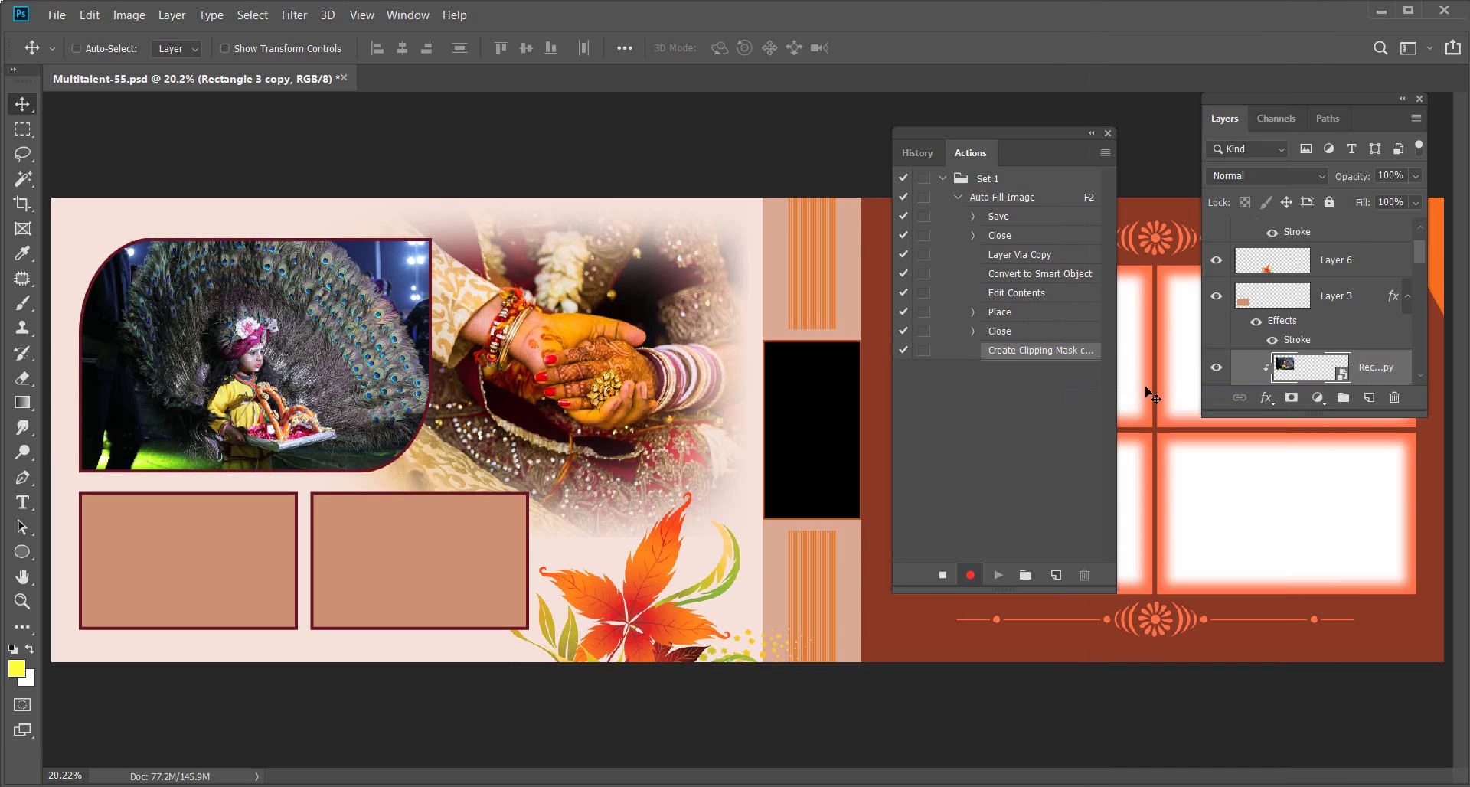
left_click(123, 17)
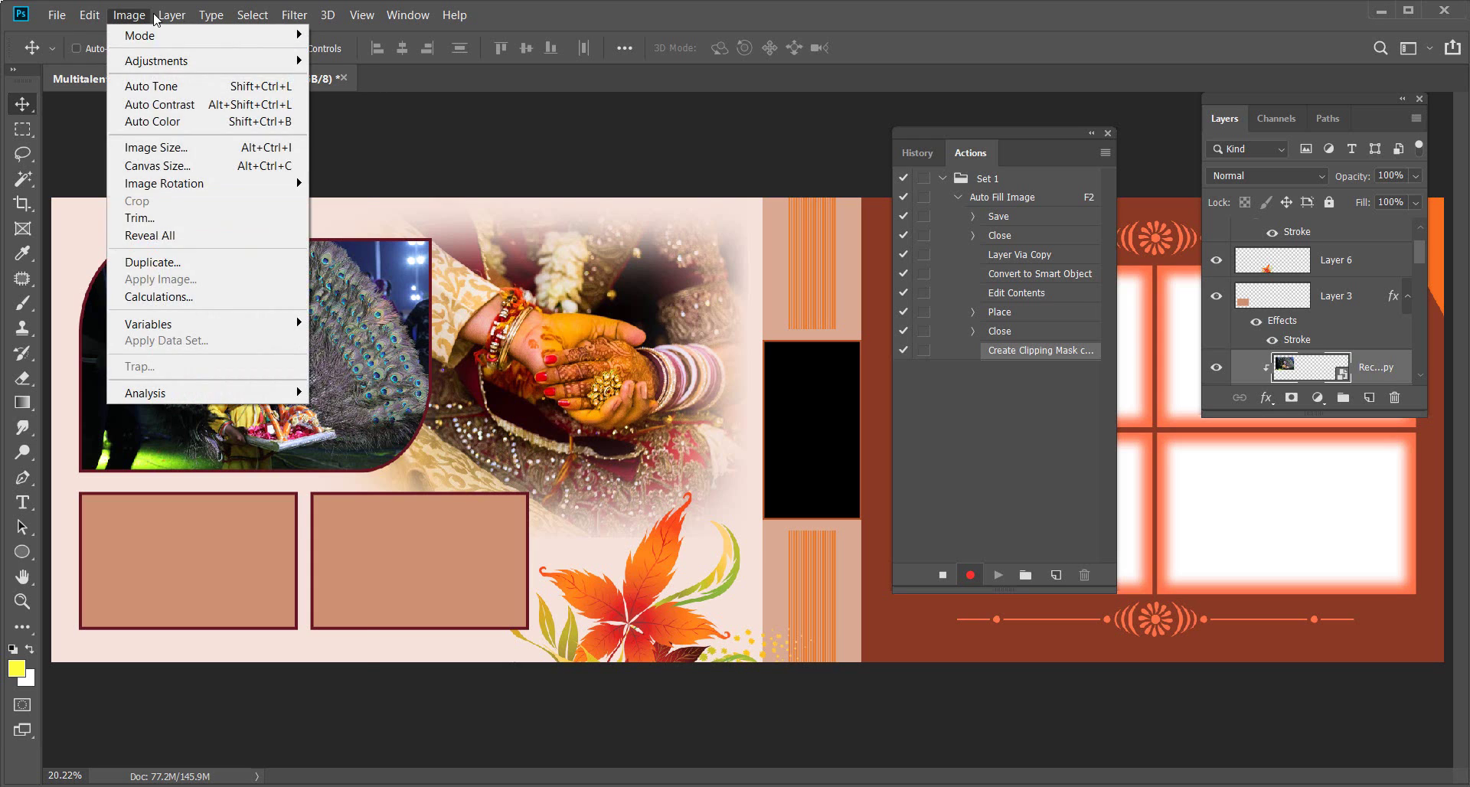
mouse_move(230, 393)
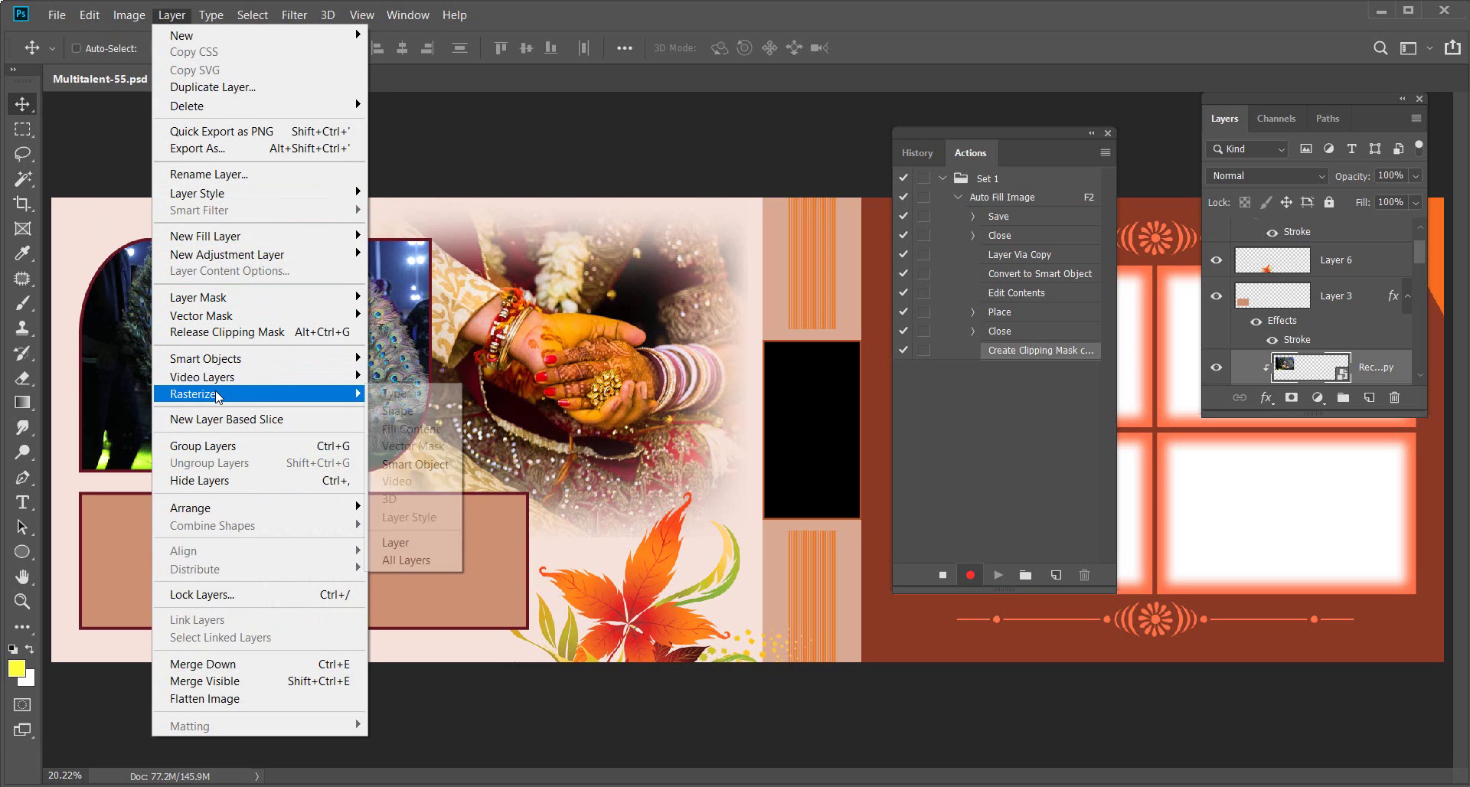
left_click(396, 543)
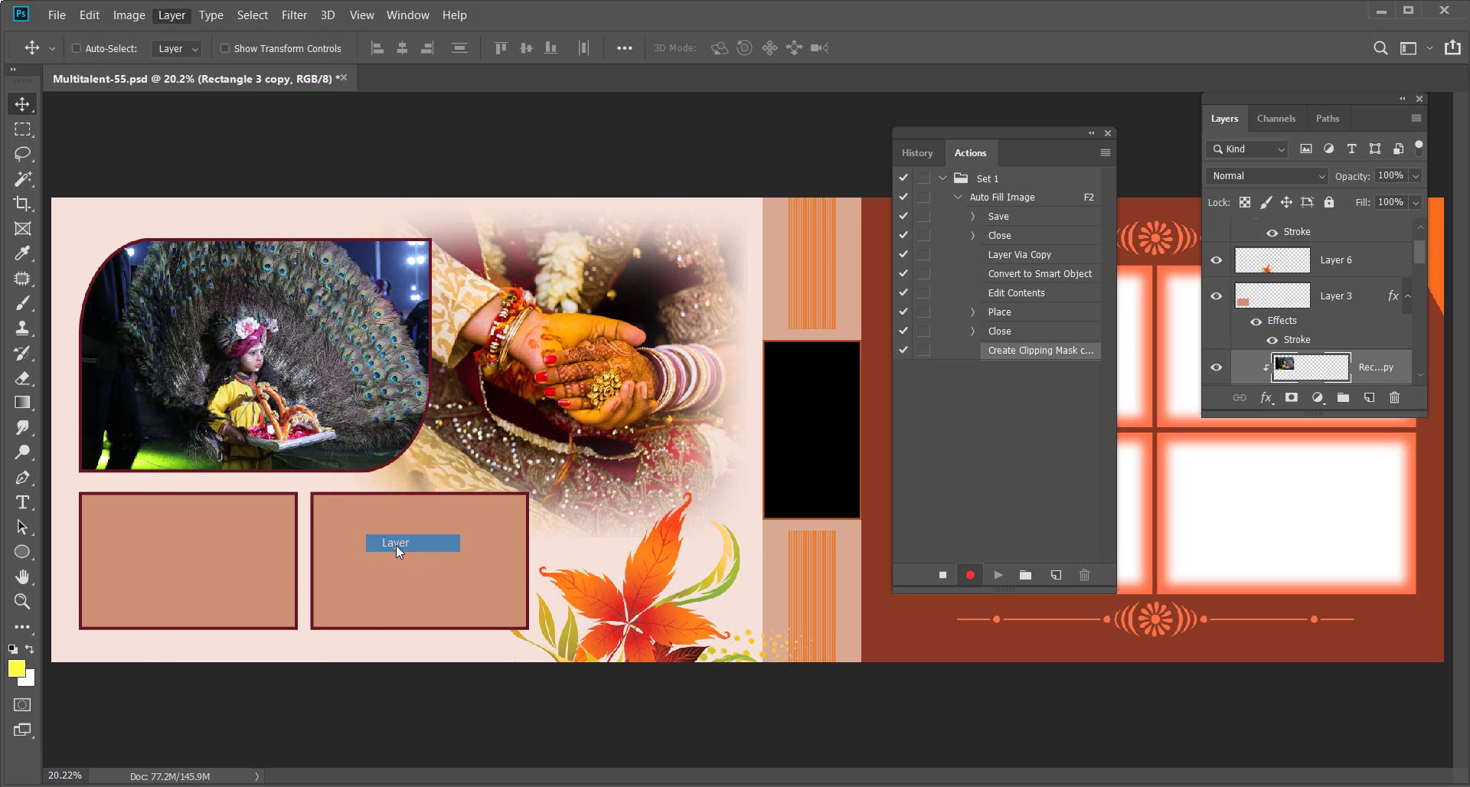
left_click(943, 575)
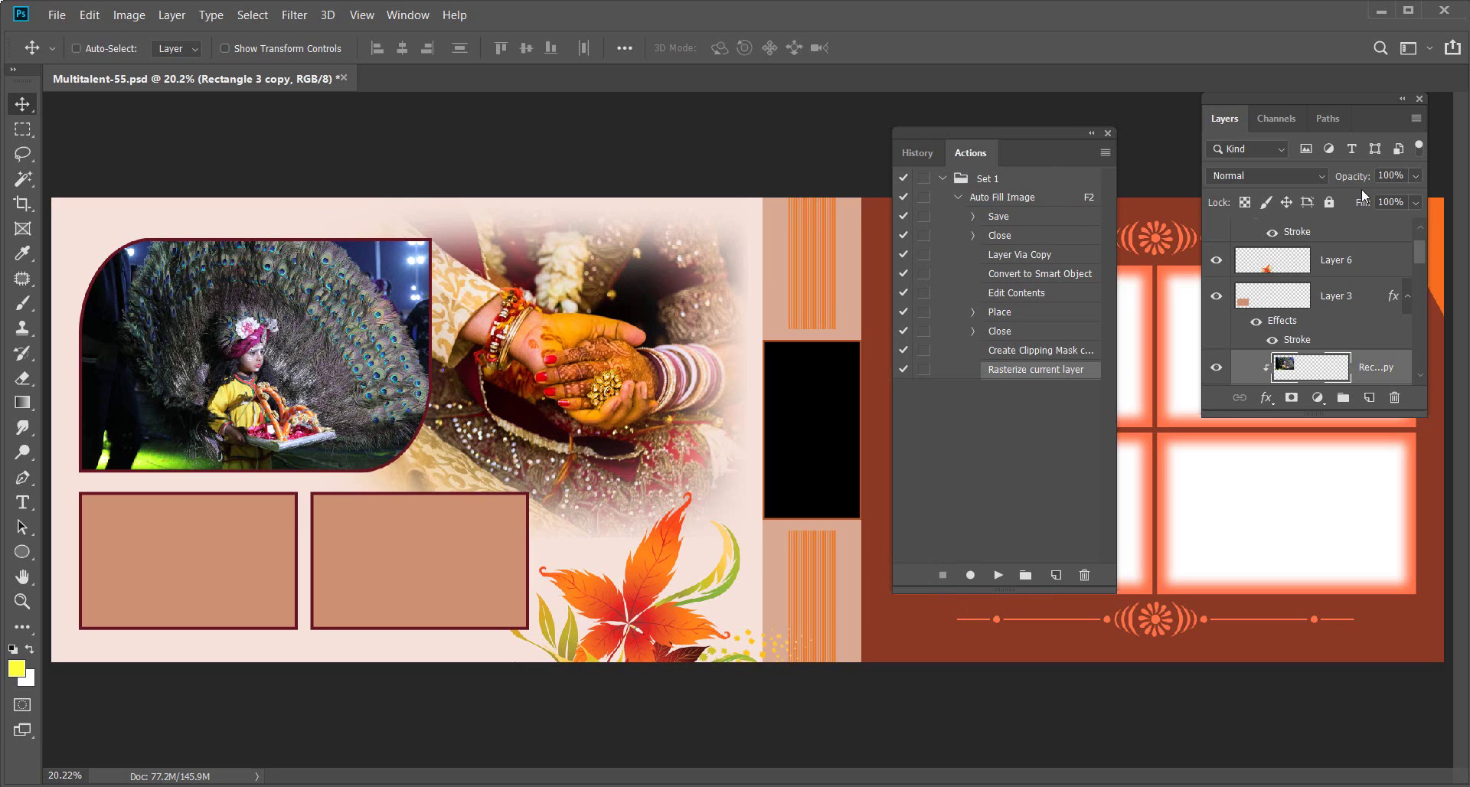
left_click(1418, 99)
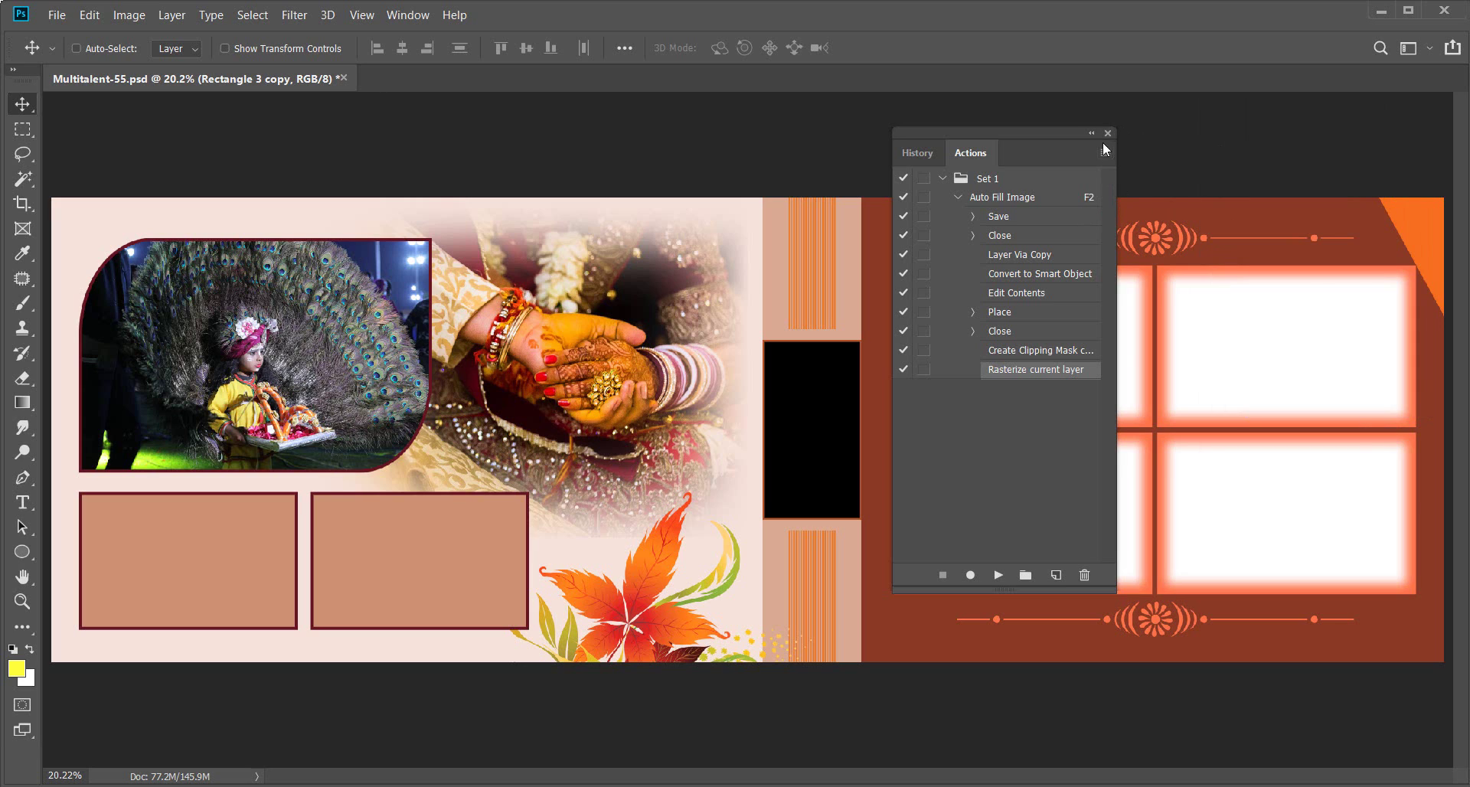
- Move the Actions panel aside and auto-fill the lower-left frame (Layer 3) with photo 323A1734
left_click_drag(1058, 135, 1371, 88)
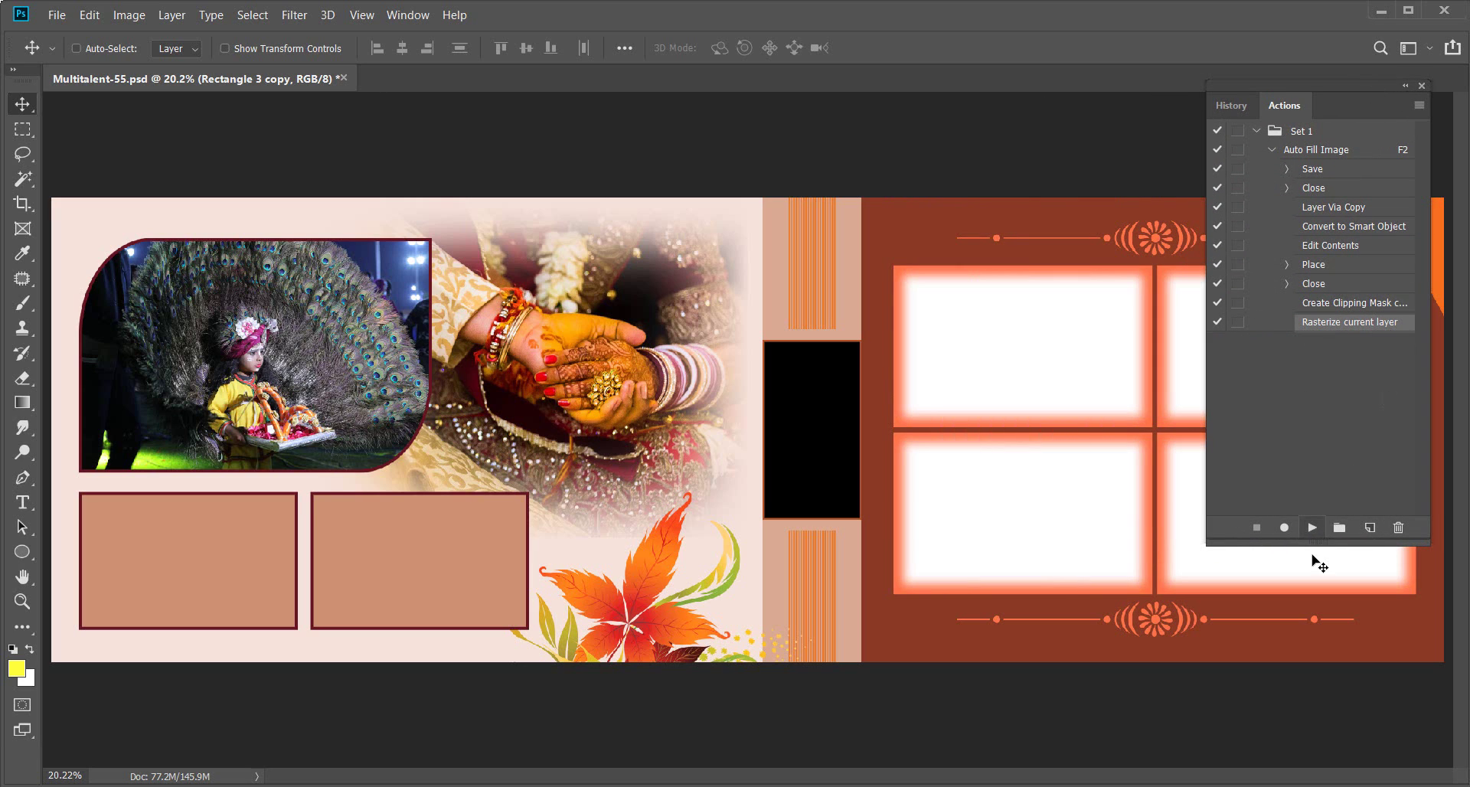
mouse_move(1312, 544)
left_mouse_down()
mouse_move(1313, 176)
mouse_move(1314, 193)
left_mouse_up()
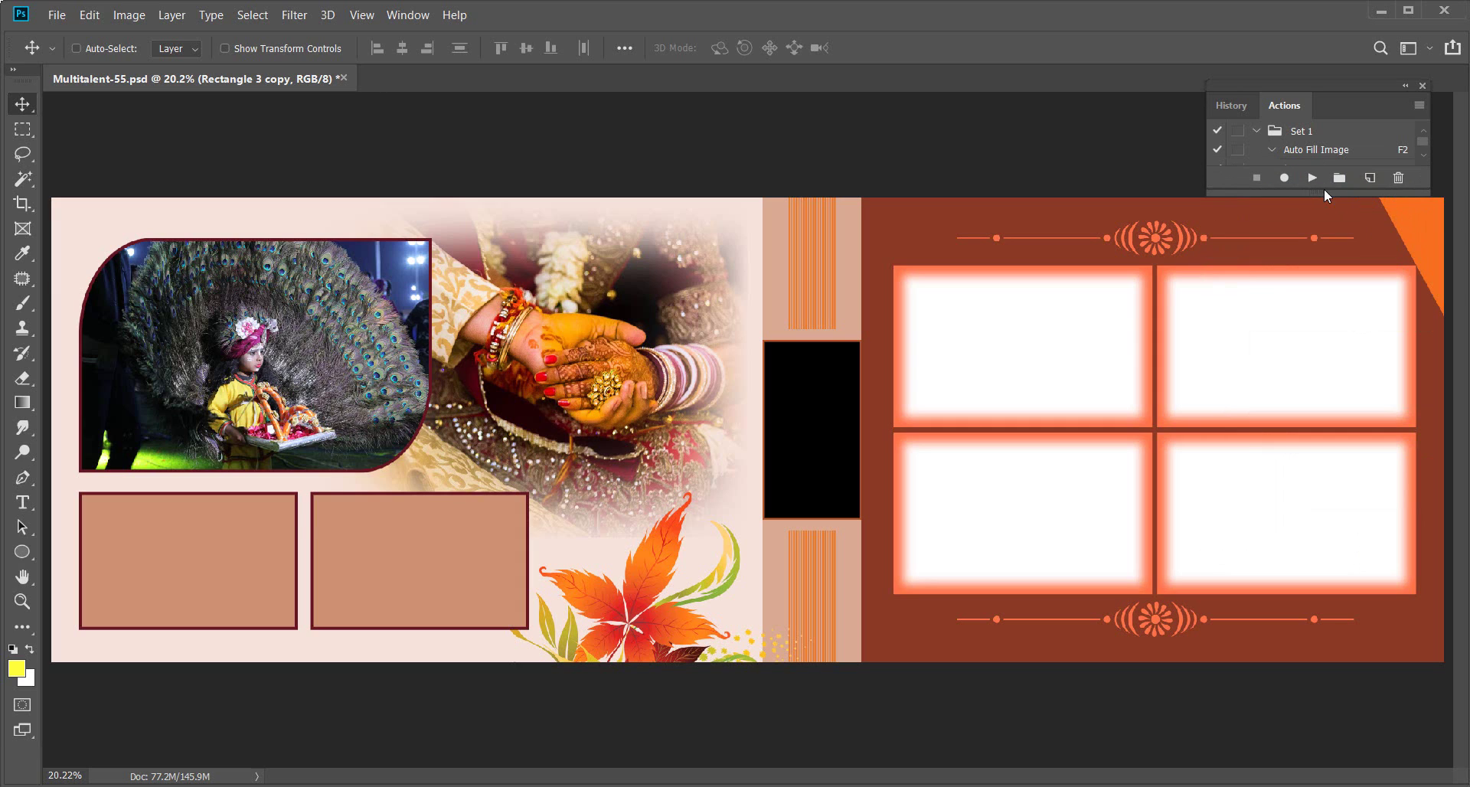
right_click(182, 528)
left_click(218, 537)
right_click(210, 531)
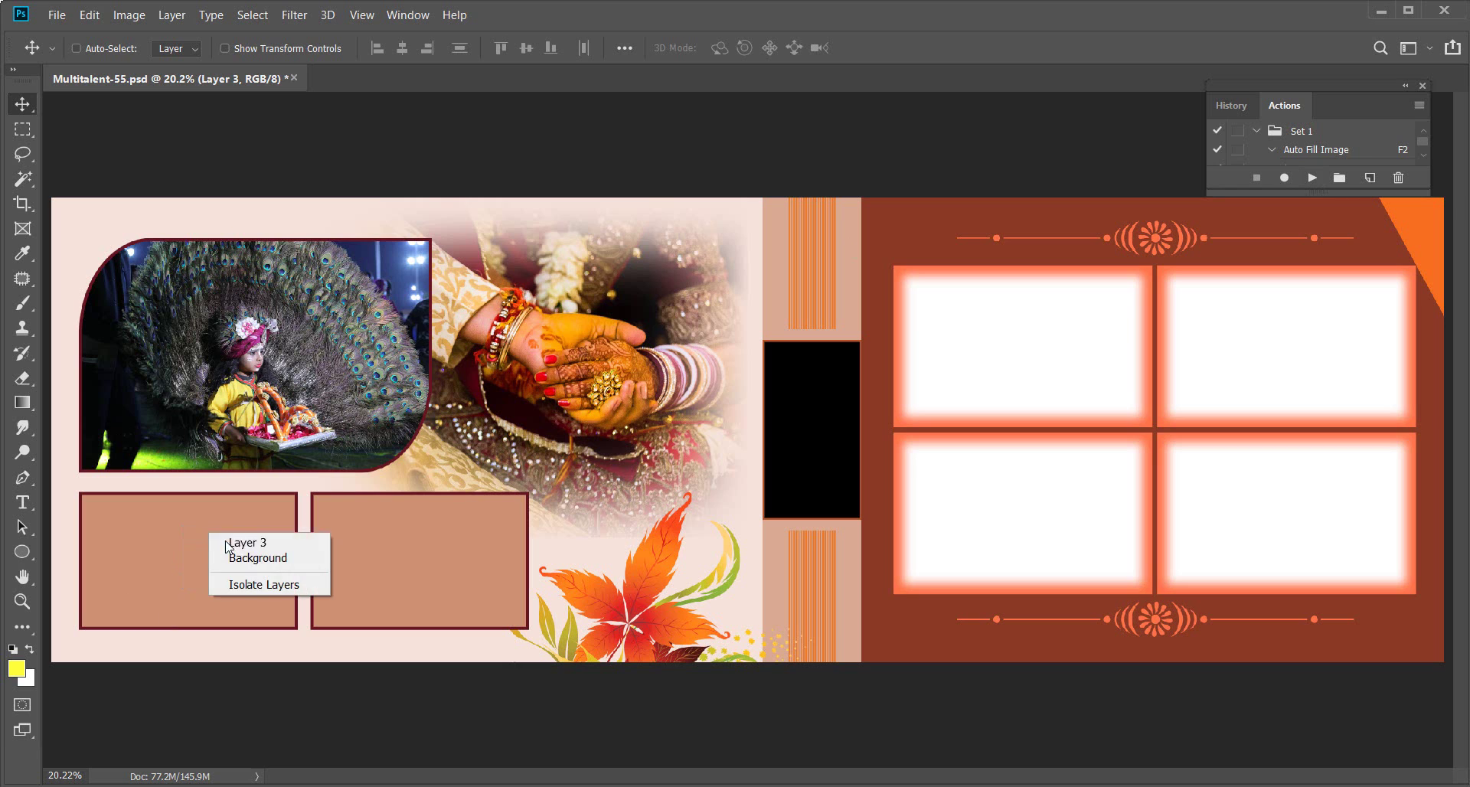
left_click(225, 541)
key("alt+Tab")
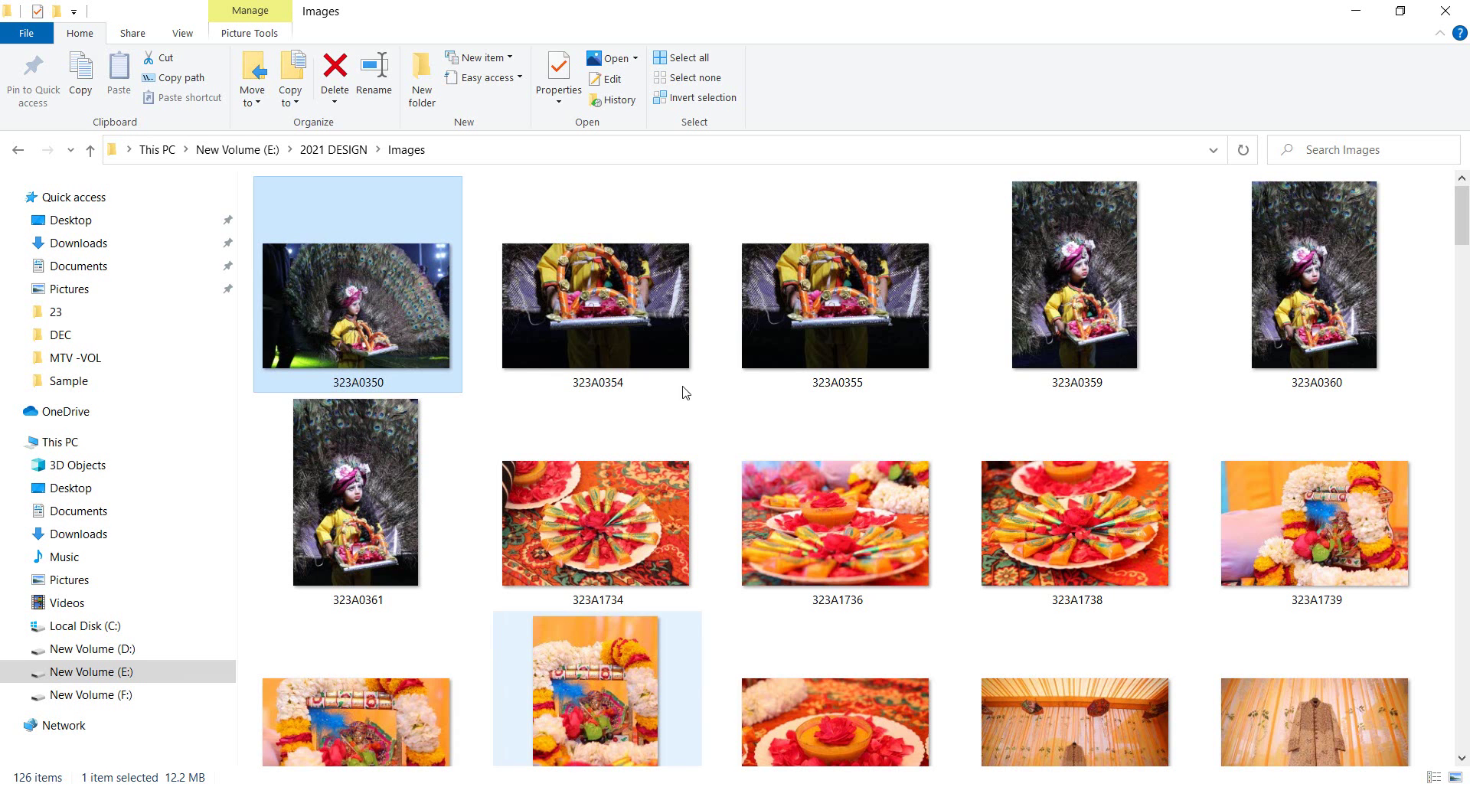
left_click(628, 548)
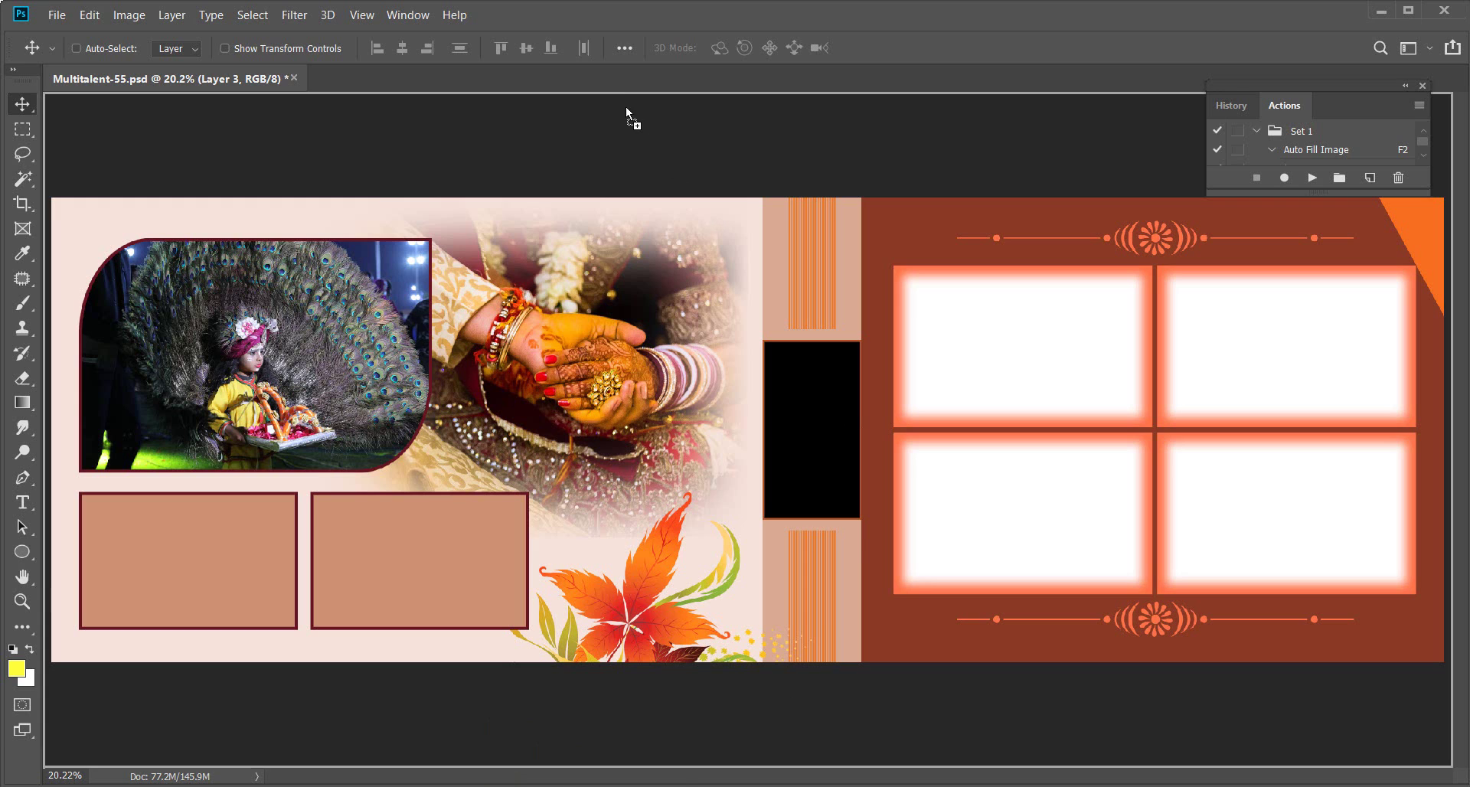
left_click_drag(702, 784, 614, 76)
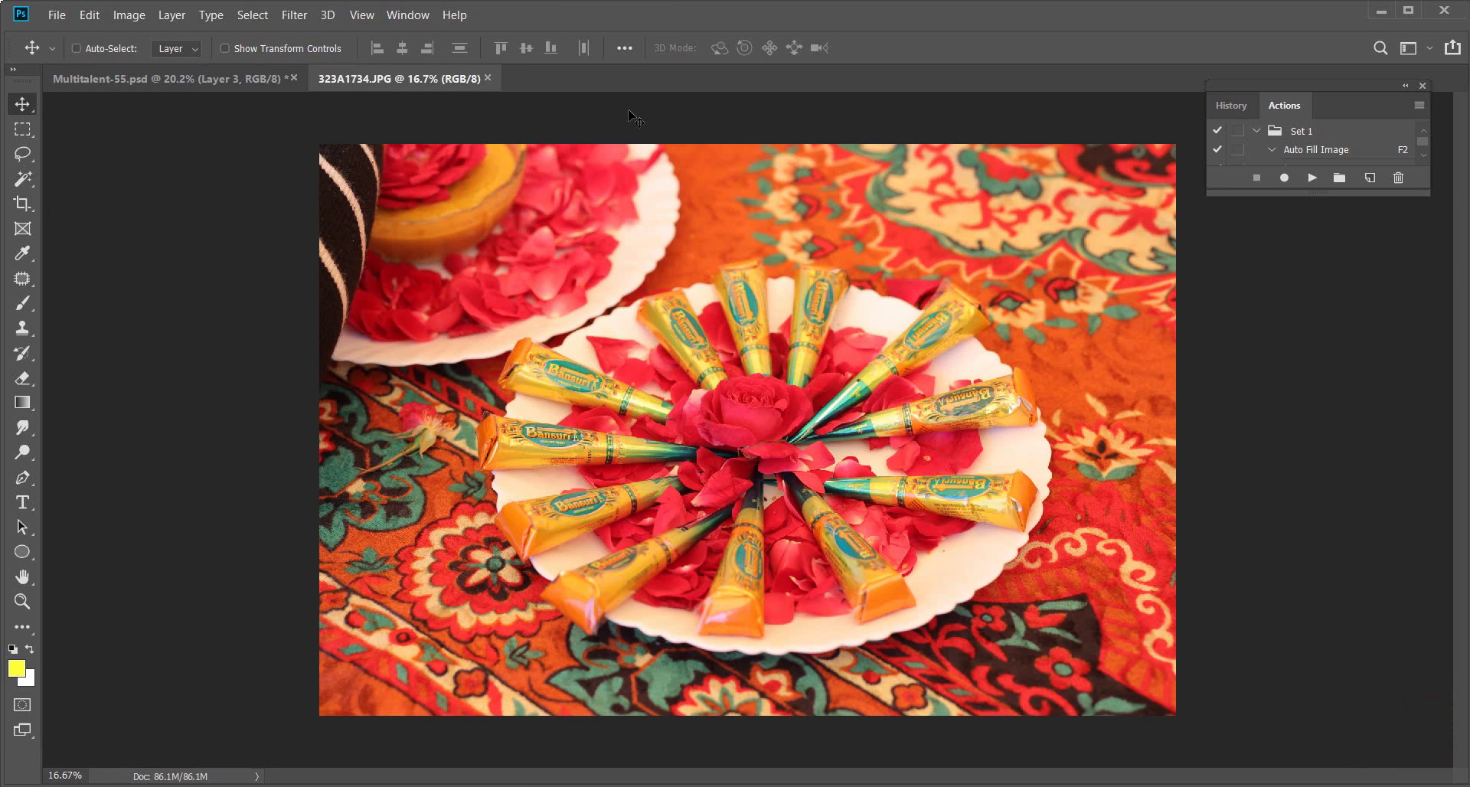
key("F2")
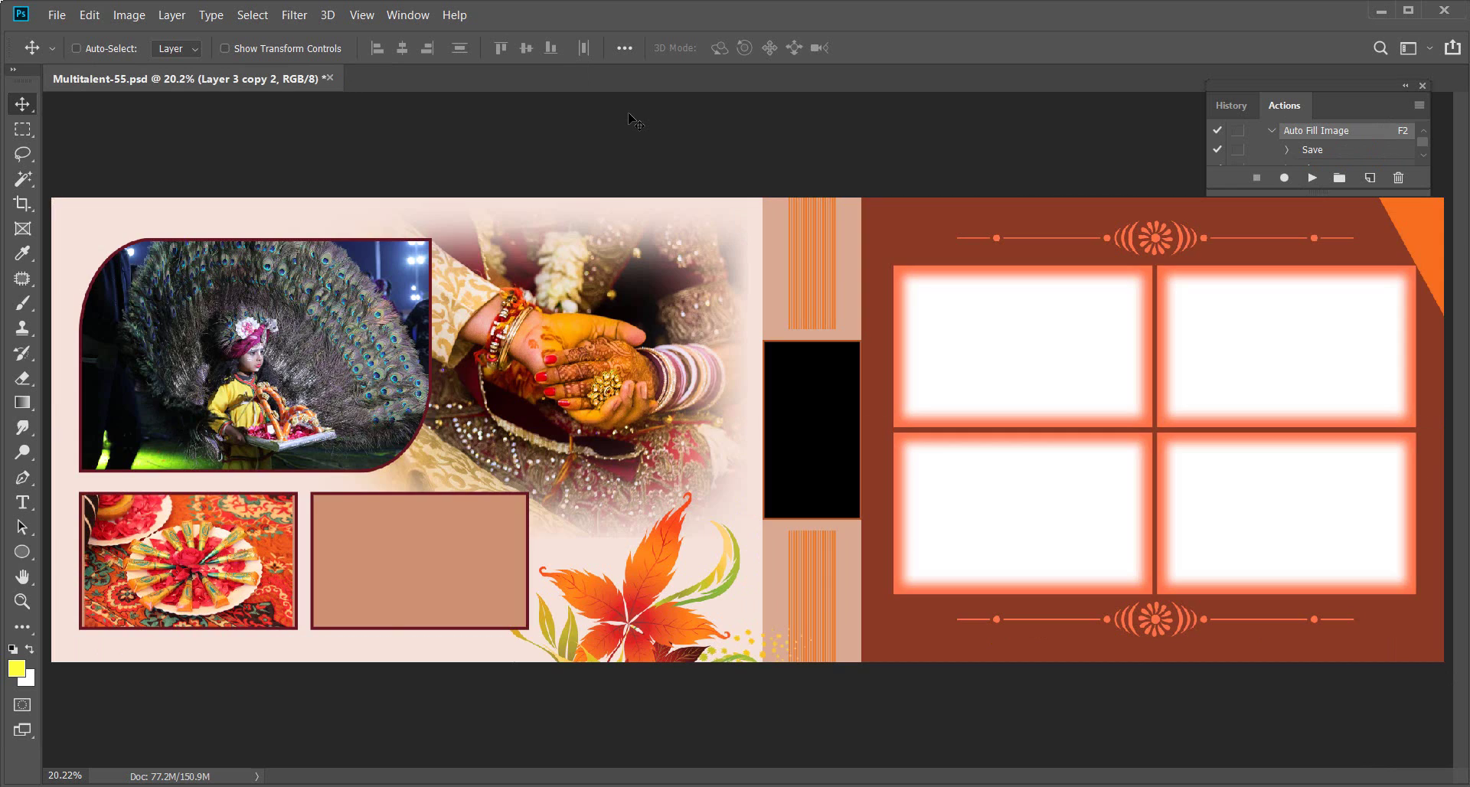
- Auto-fill the lower-right frame (Layer 3 copy) with photo 323A1739
right_click(414, 542)
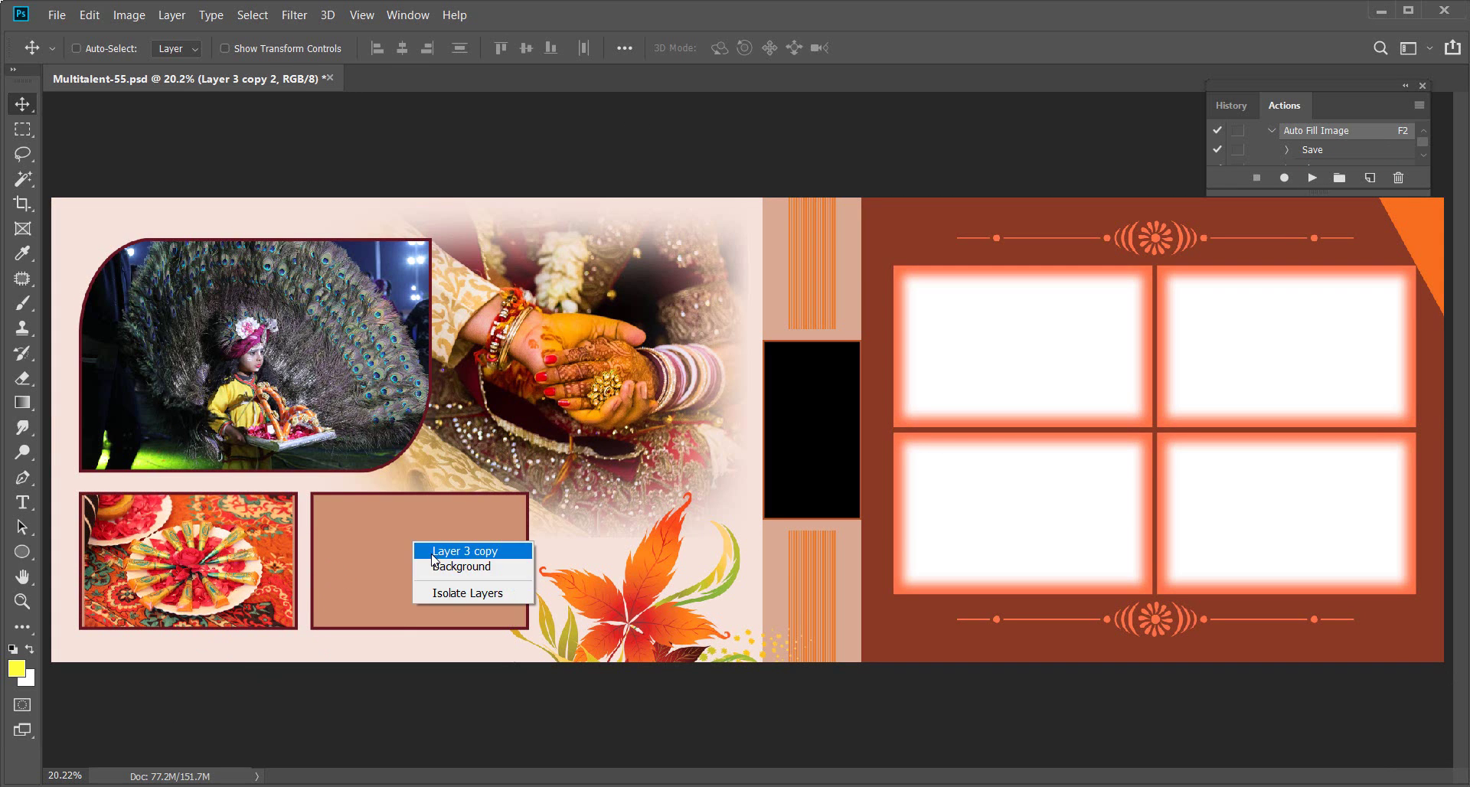
left_click(433, 551)
key("alt+Tab")
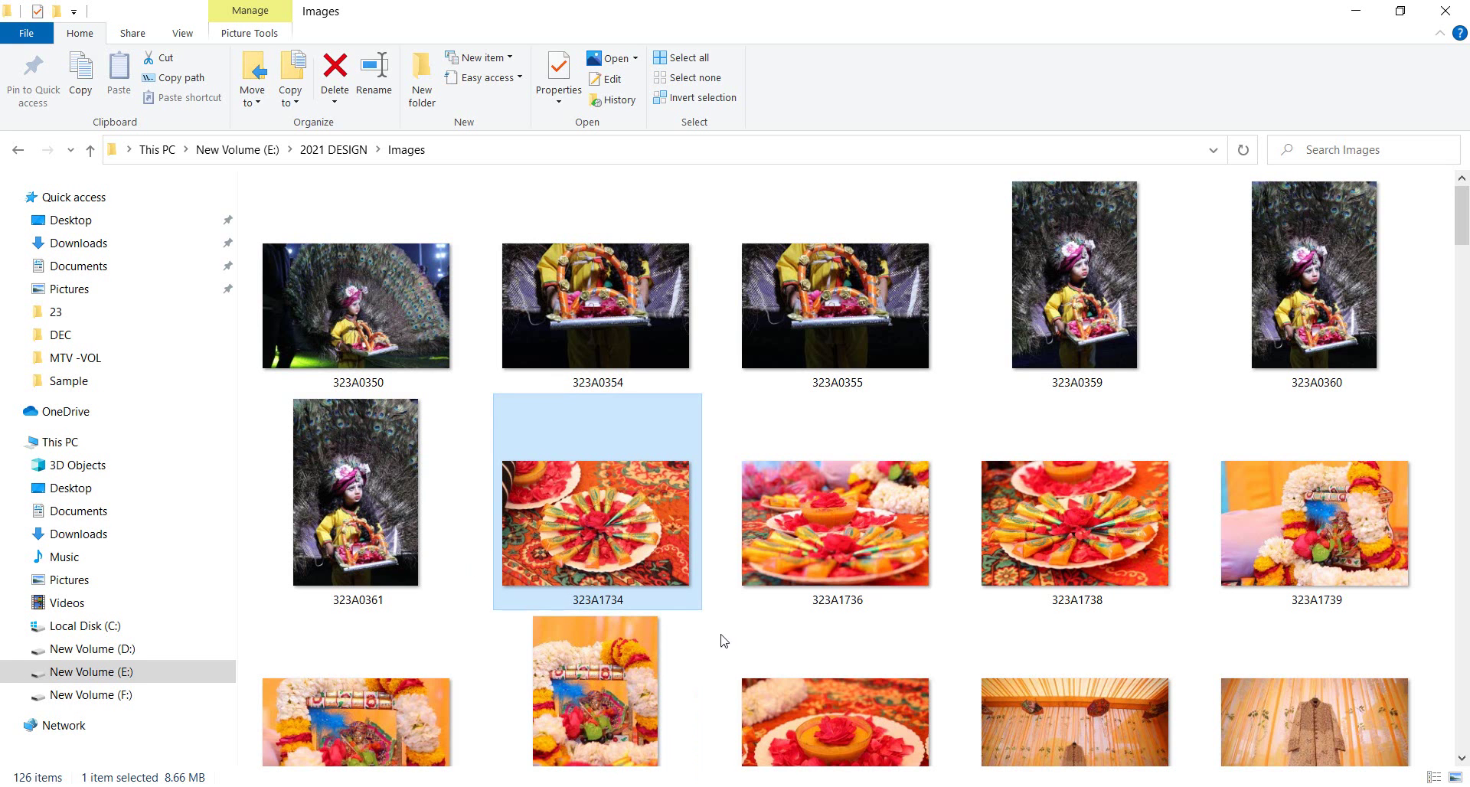
left_click(1281, 551)
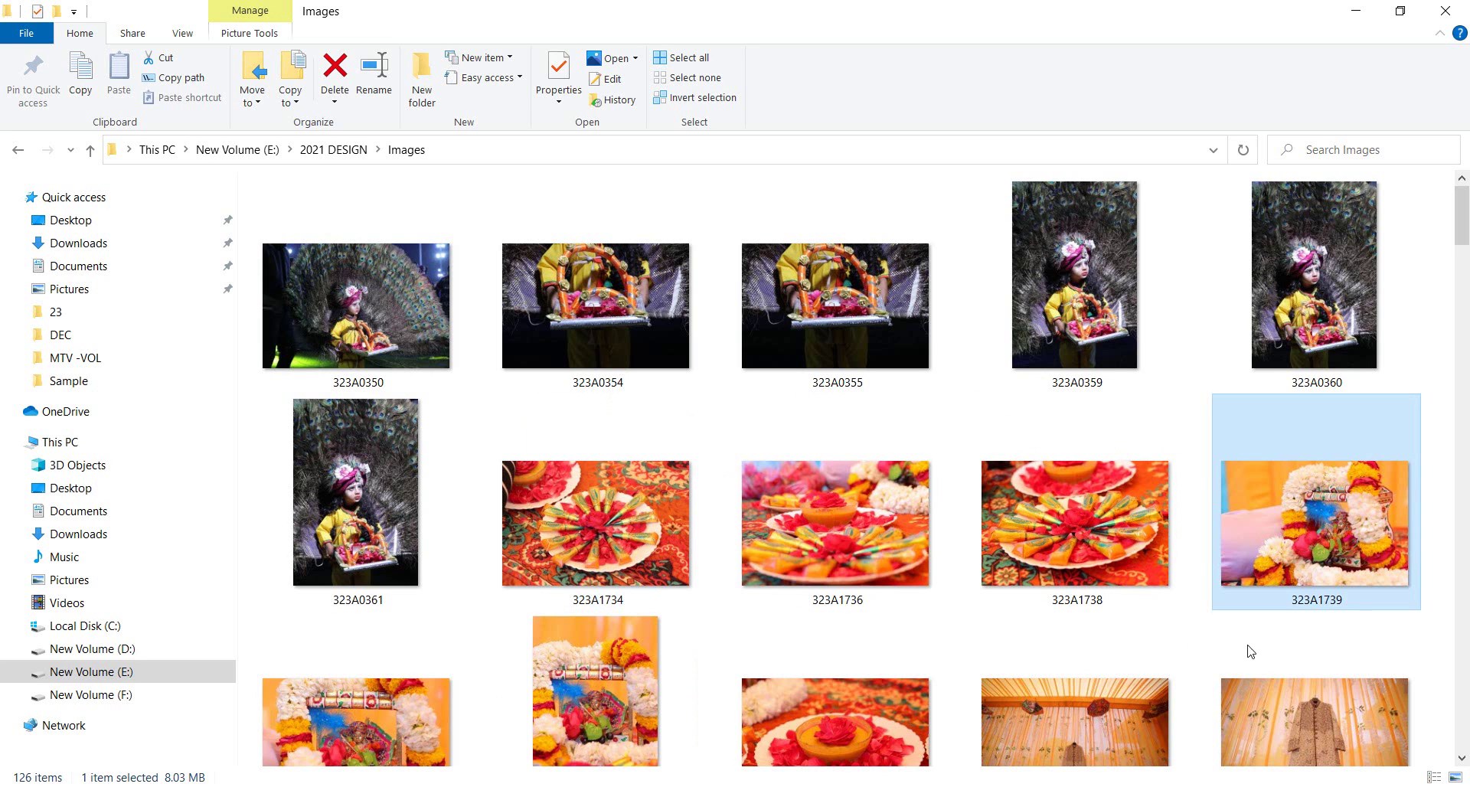
mouse_move(719, 775)
left_mouse_down()
mouse_move(550, 35)
mouse_move(536, 71)
left_mouse_up()
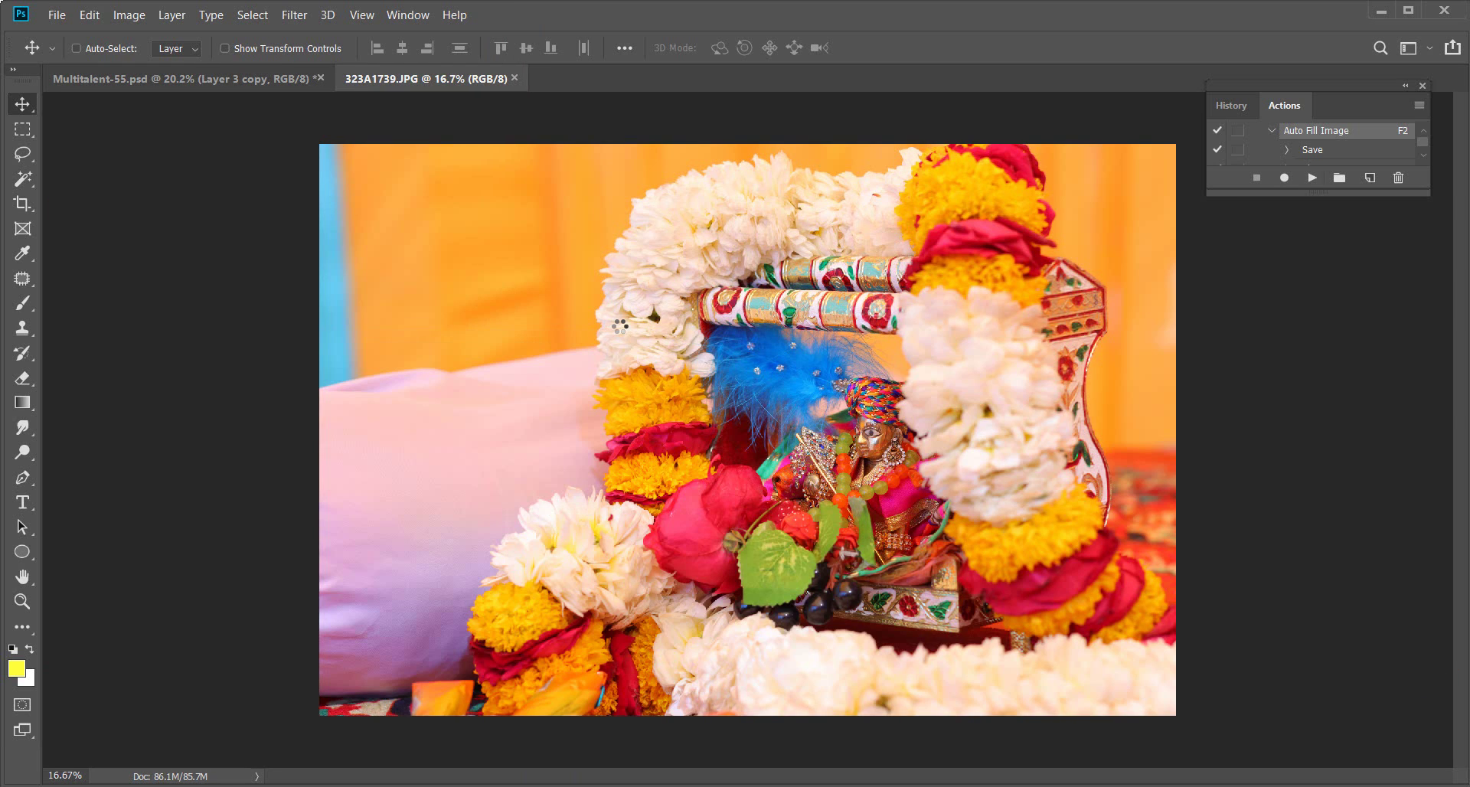
key("F2")
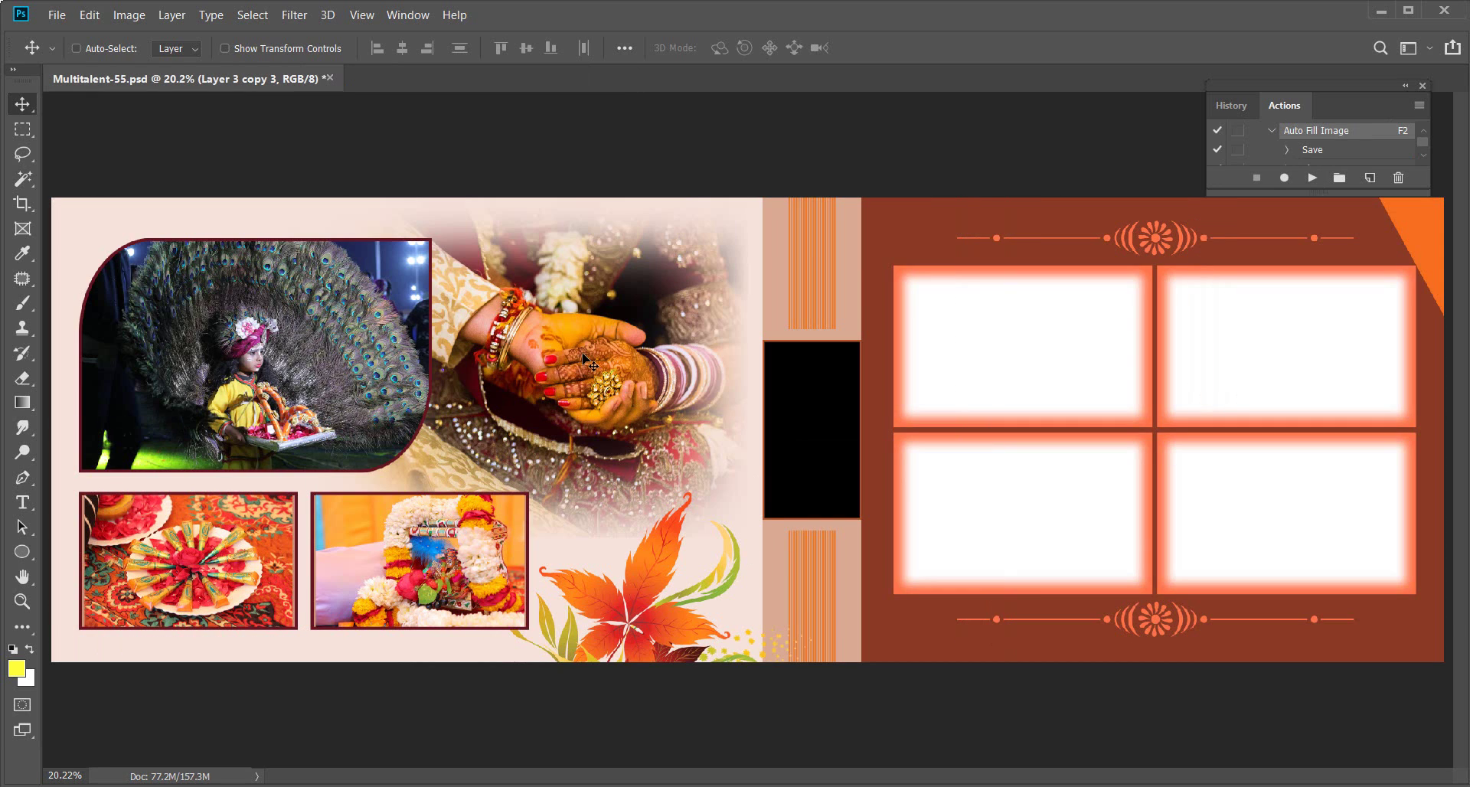
- Target Layer 5 and bring the golden engagement-ring photo into Photoshop
right_click(584, 356)
left_click(617, 364)
key("alt+Tab")
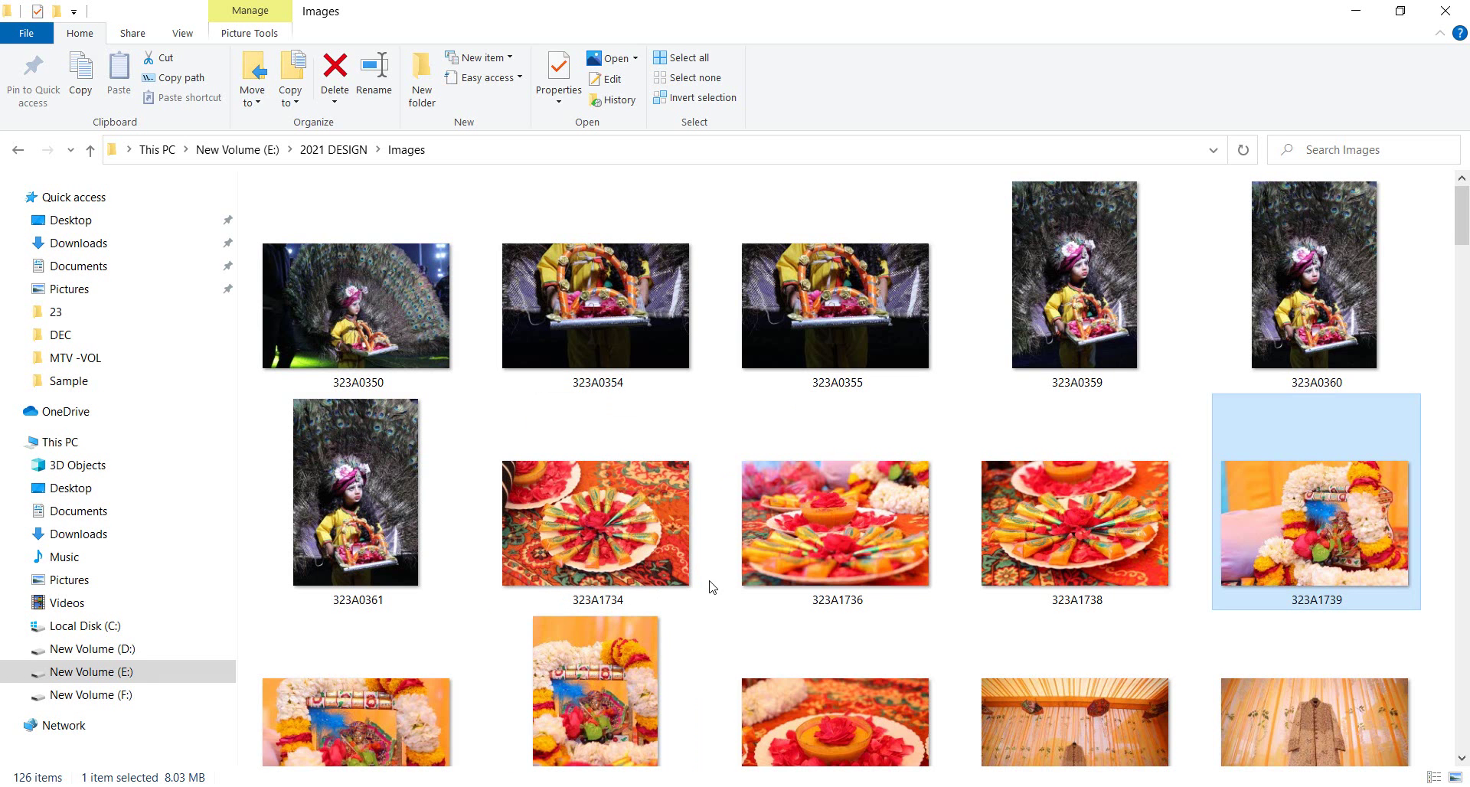
scroll(711, 586, "down", 1)
scroll(859, 651, "down", 3)
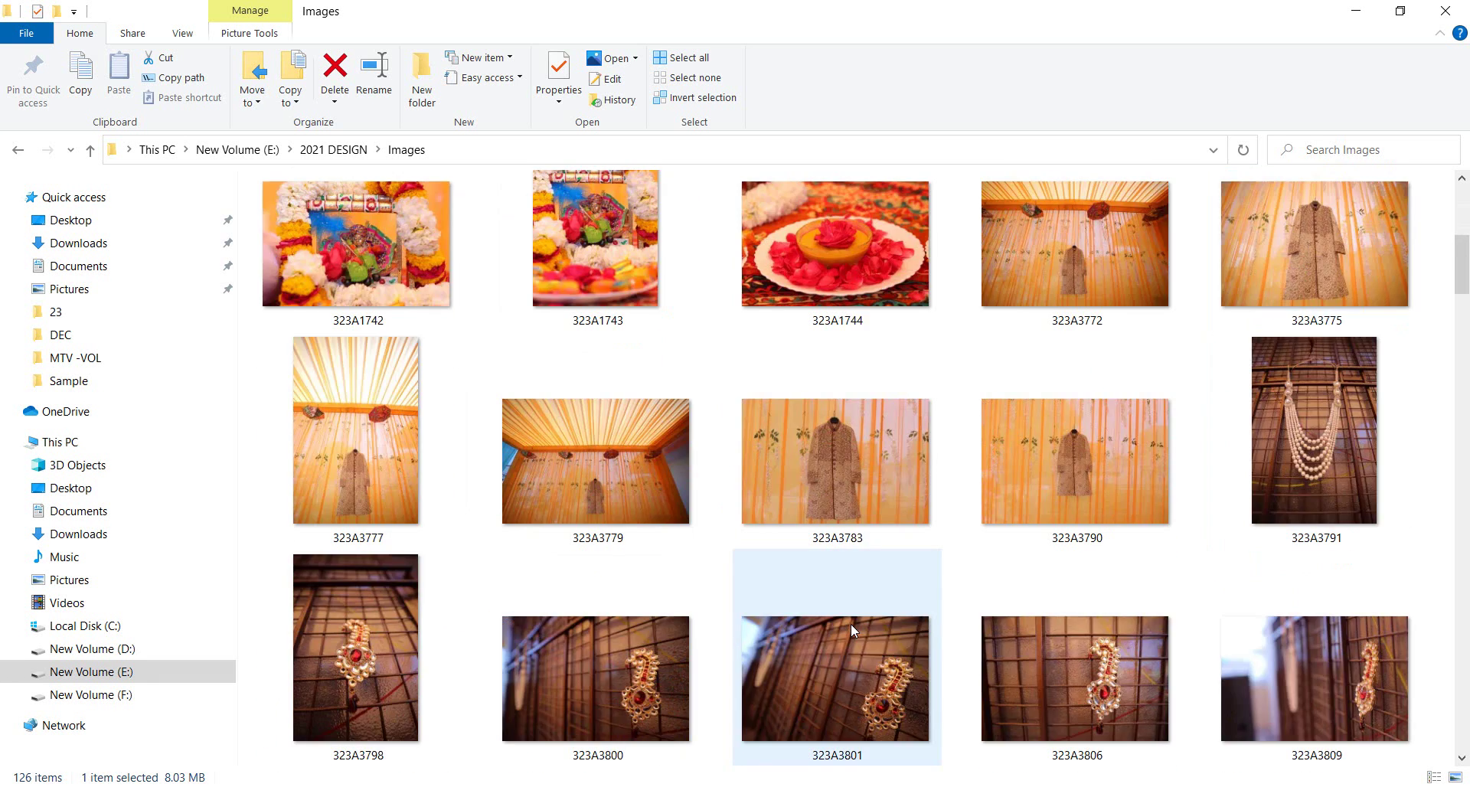
scroll(851, 623, "down", 2)
scroll(851, 623, "down", 3)
scroll(852, 623, "down", 10)
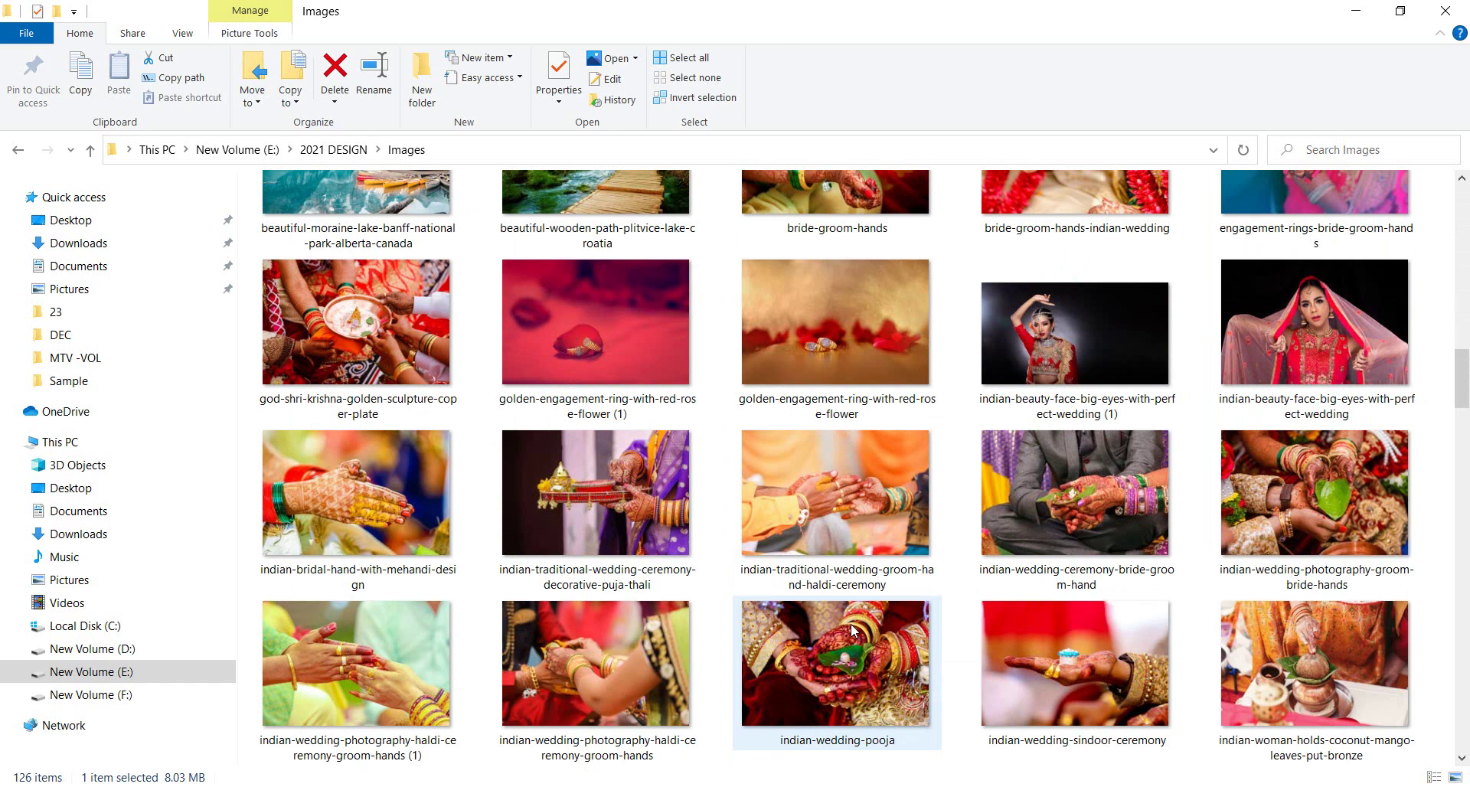
left_click(1064, 354)
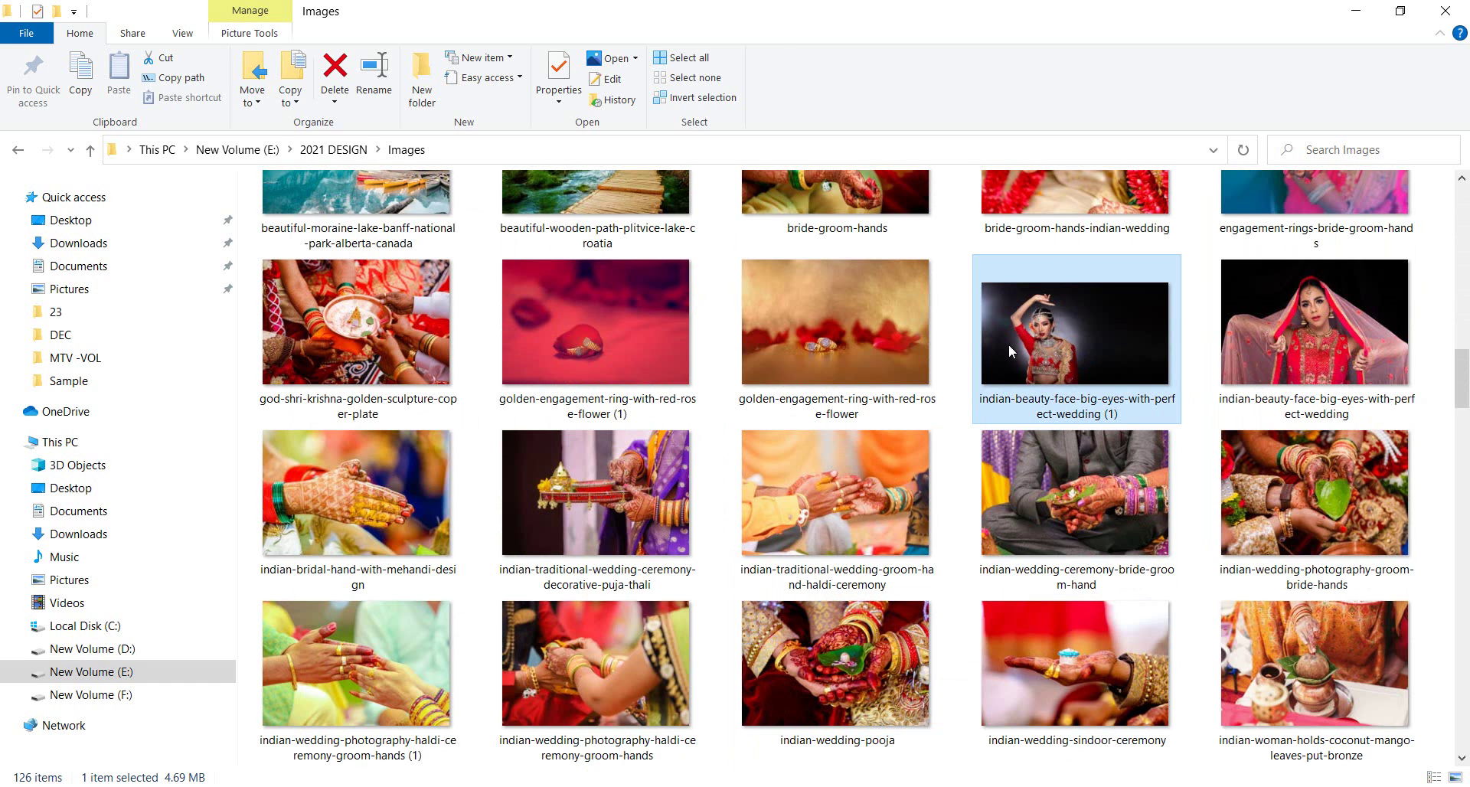
left_click(554, 352)
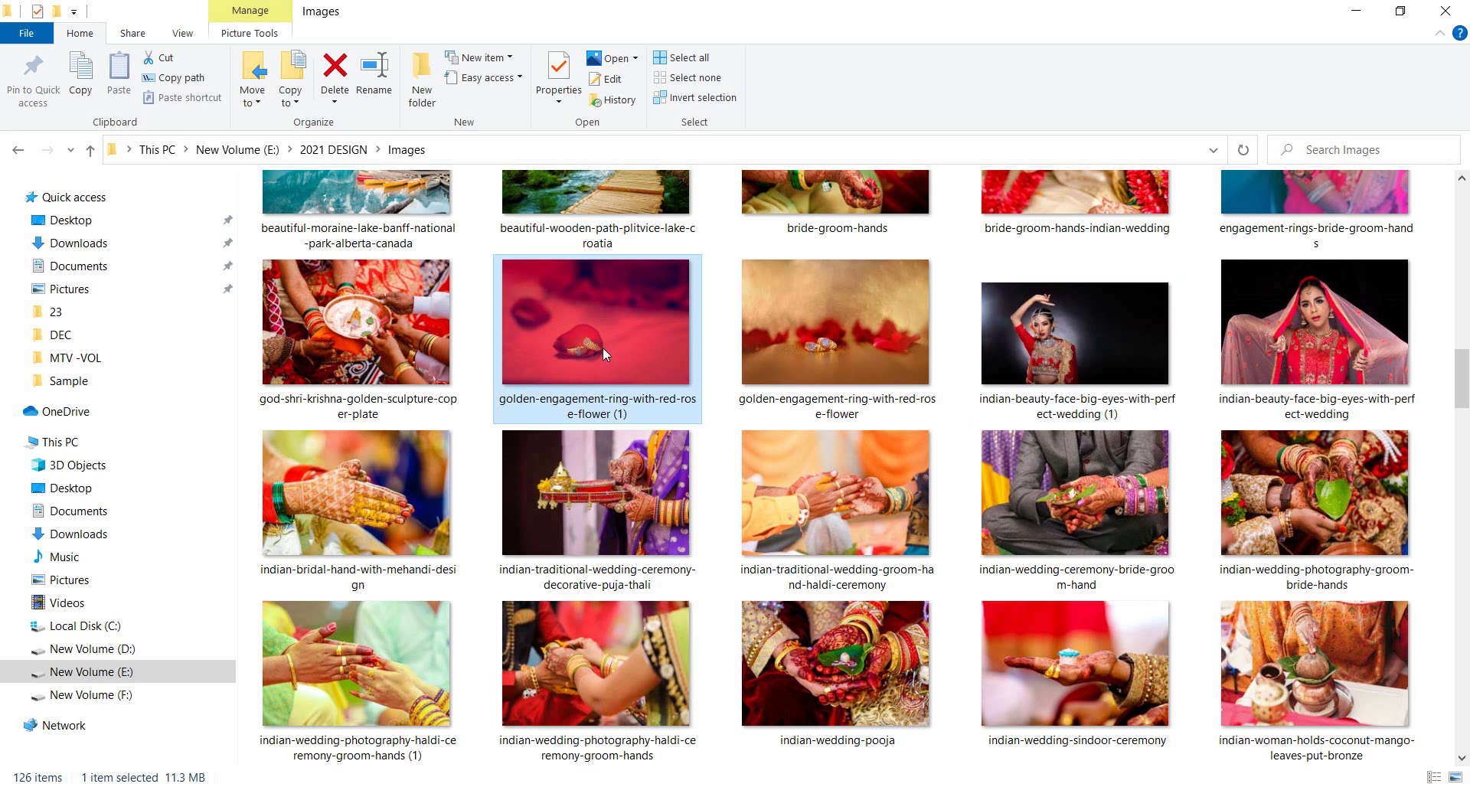
left_click_drag(898, 363, 523, 774)
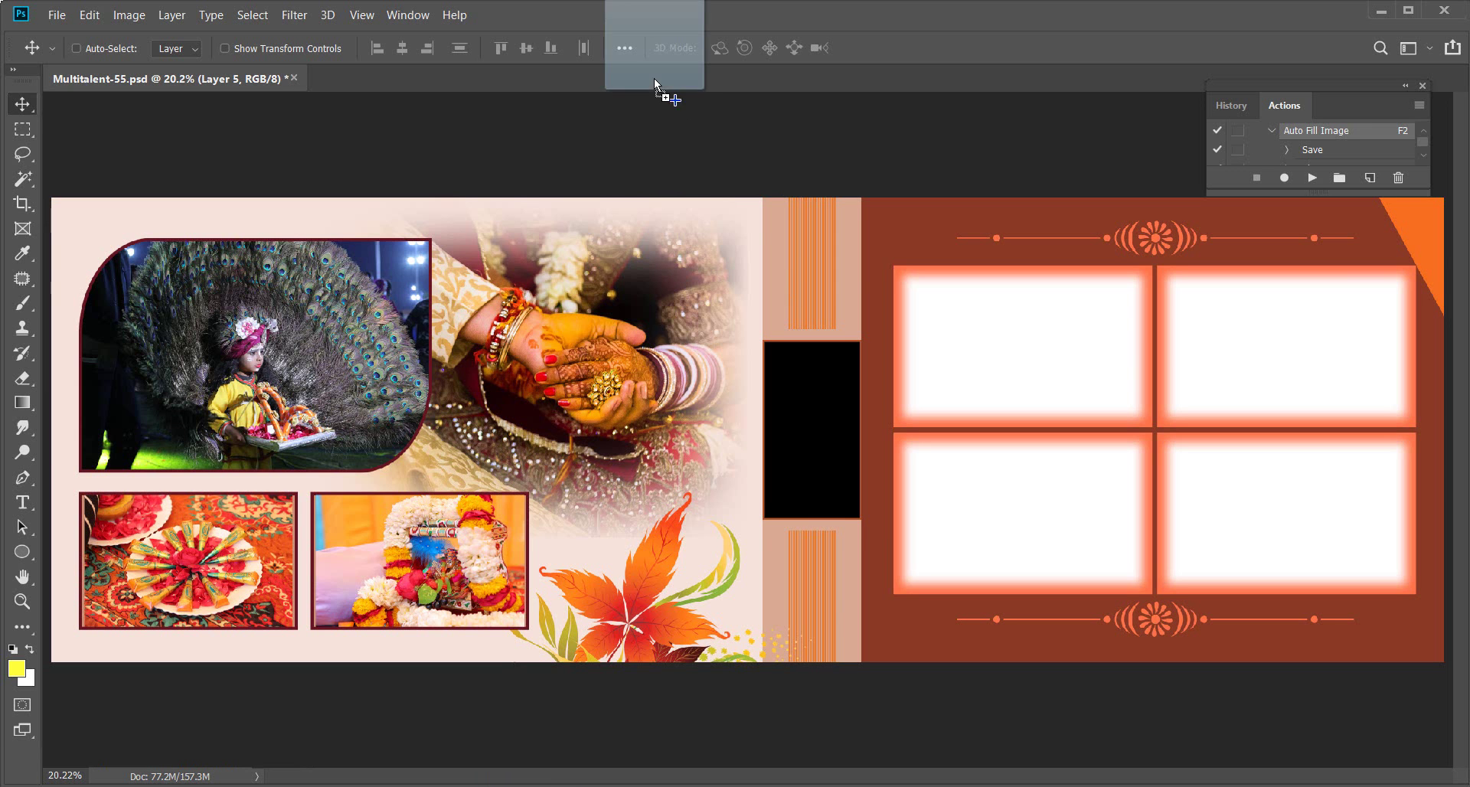
mouse_move(523, 773)
left_mouse_down()
mouse_move(654, 81)
mouse_move(666, 337)
left_mouse_up()
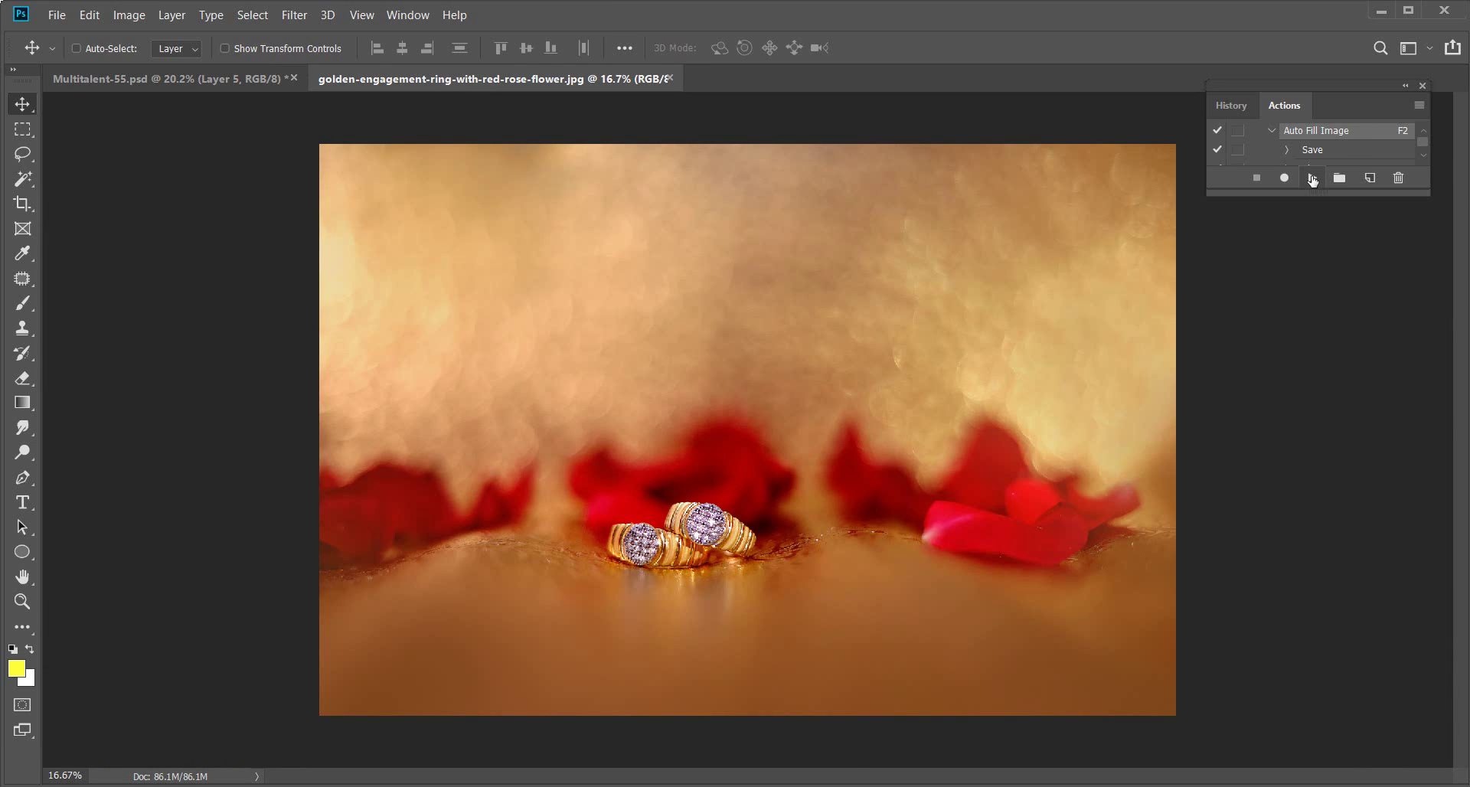
- Auto-fill the rings photo, enlarge it to about 144% and position it beside the peacock portrait
left_click(1312, 179)
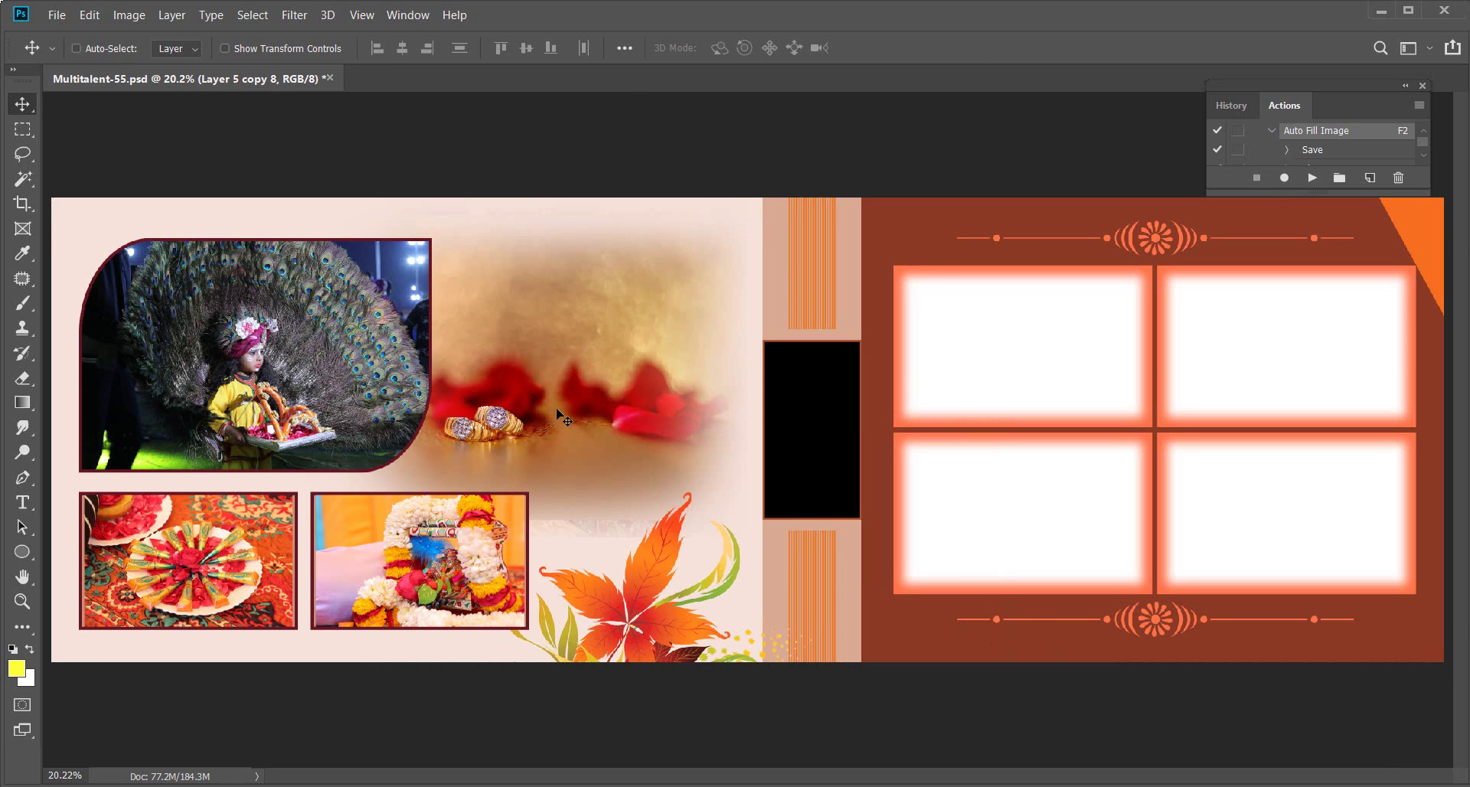
left_click_drag(556, 413, 595, 225)
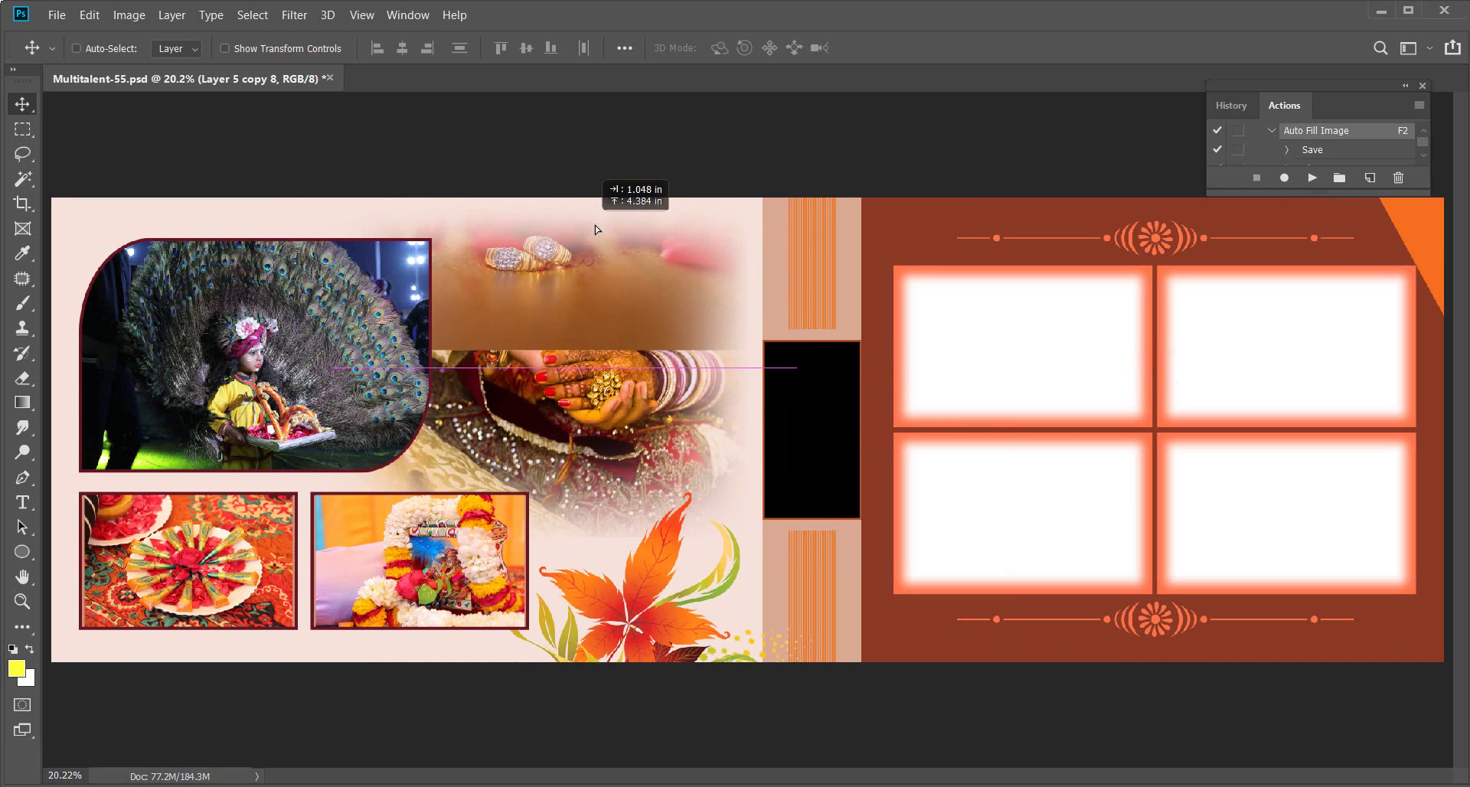
left_click_drag(595, 225, 646, 385)
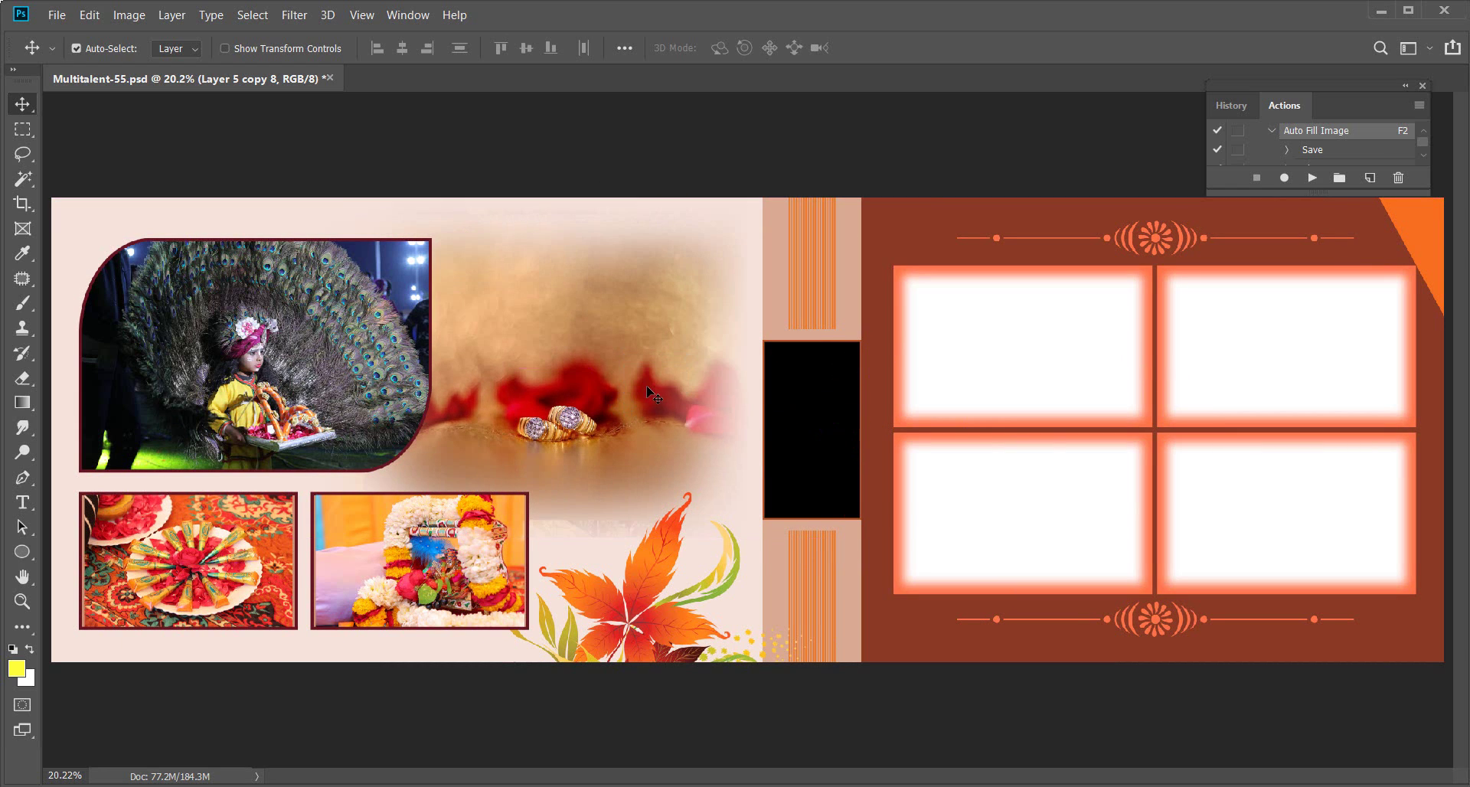
key("ctrl+t")
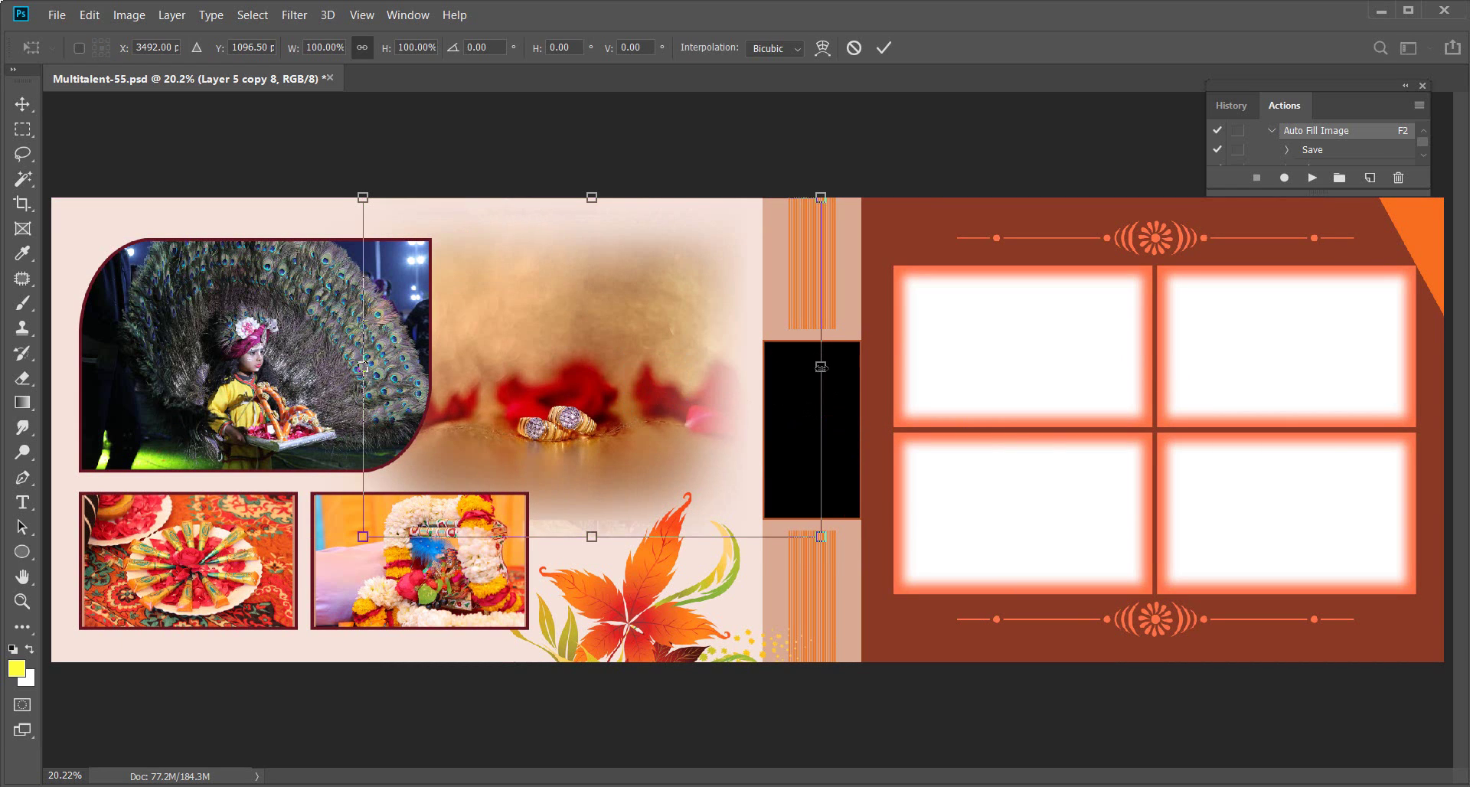
left_click_drag(821, 366, 983, 394)
left_click_drag(771, 423, 715, 377)
key("Return")
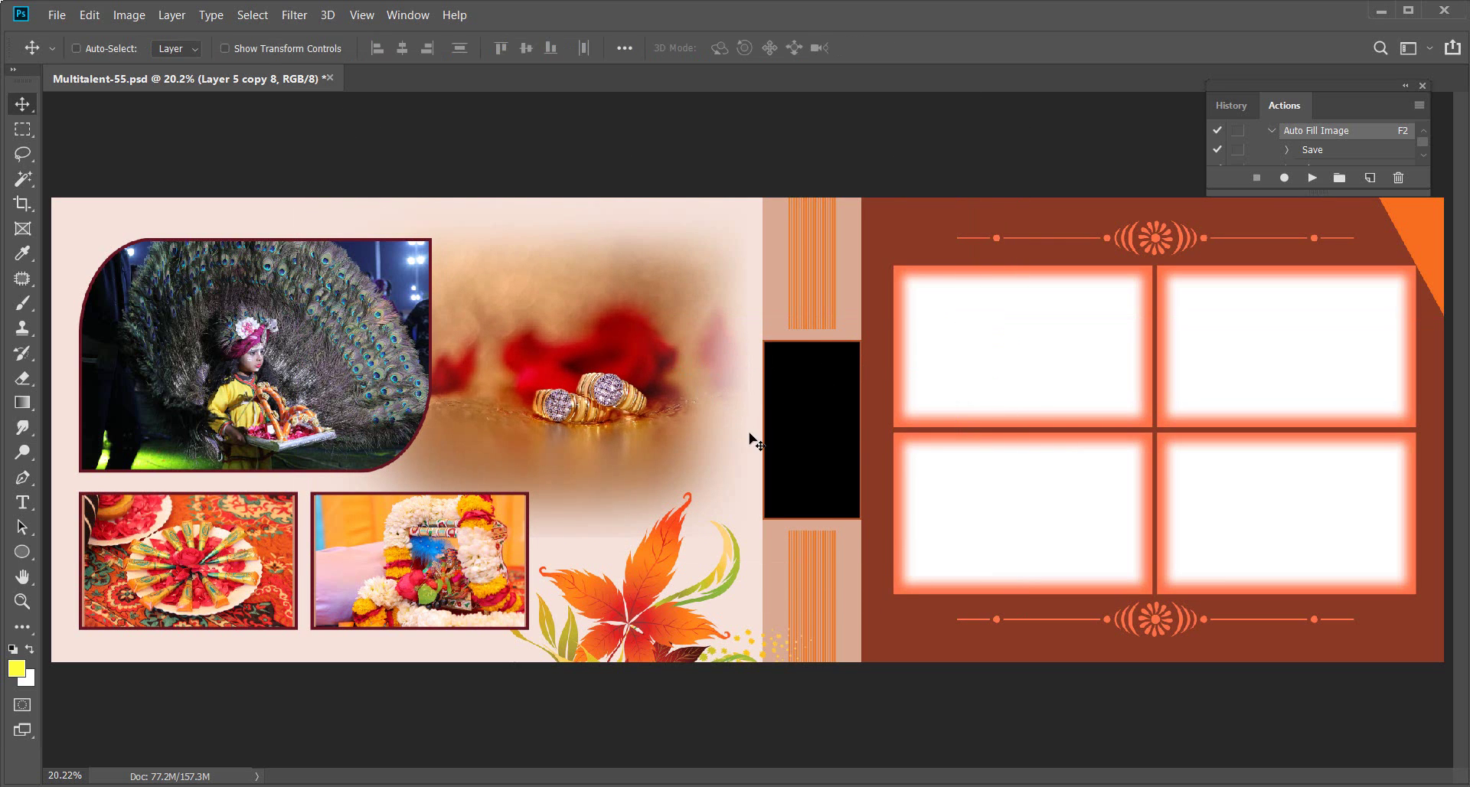
- Fit the spread on screen and select the black centre strip's layer
right_click(563, 357)
left_click(589, 372)
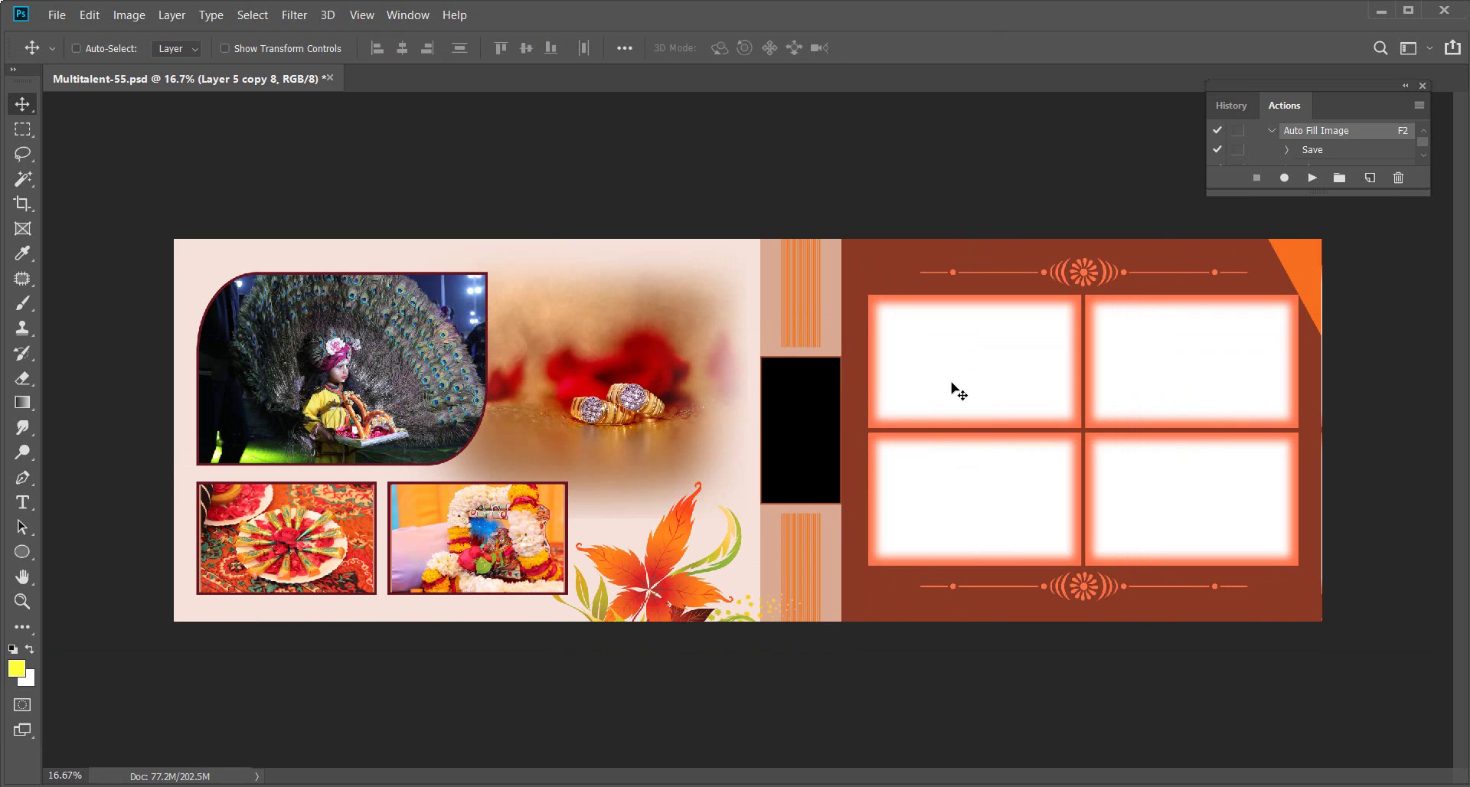
right_click(954, 389)
left_click(972, 375)
right_click(804, 429)
left_click(815, 435)
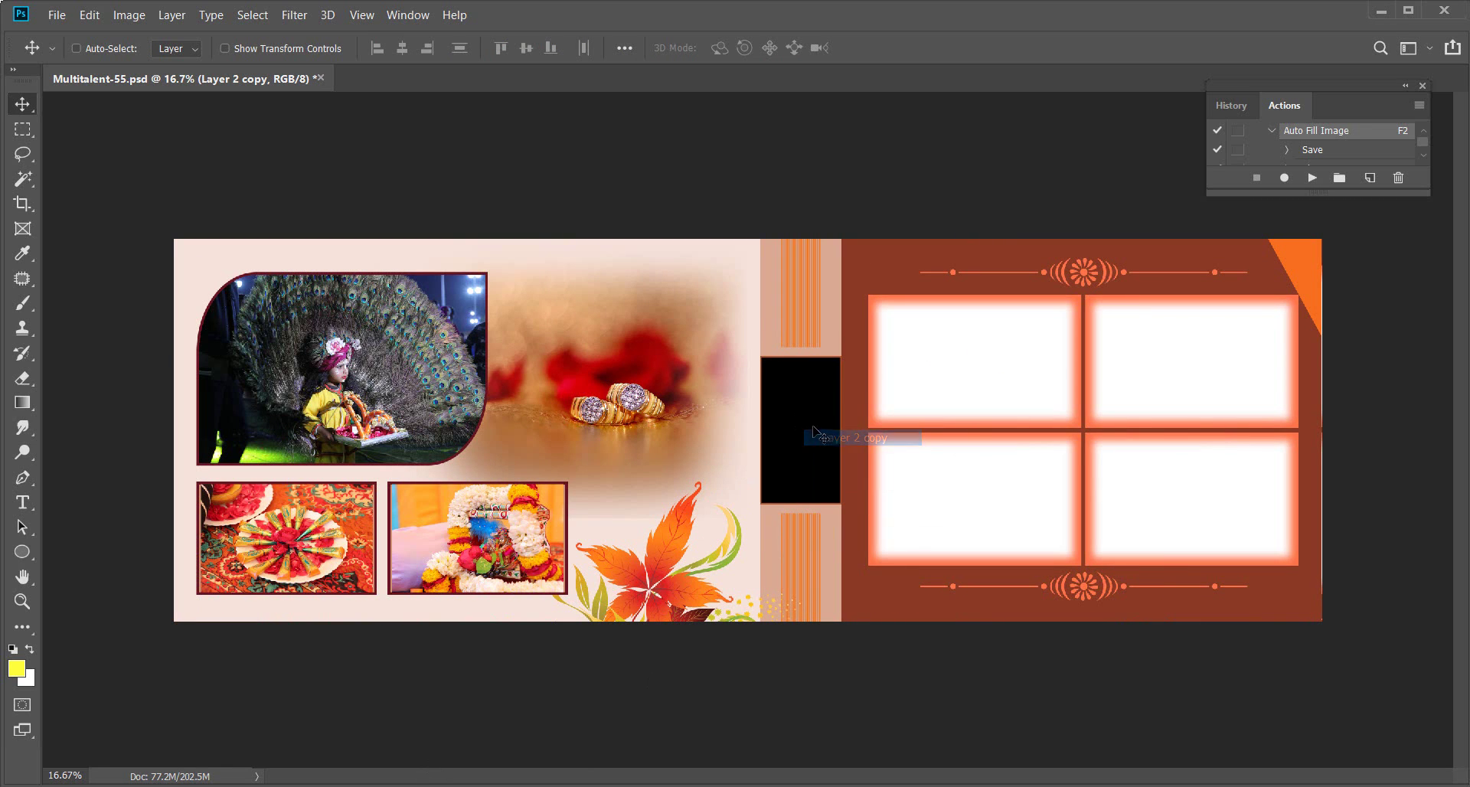
right_click(800, 411)
left_click(819, 421)
right_click(813, 413)
left_click(842, 421)
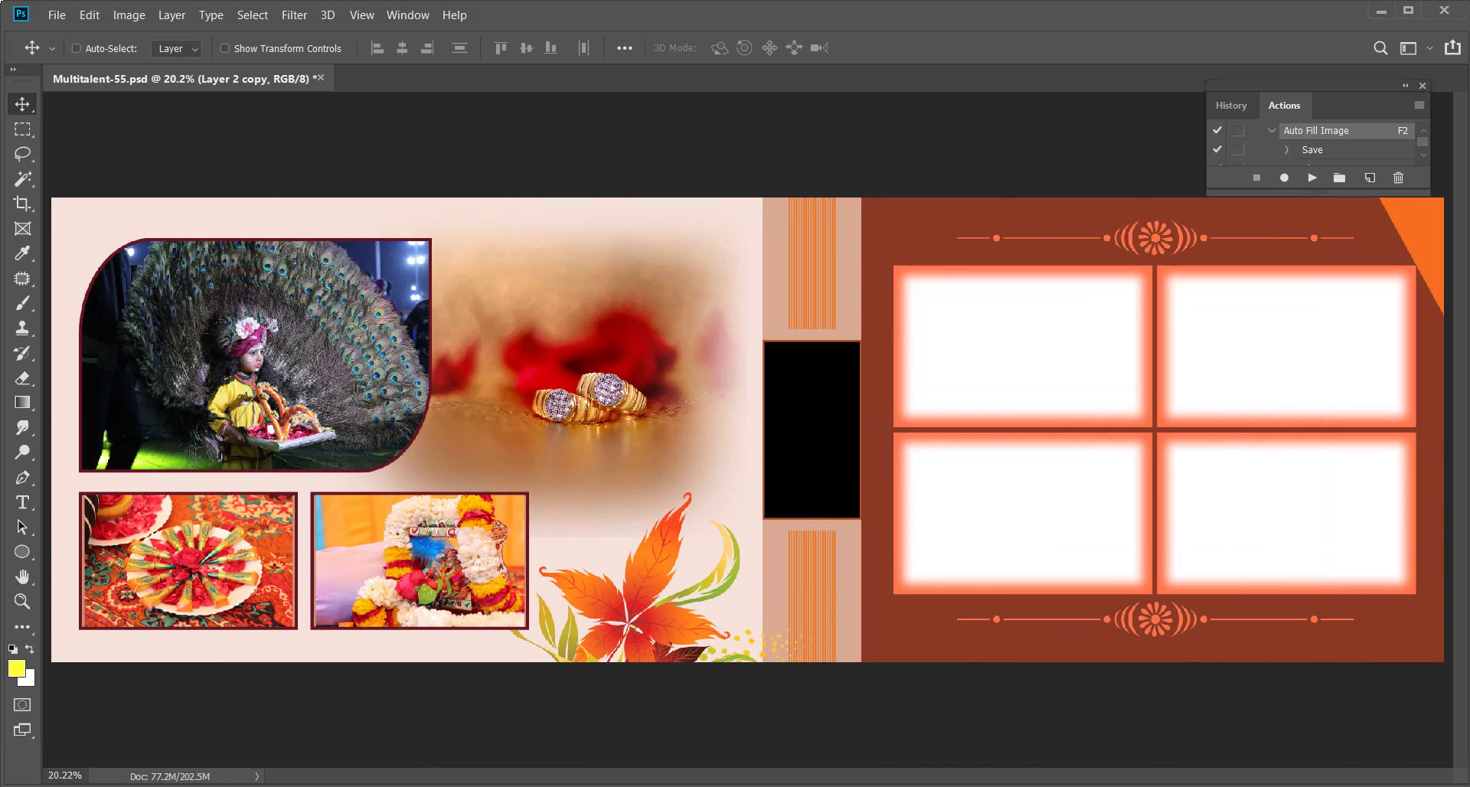
key("alt+Tab")
- Auto-fill the central black strip with peacock portrait 323A0361
scroll(582, 527, "up", 5)
scroll(582, 527, "up", 5)
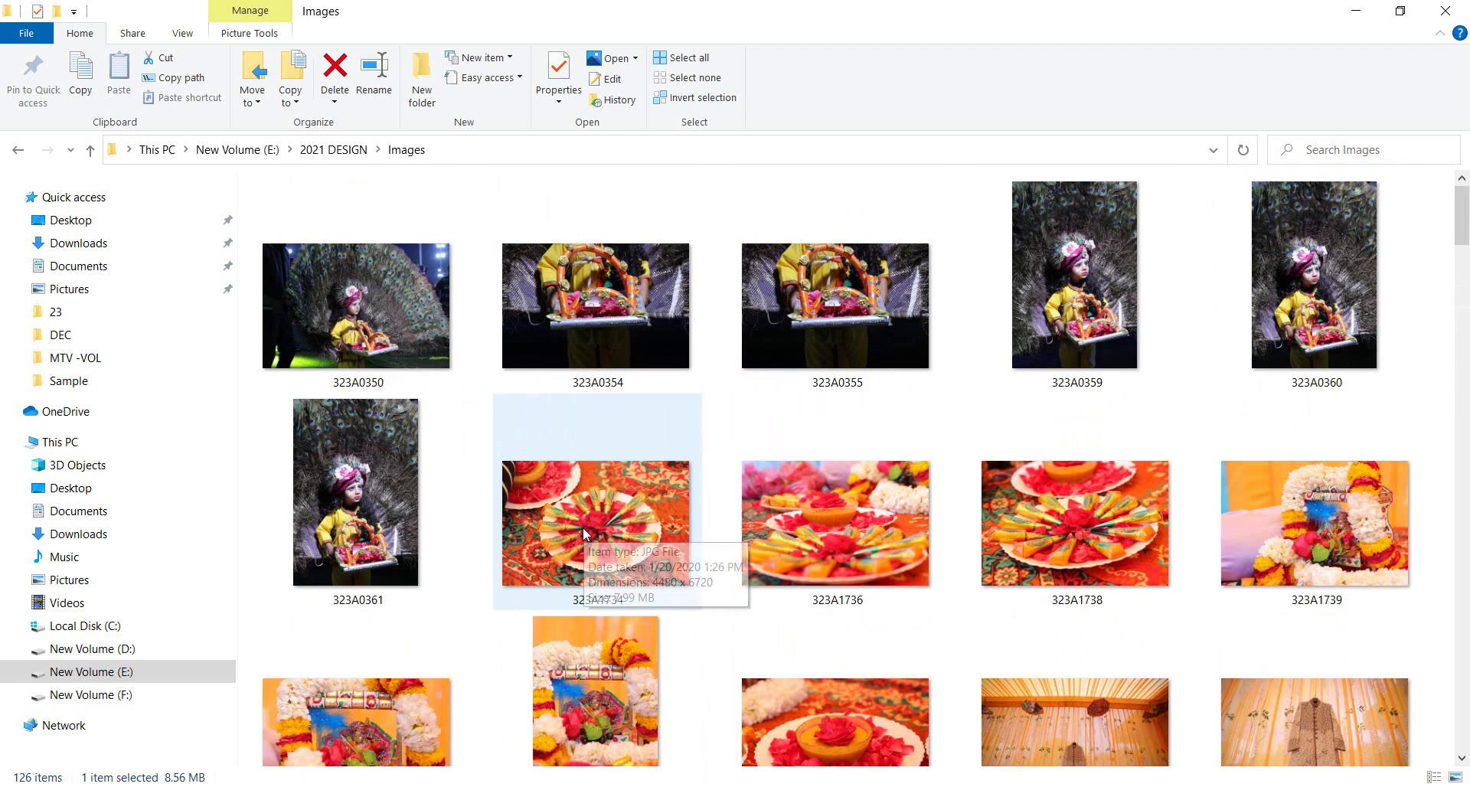
mouse_move(382, 552)
left_mouse_down()
mouse_move(567, 777)
mouse_move(638, 381)
left_mouse_up()
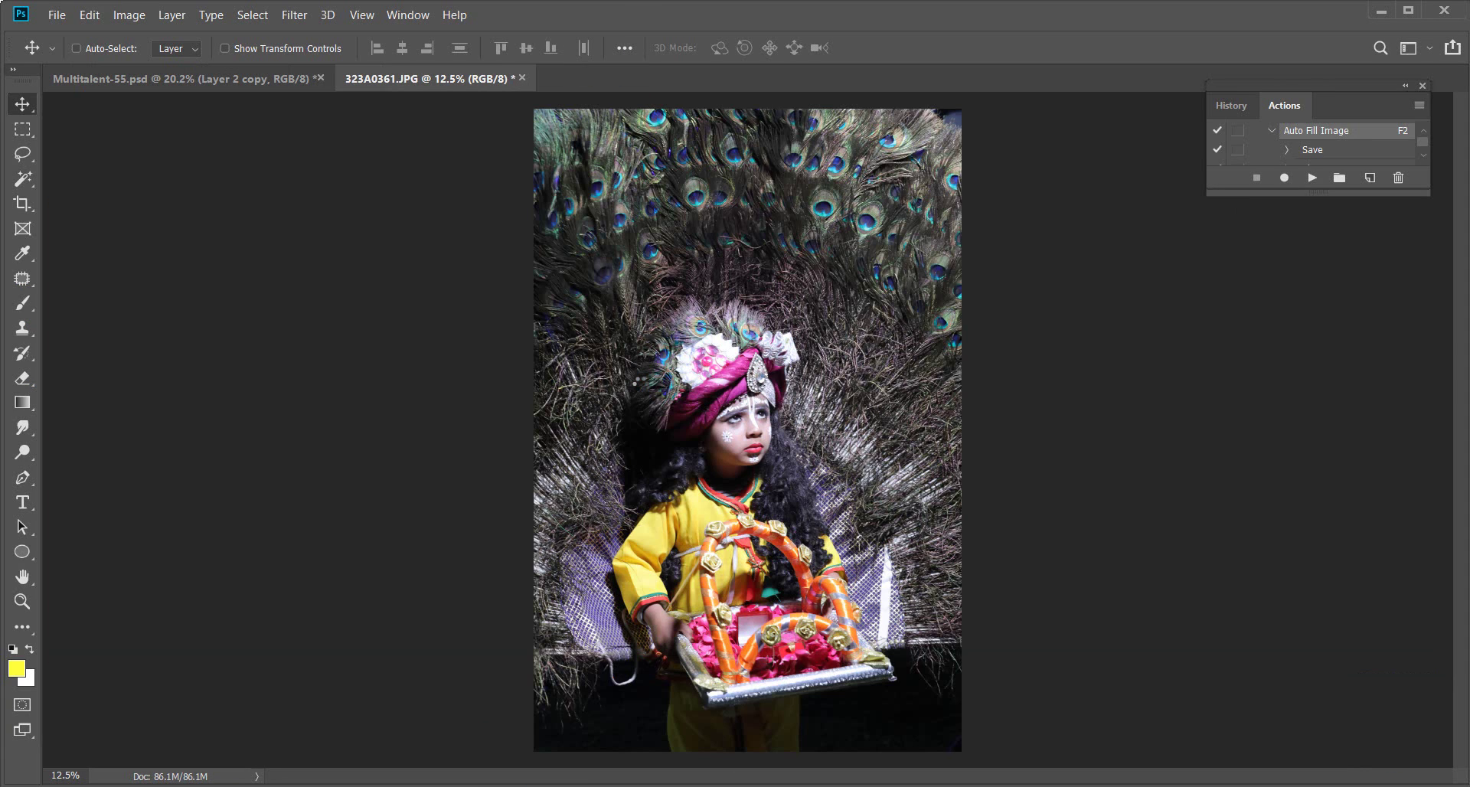
key("F2")
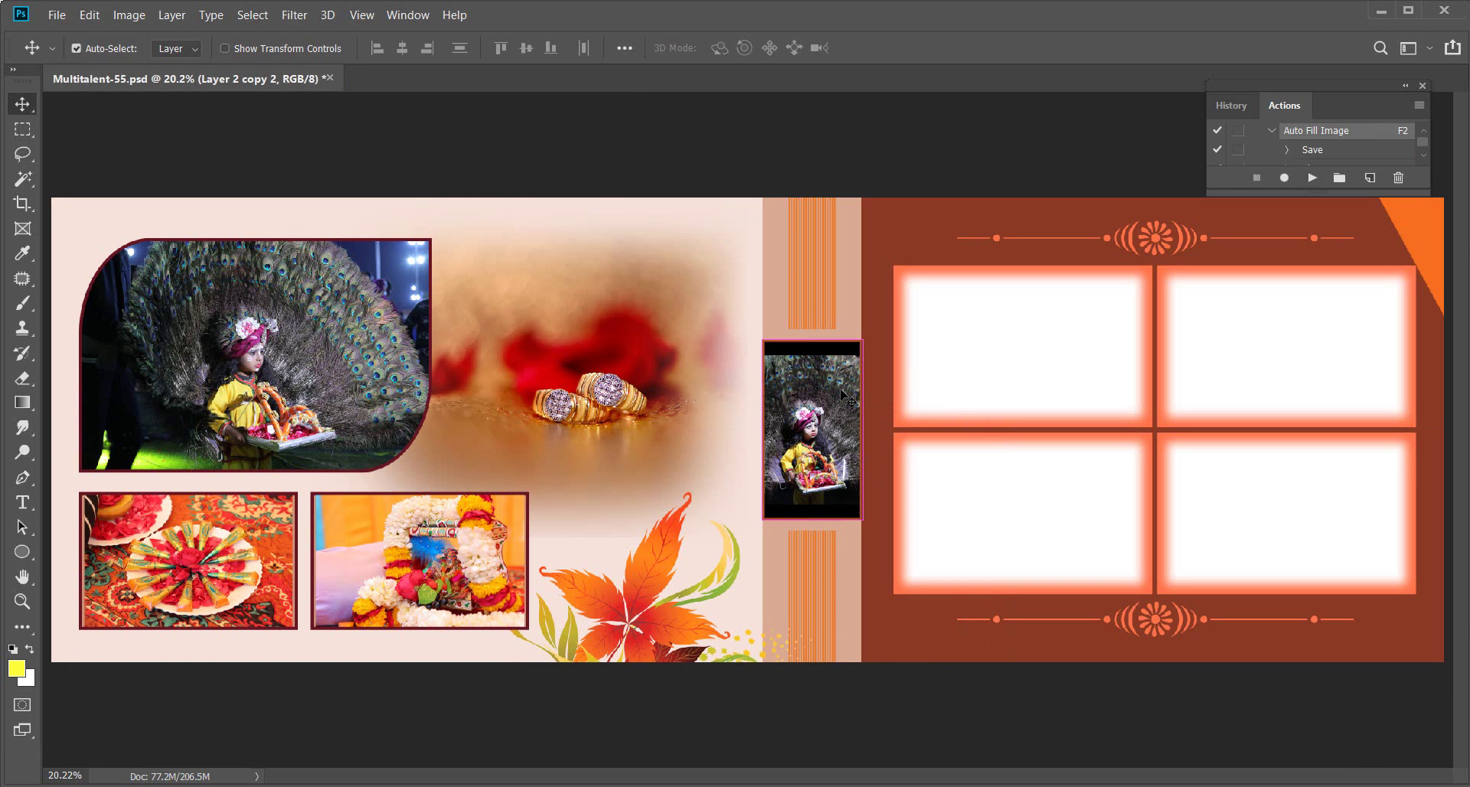
- Scale the peacock portrait to 137.44% to match the strip's height and centre it
key("ctrl+t")
left_click_drag(816, 325, 815, 285)
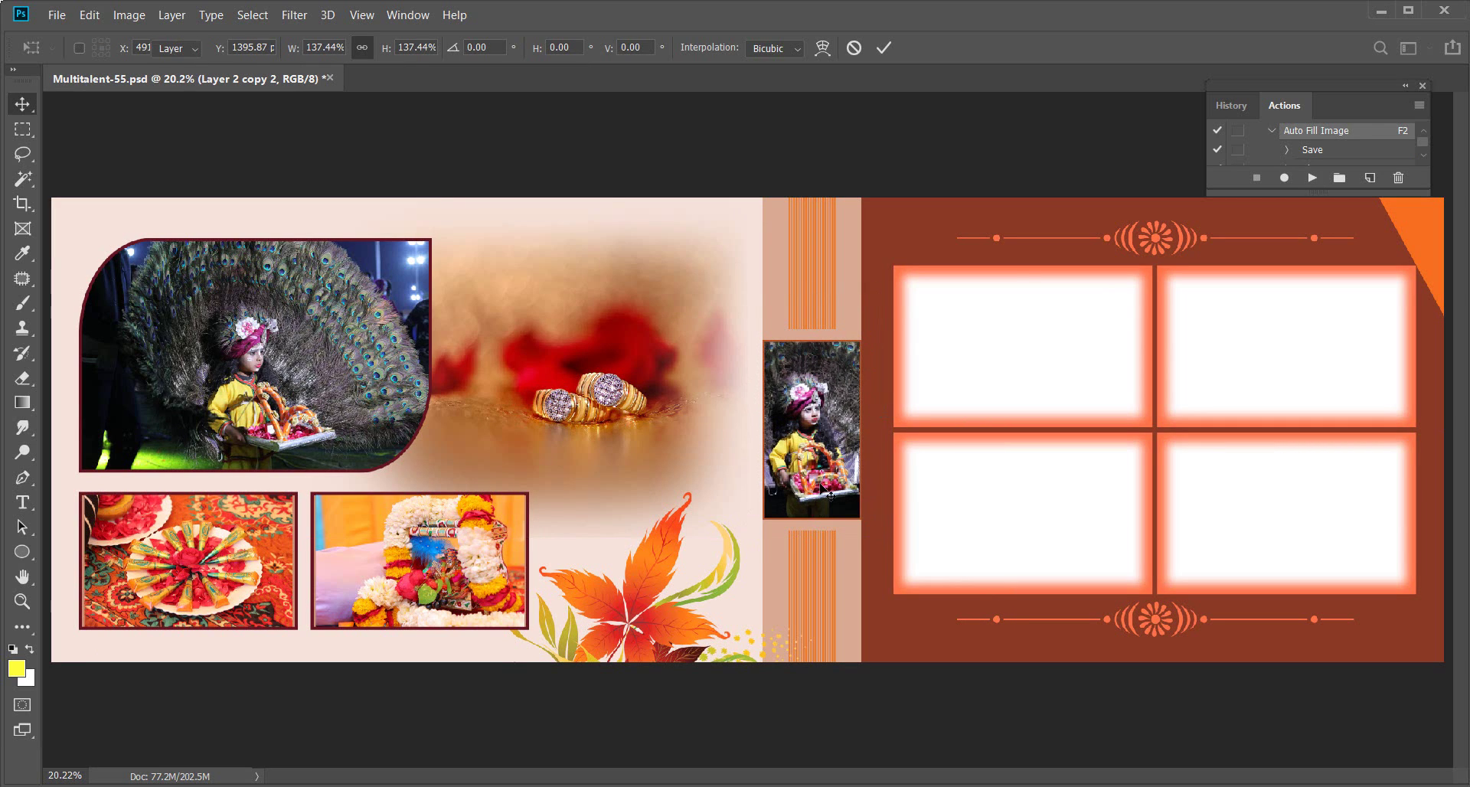
key("Return")
left_click_drag(822, 490, 825, 489)
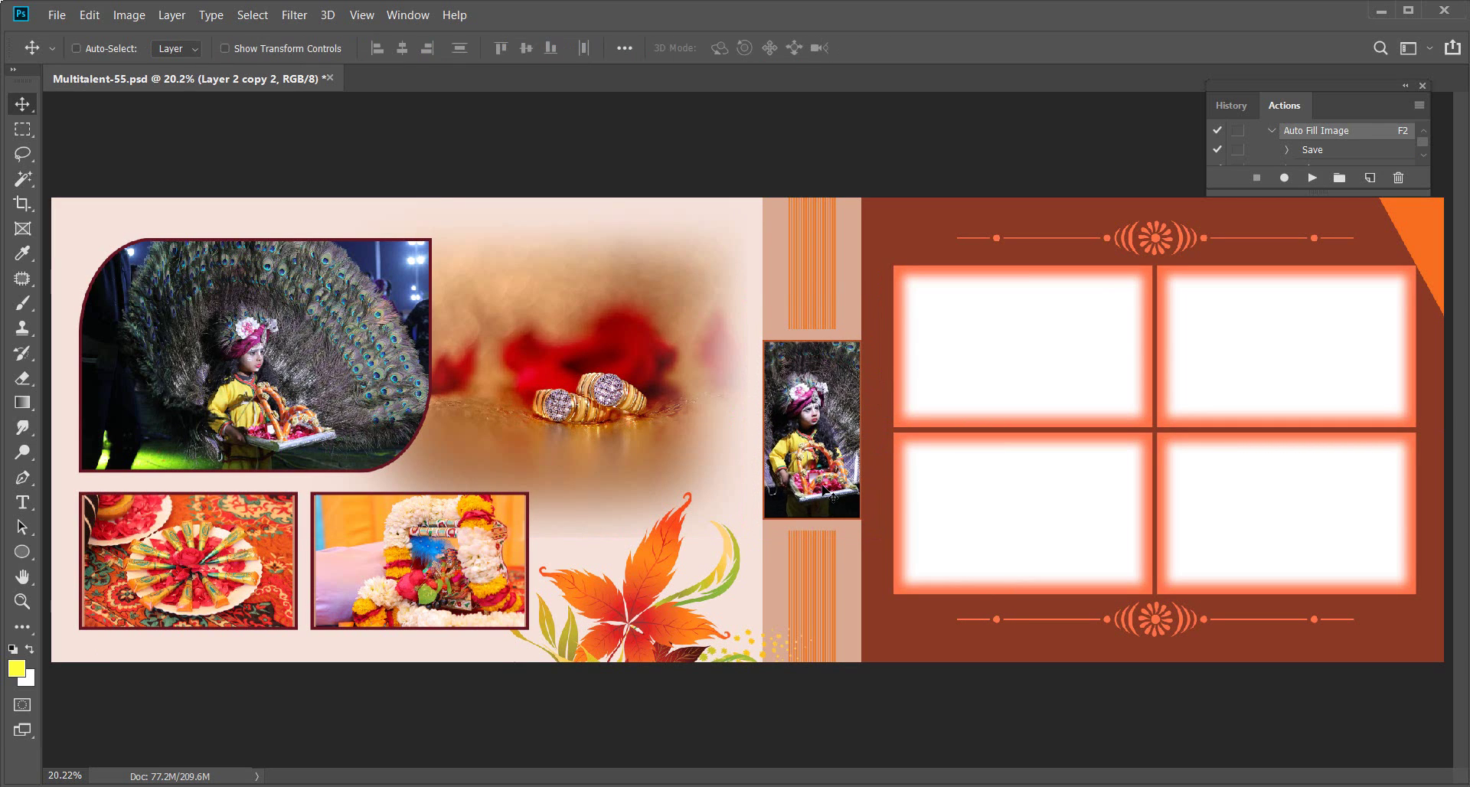
right_click(974, 318)
left_click(1008, 323)
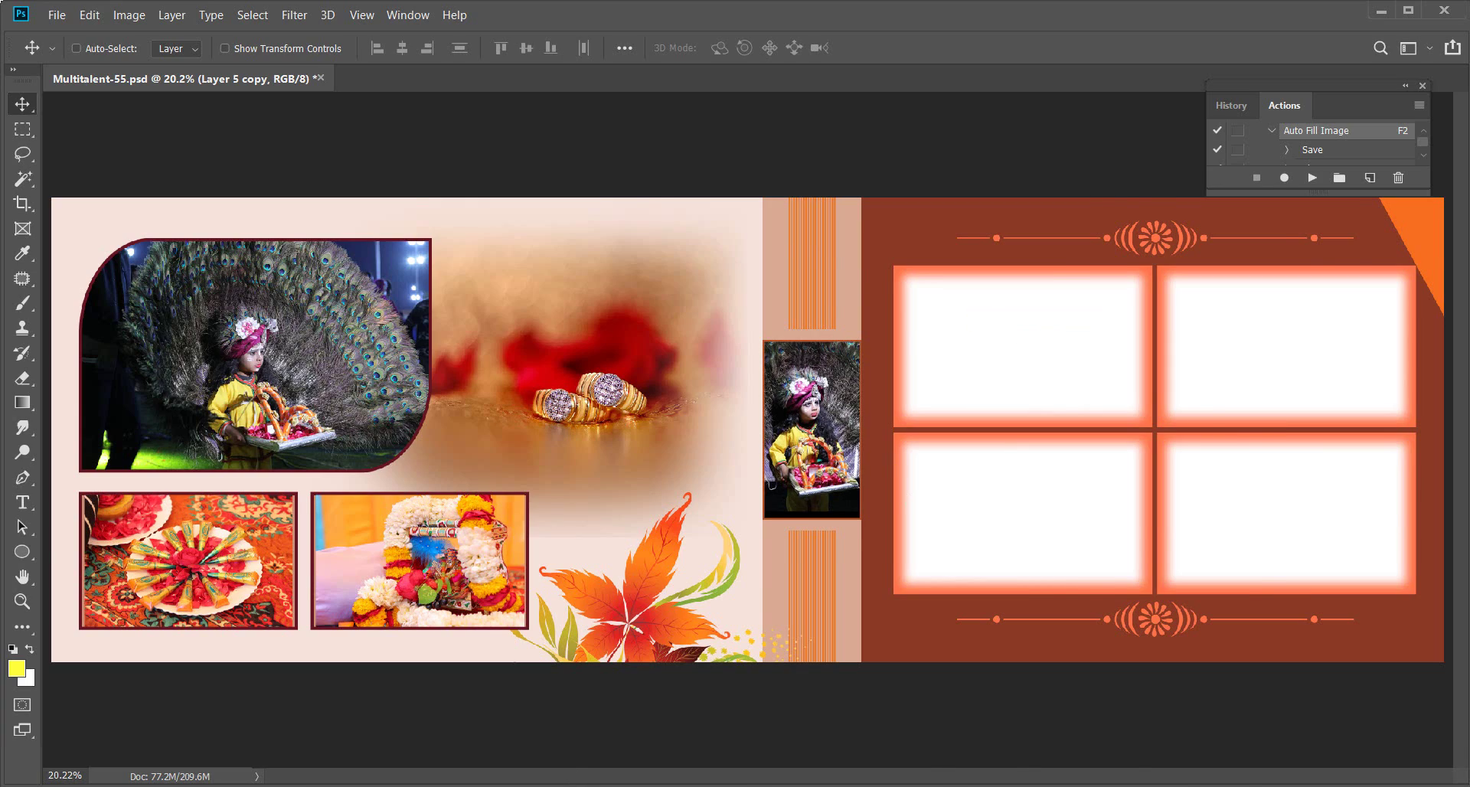
- Auto-fill the right page's top-left frame with the bride-groom-hands photo
key("alt+Tab")
left_click(686, 534)
scroll(688, 538, "down", 5)
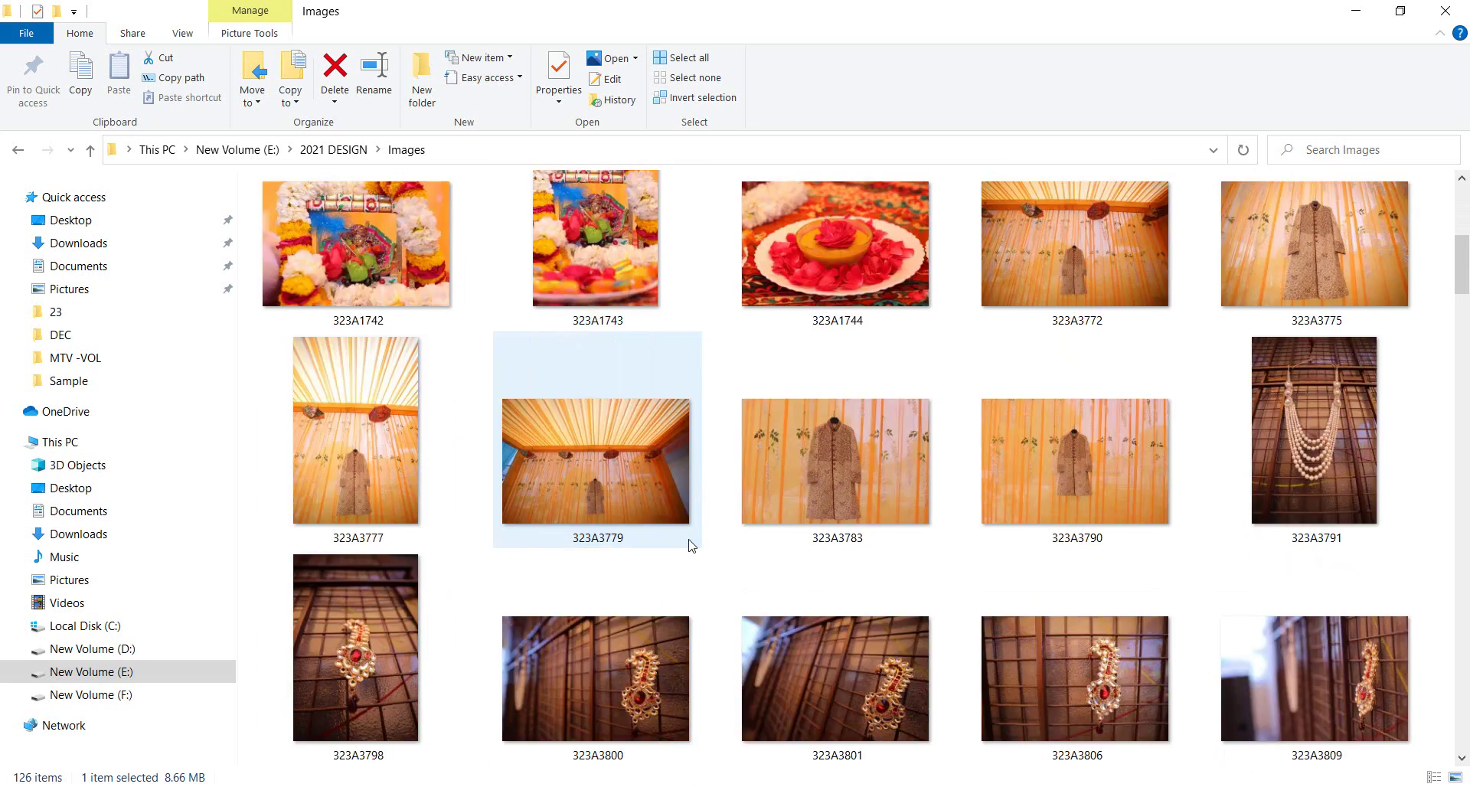
scroll(689, 541, "down", 10)
scroll(689, 540, "down", 6)
scroll(689, 540, "up", 10)
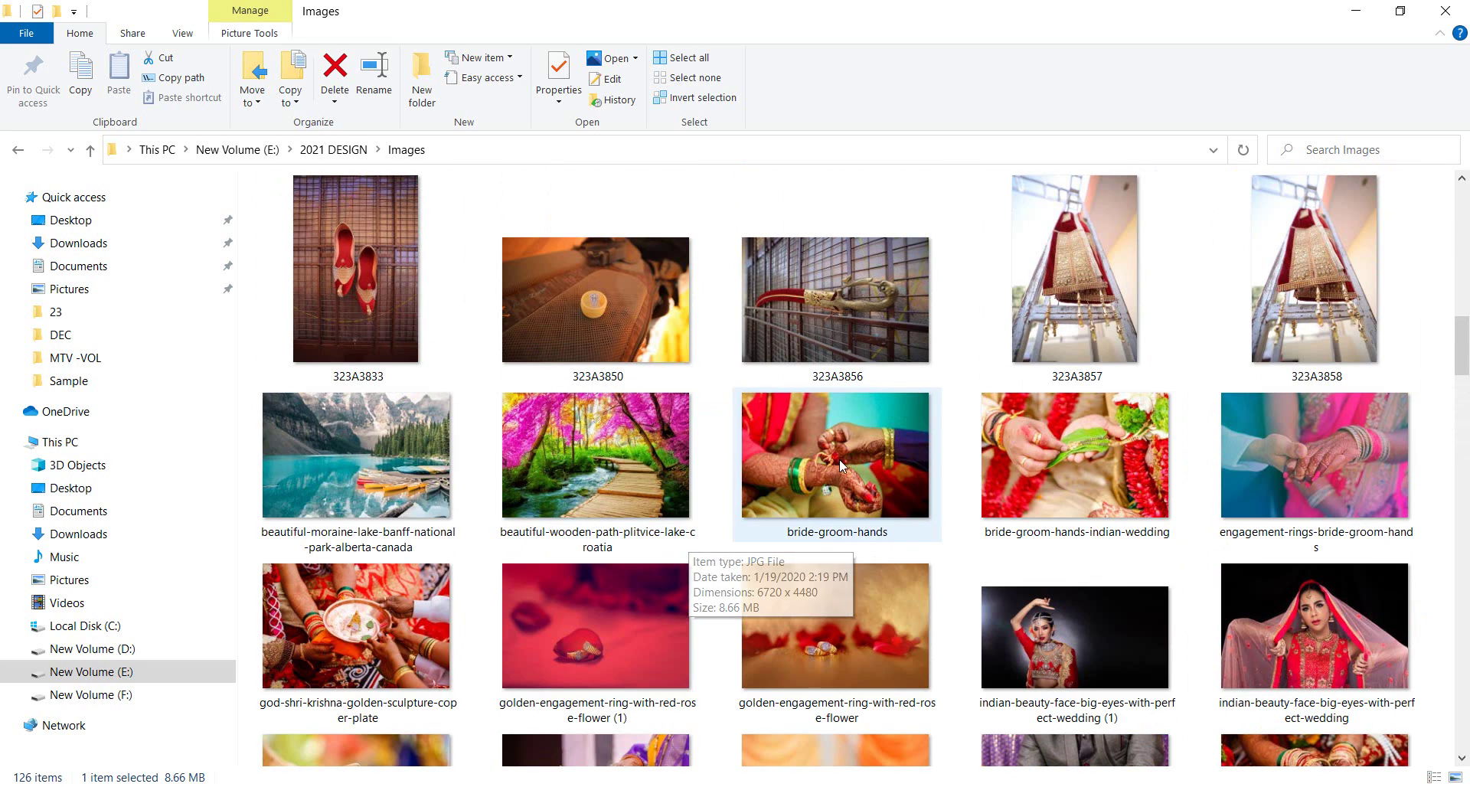
mouse_move(839, 458)
left_mouse_down()
mouse_move(726, 176)
mouse_move(631, 72)
left_mouse_up()
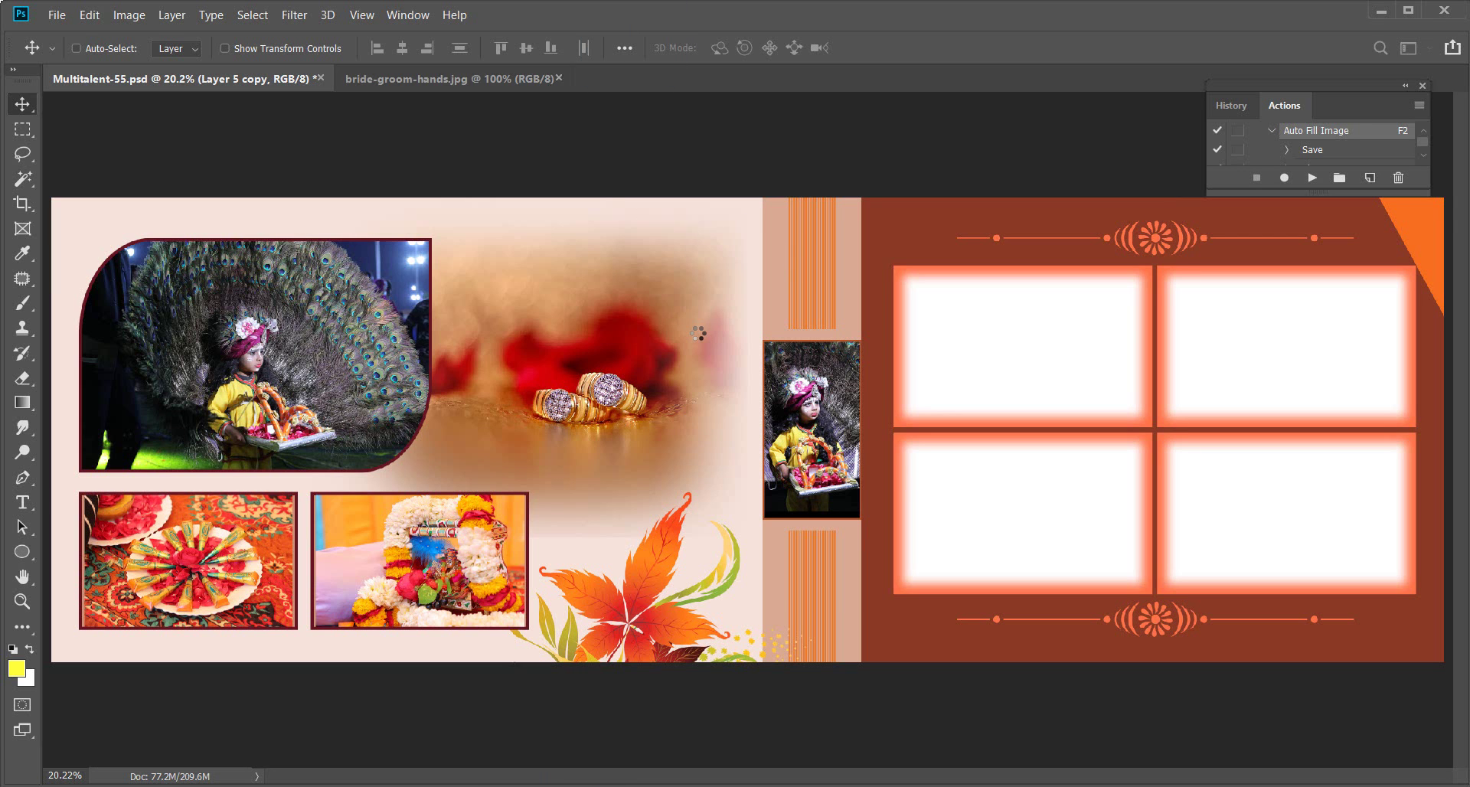
key("F2")
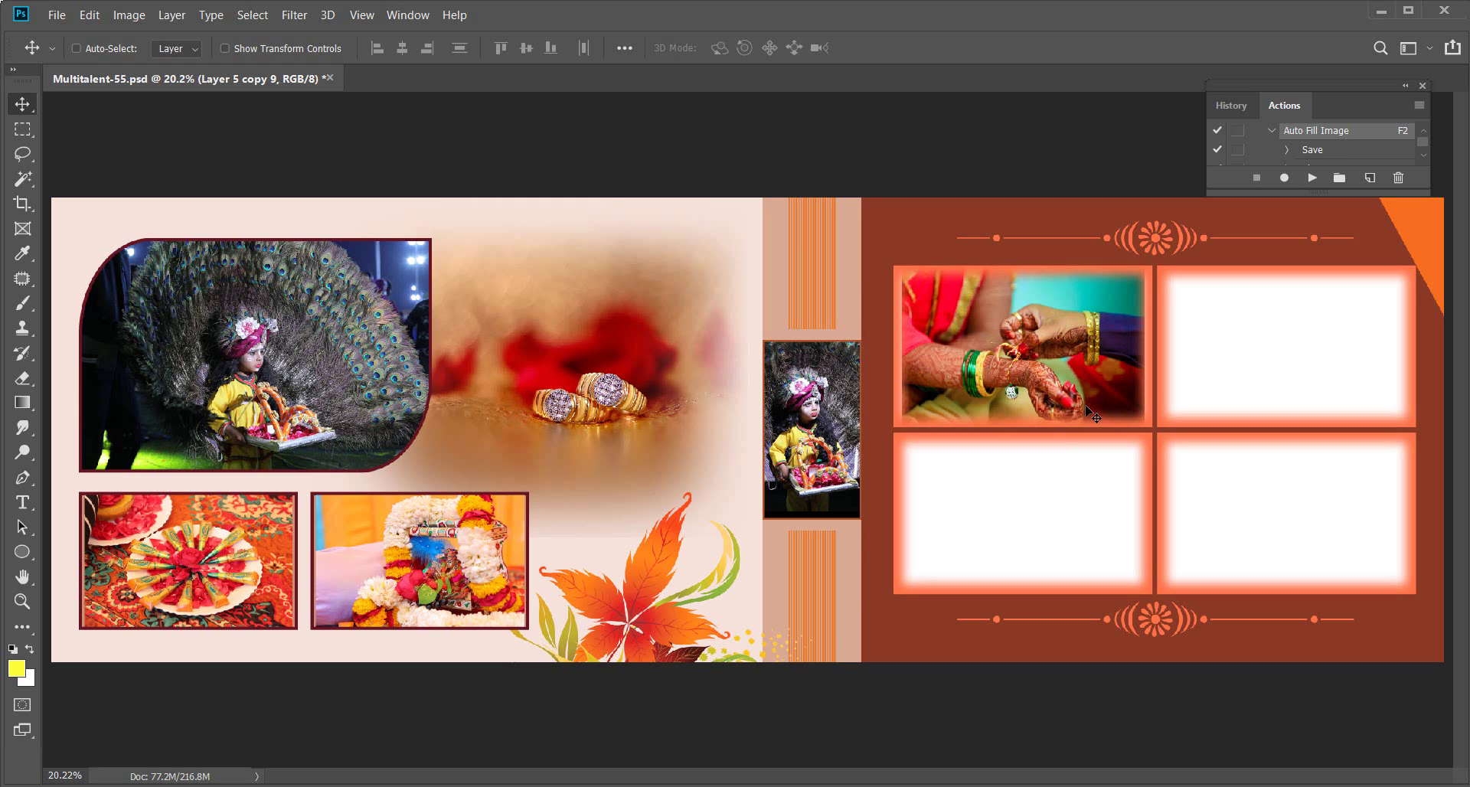
- Resize the hands photo to about 145%, raise it in its frame, and fit the spread on screen
key("ctrl+t")
left_click_drag(1026, 430, 1046, 539)
left_click_drag(1030, 383, 1030, 325)
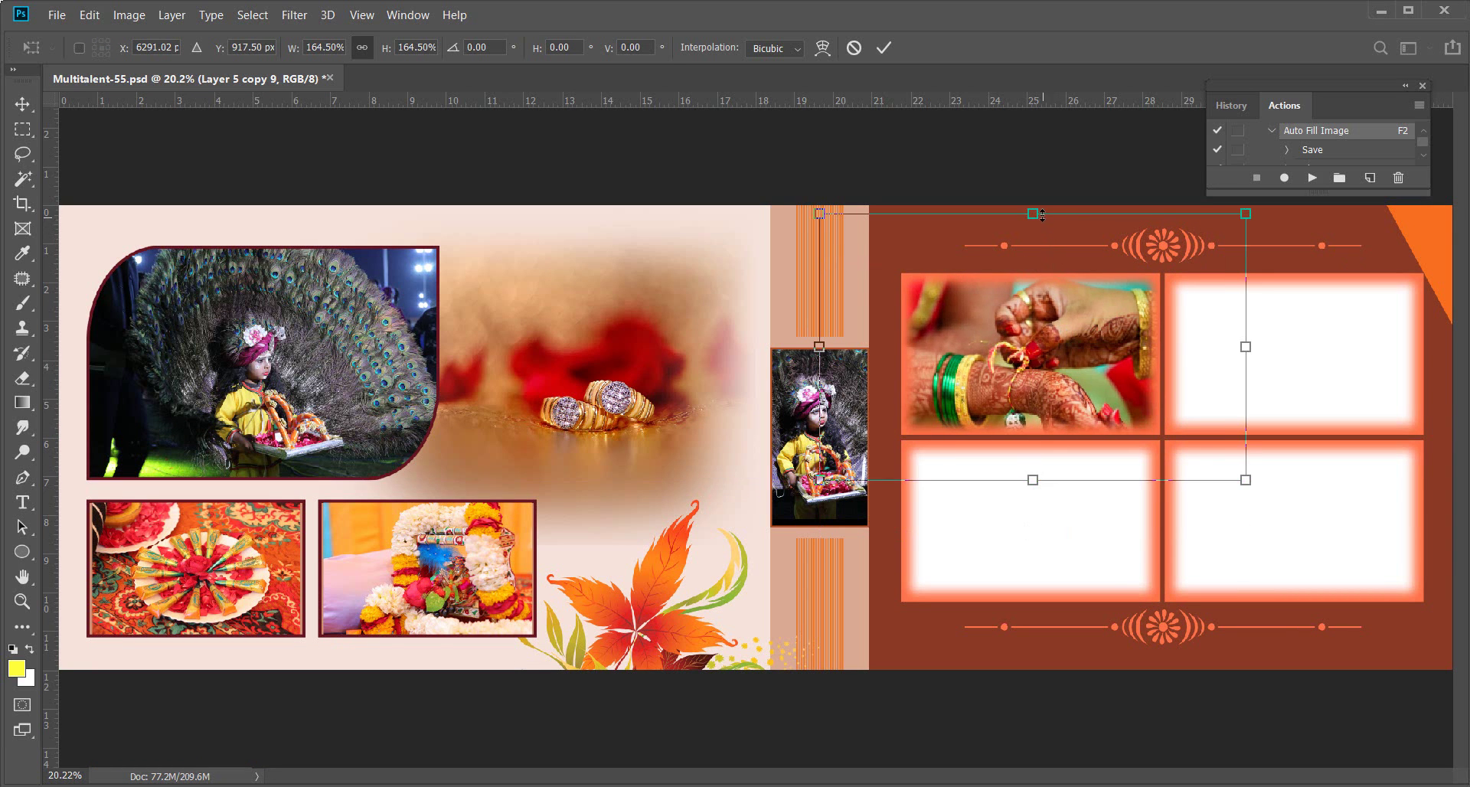
left_click_drag(1042, 215, 1034, 228)
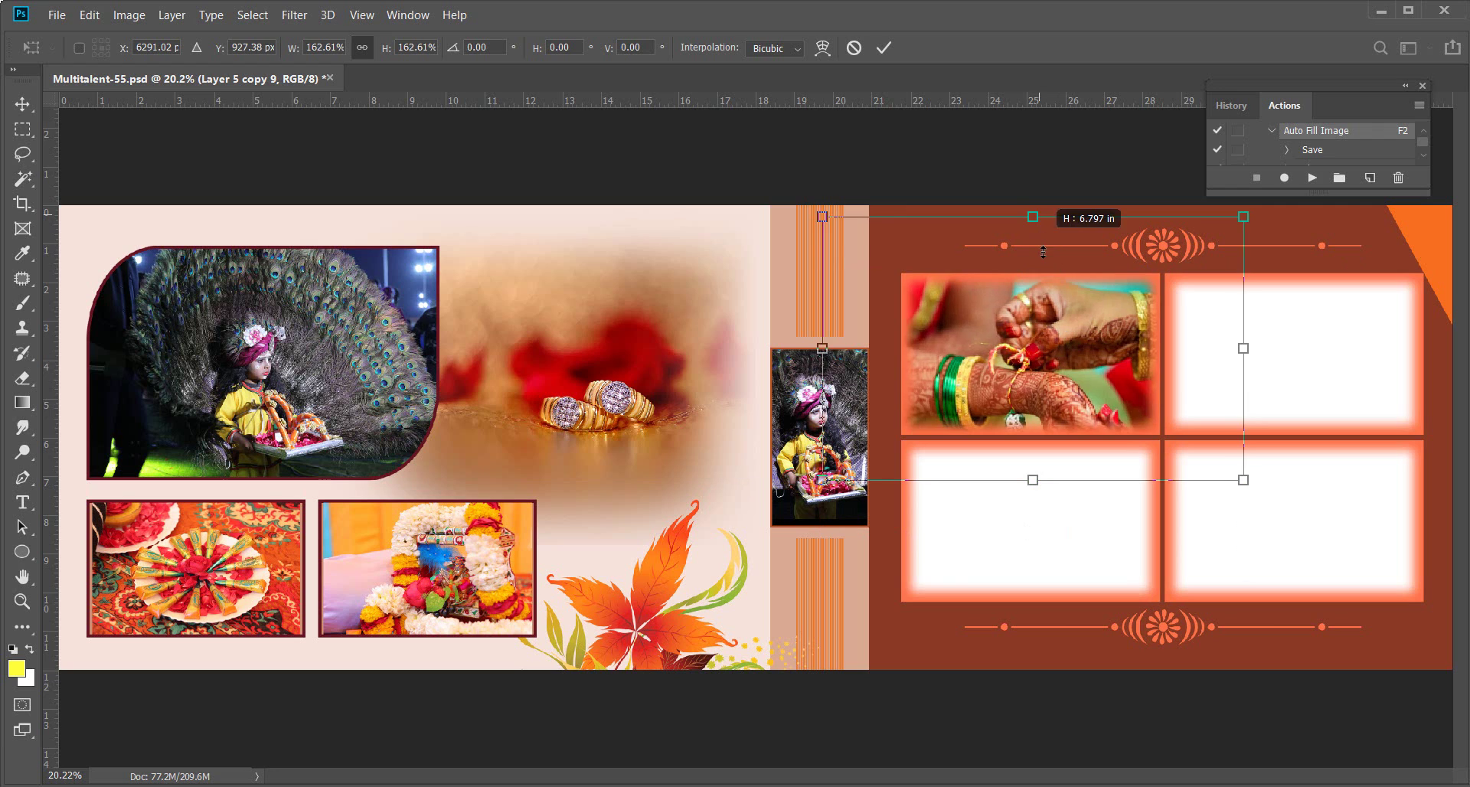
key("Return")
right_click(1042, 358)
left_click(1073, 369)
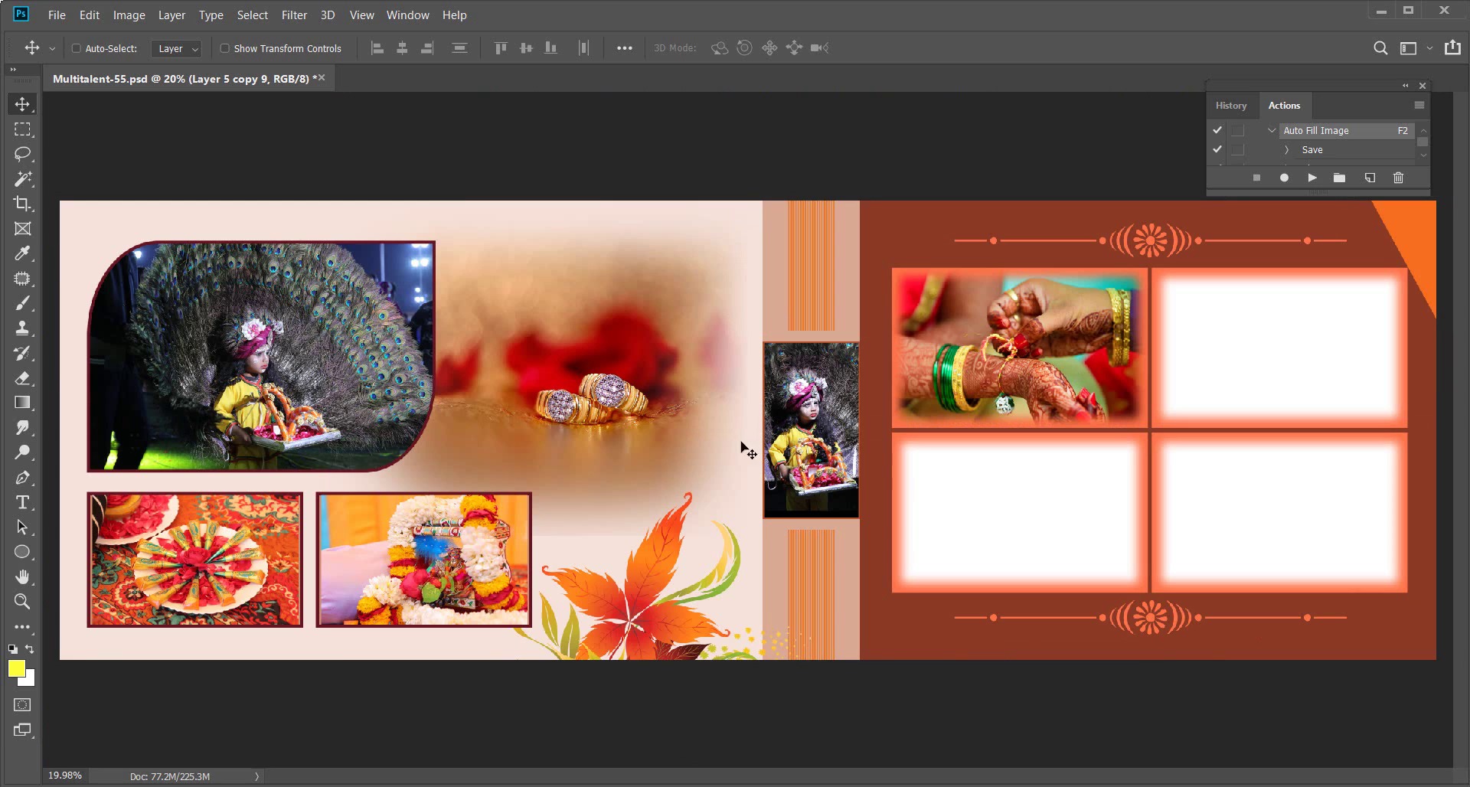
right_click(672, 358)
left_click(712, 371)
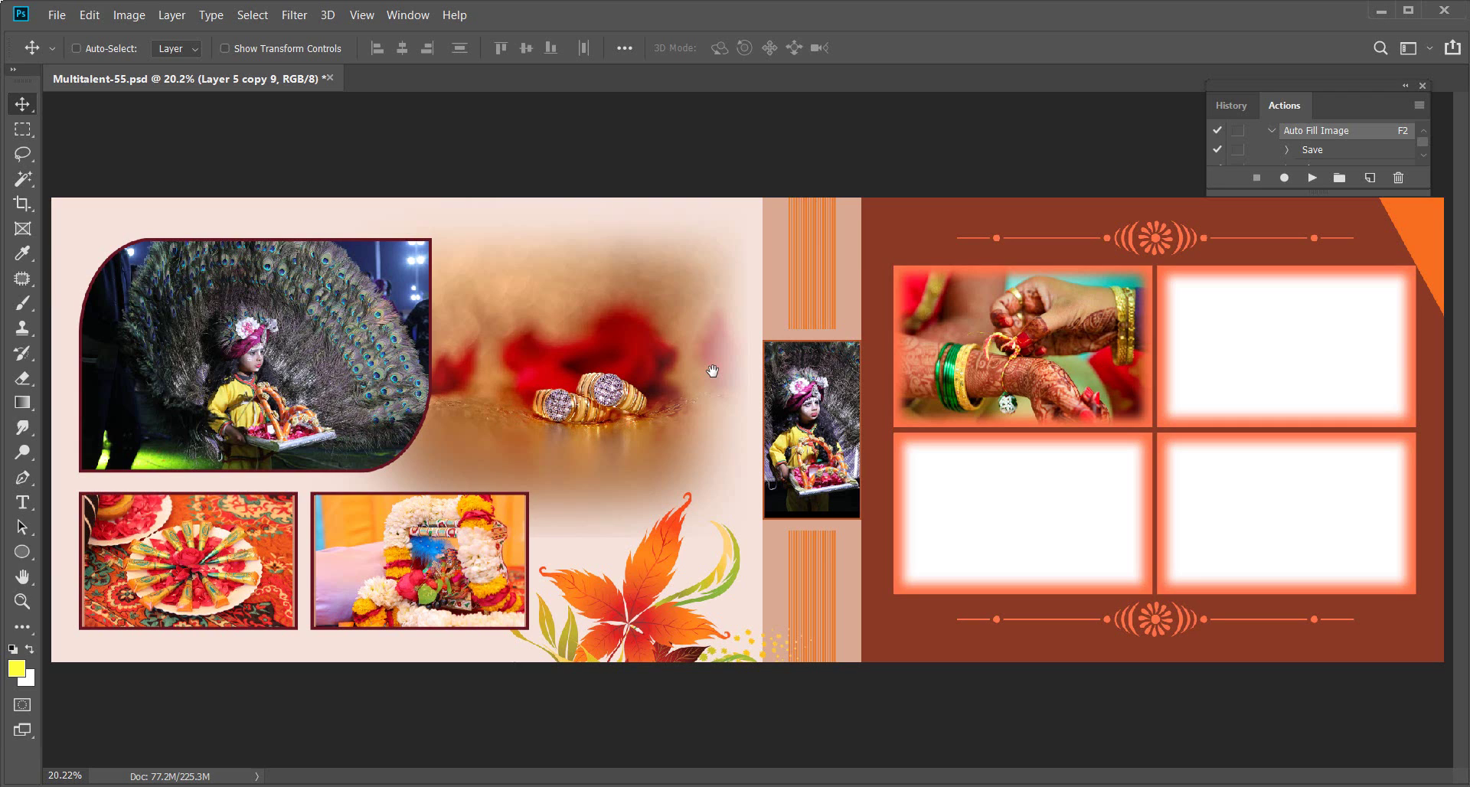
right_click(1261, 514)
- Select the bottom-right white frame's layer
left_click(1276, 526)
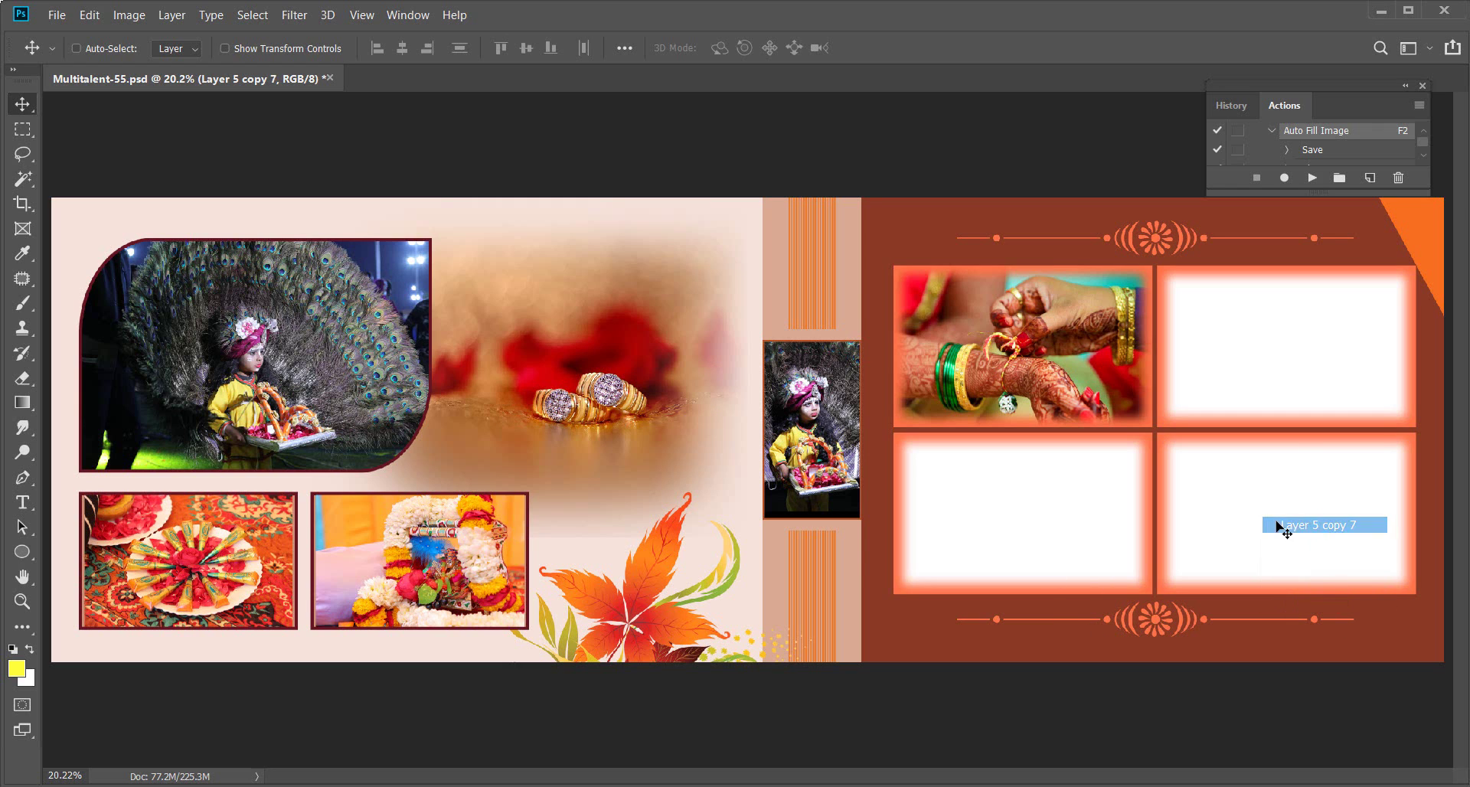
right_click(1239, 483)
left_click(1282, 507)
right_click(1269, 479)
left_click(1277, 488)
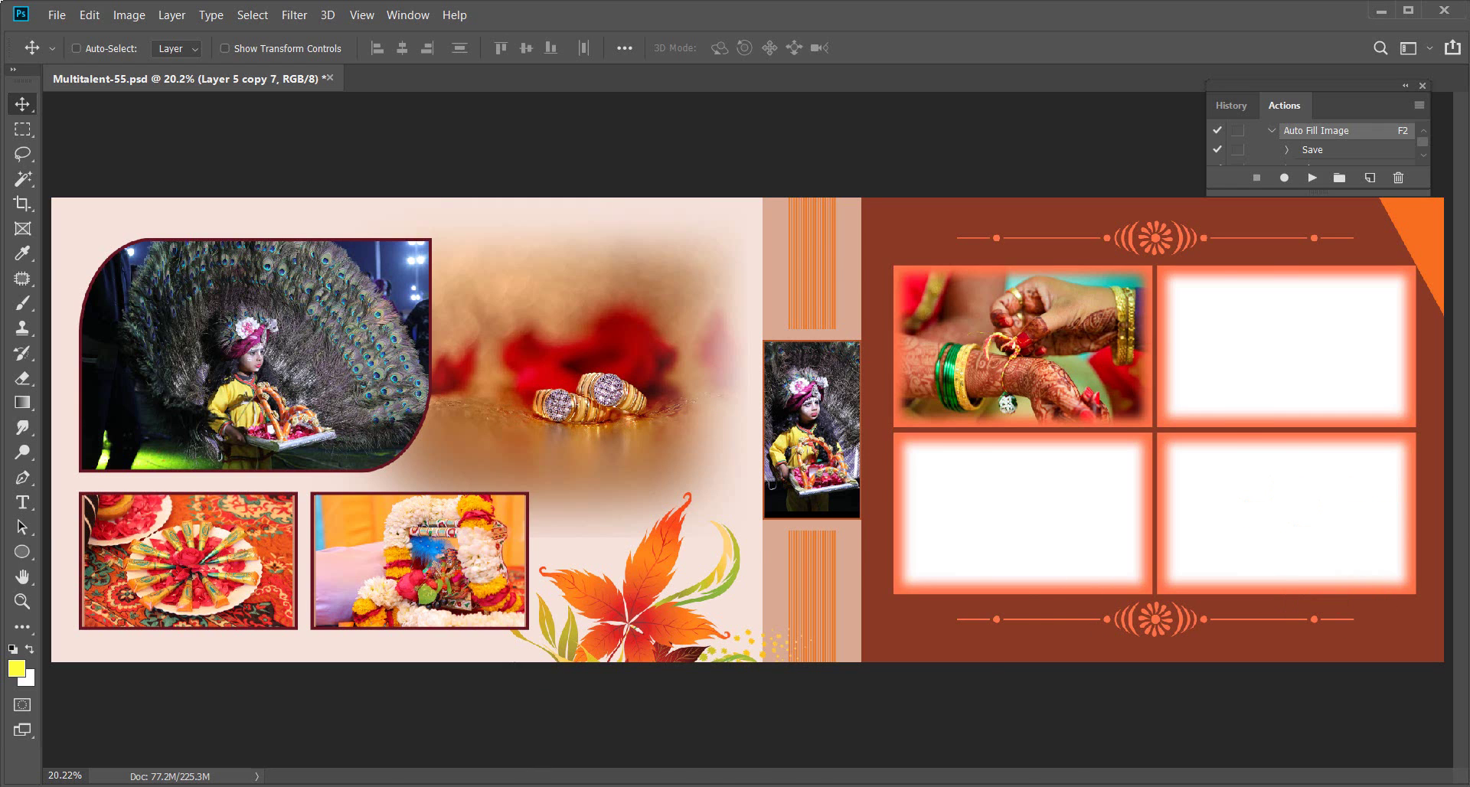
key("alt+Tab")
- Auto-fill the frame with the red-outfit dancer photo and shift it up and right
left_click(1100, 493)
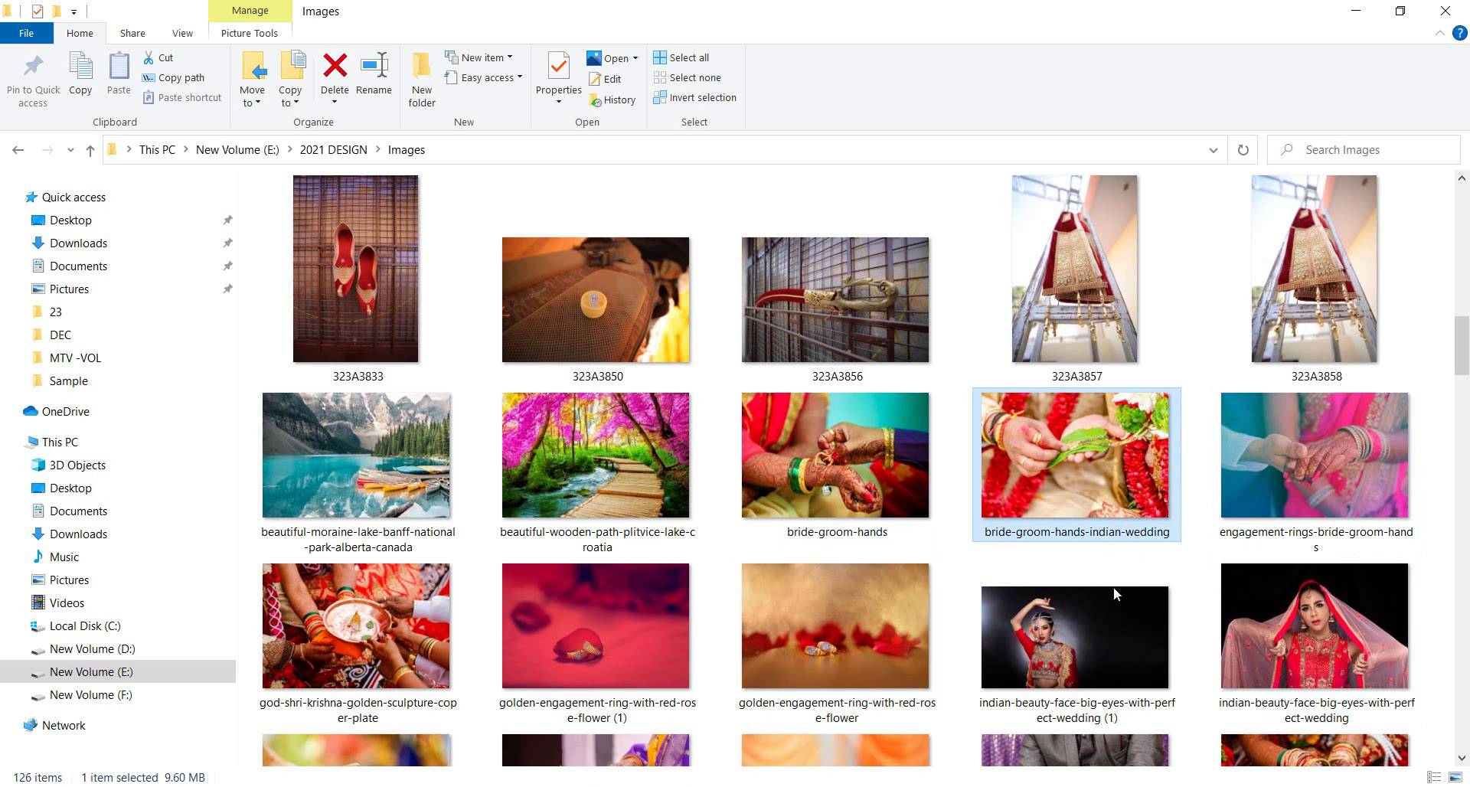
left_click_drag(1113, 586, 539, 773)
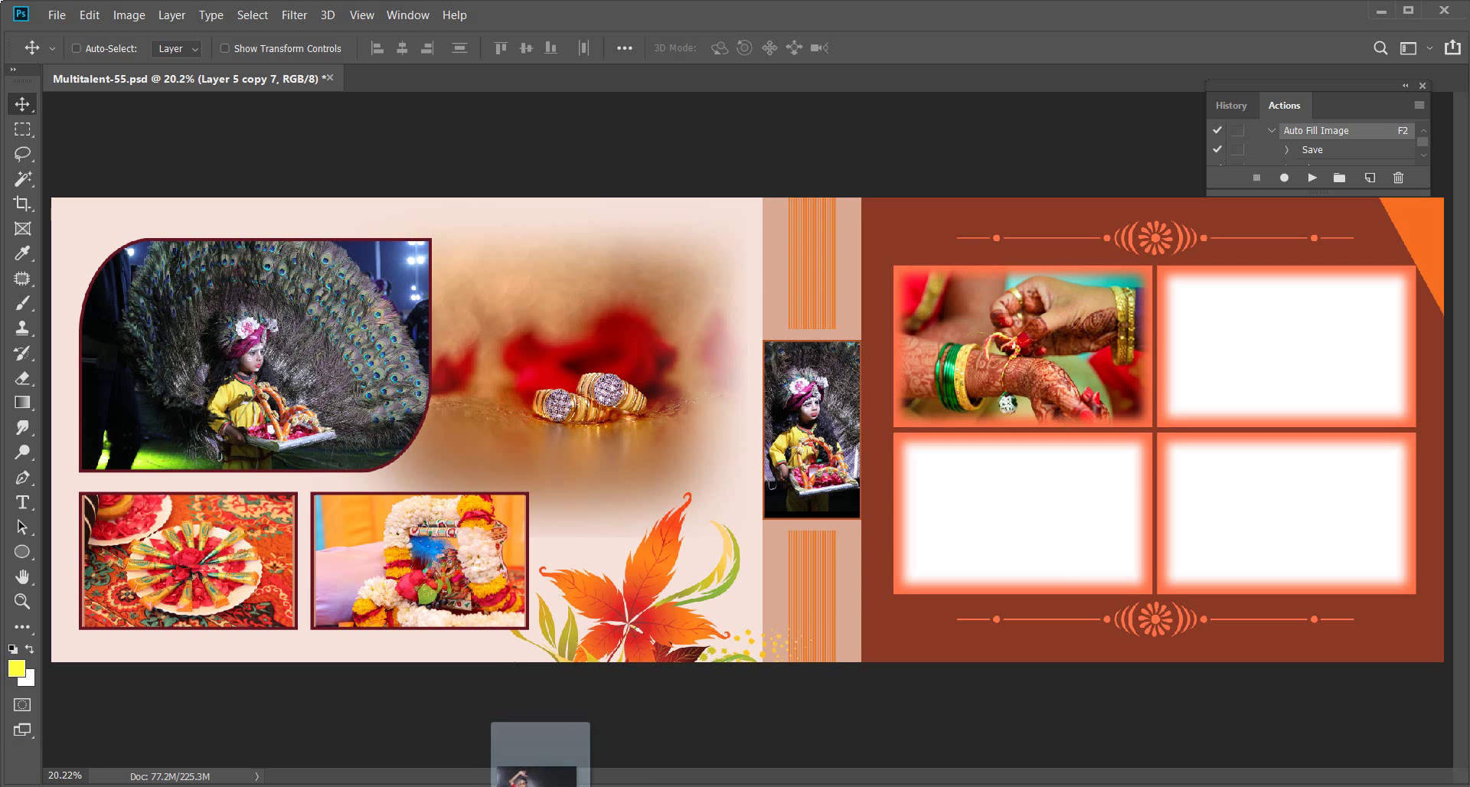
left_click_drag(539, 773, 1256, 514)
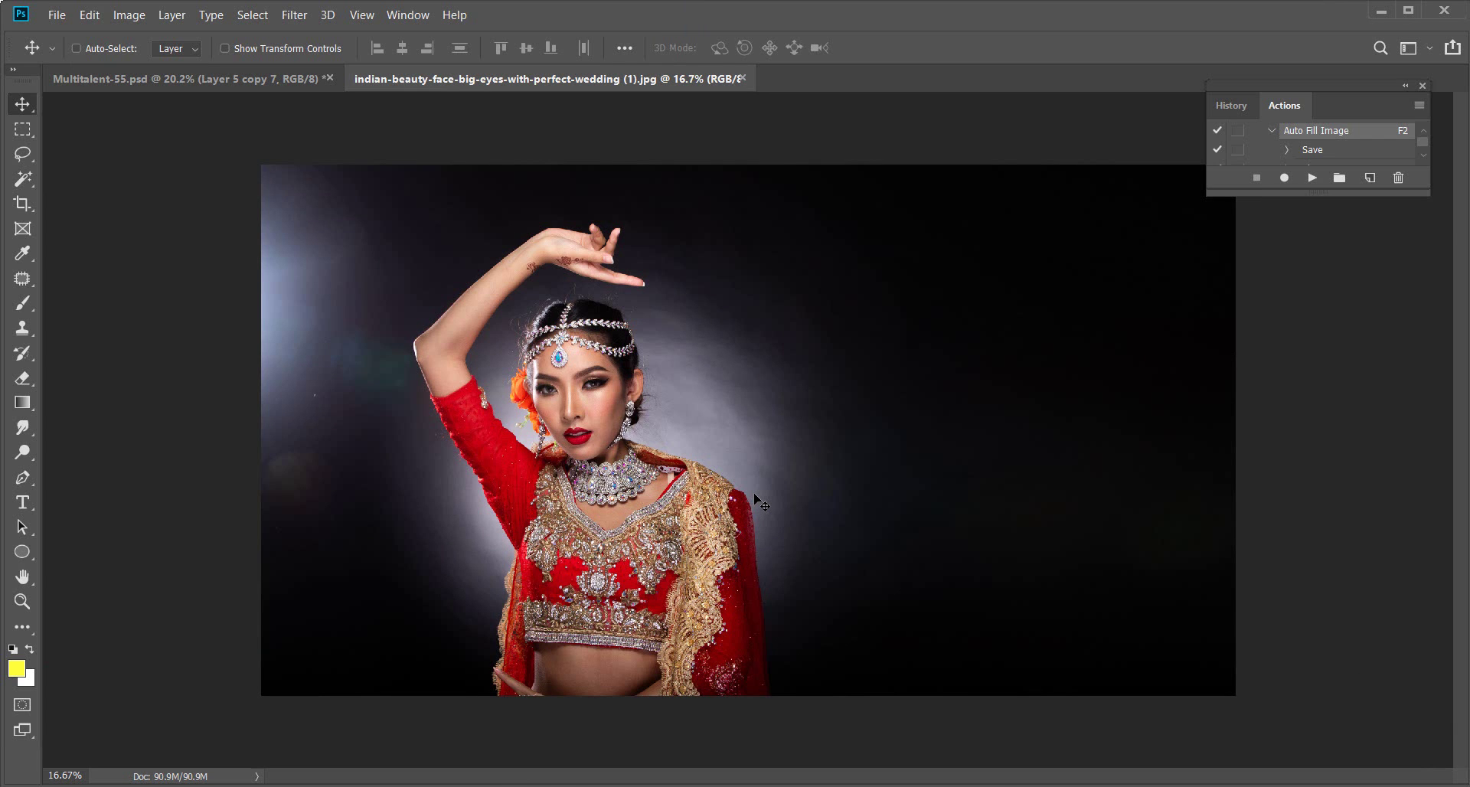
key("F2")
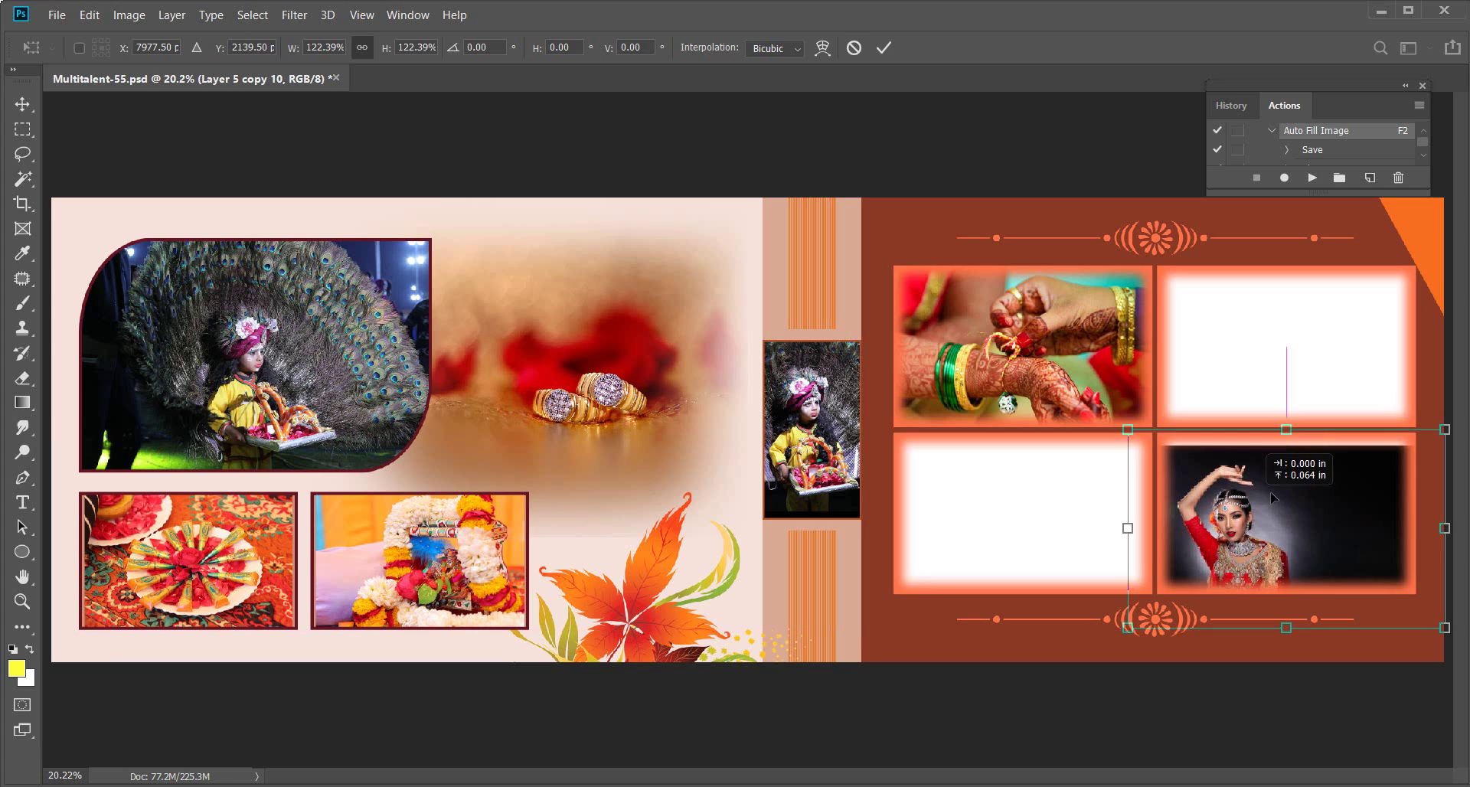
left_click_drag(1298, 625, 1275, 494)
key("Return")
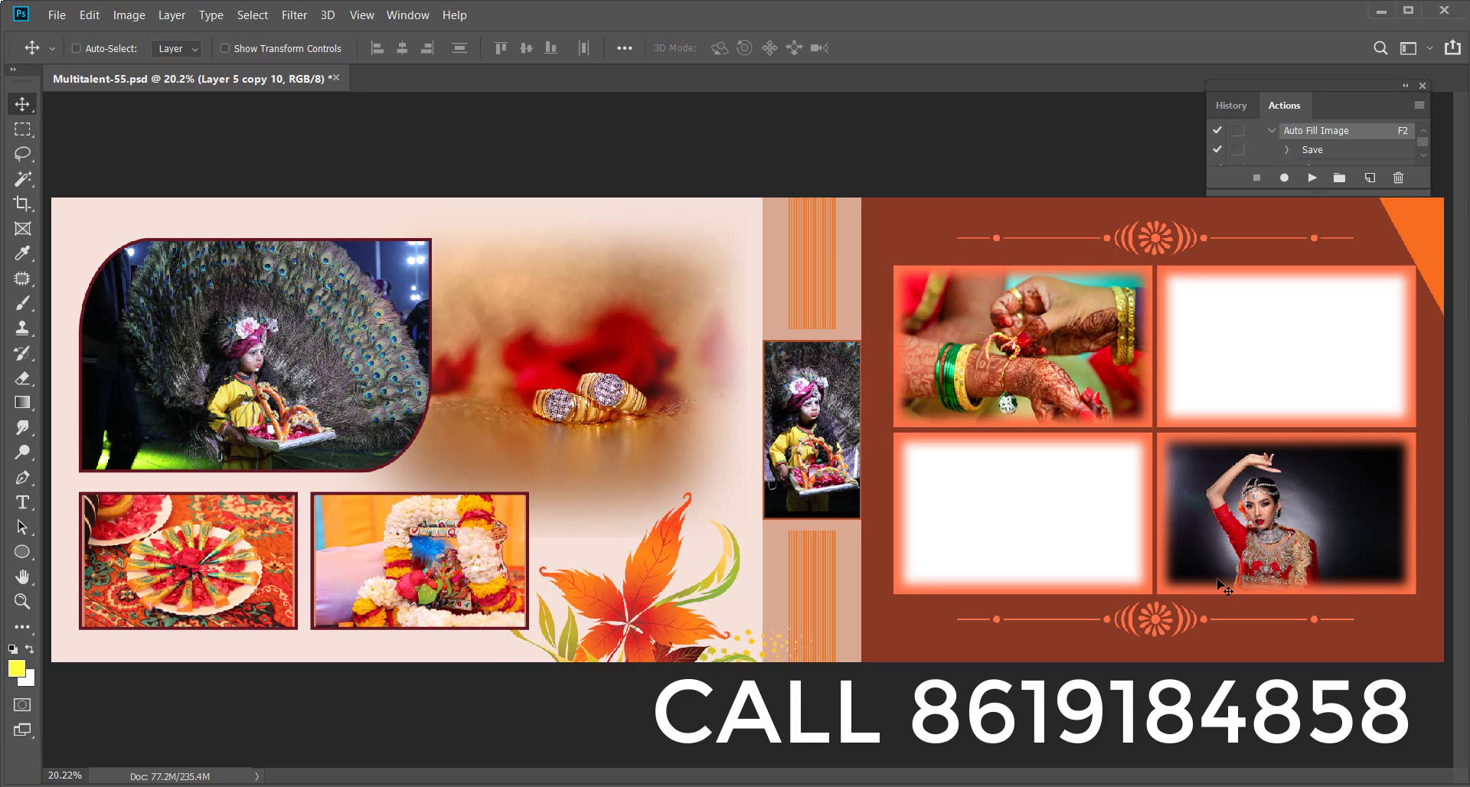
key("alt+Tab")
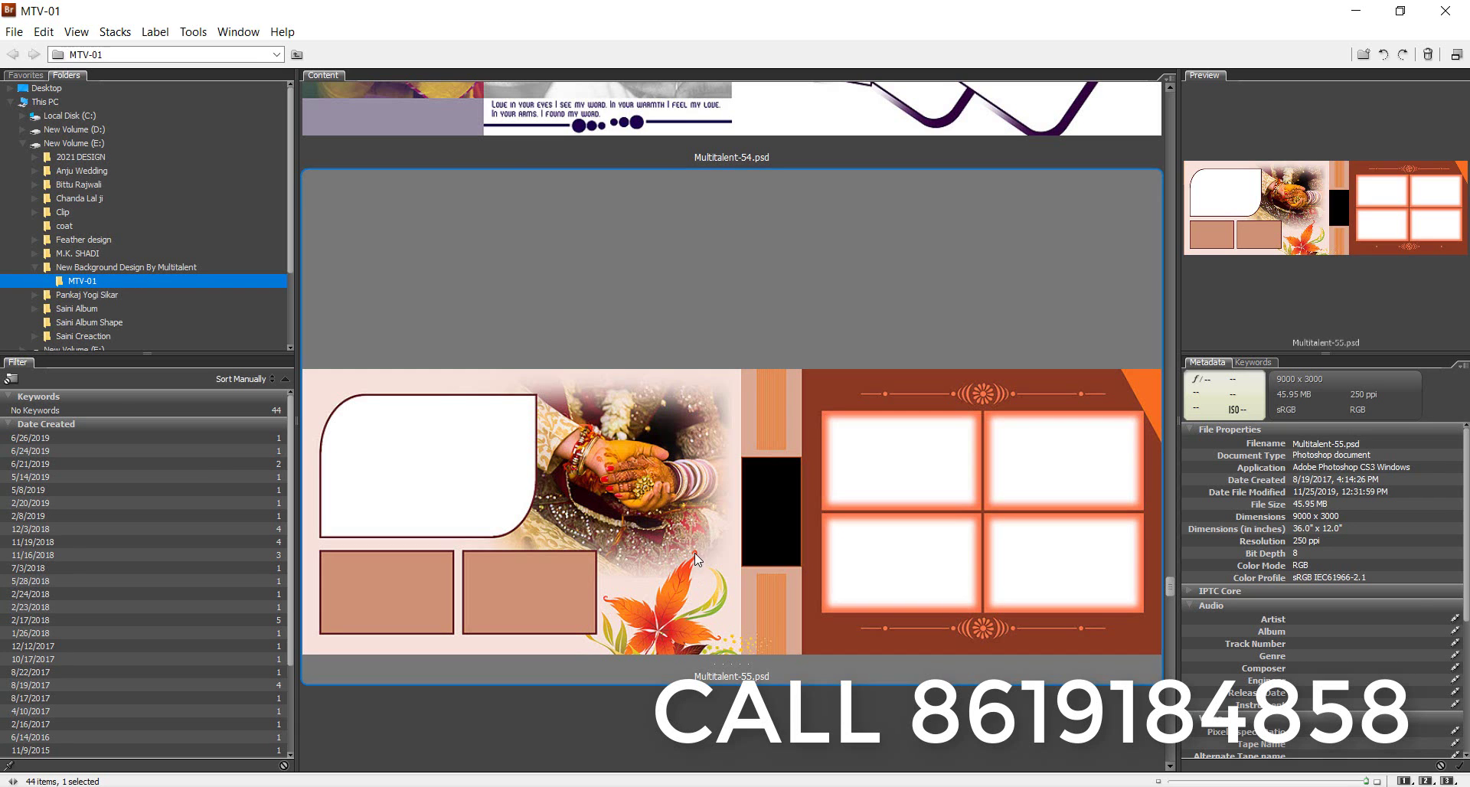
scroll(695, 553, "up", 3)
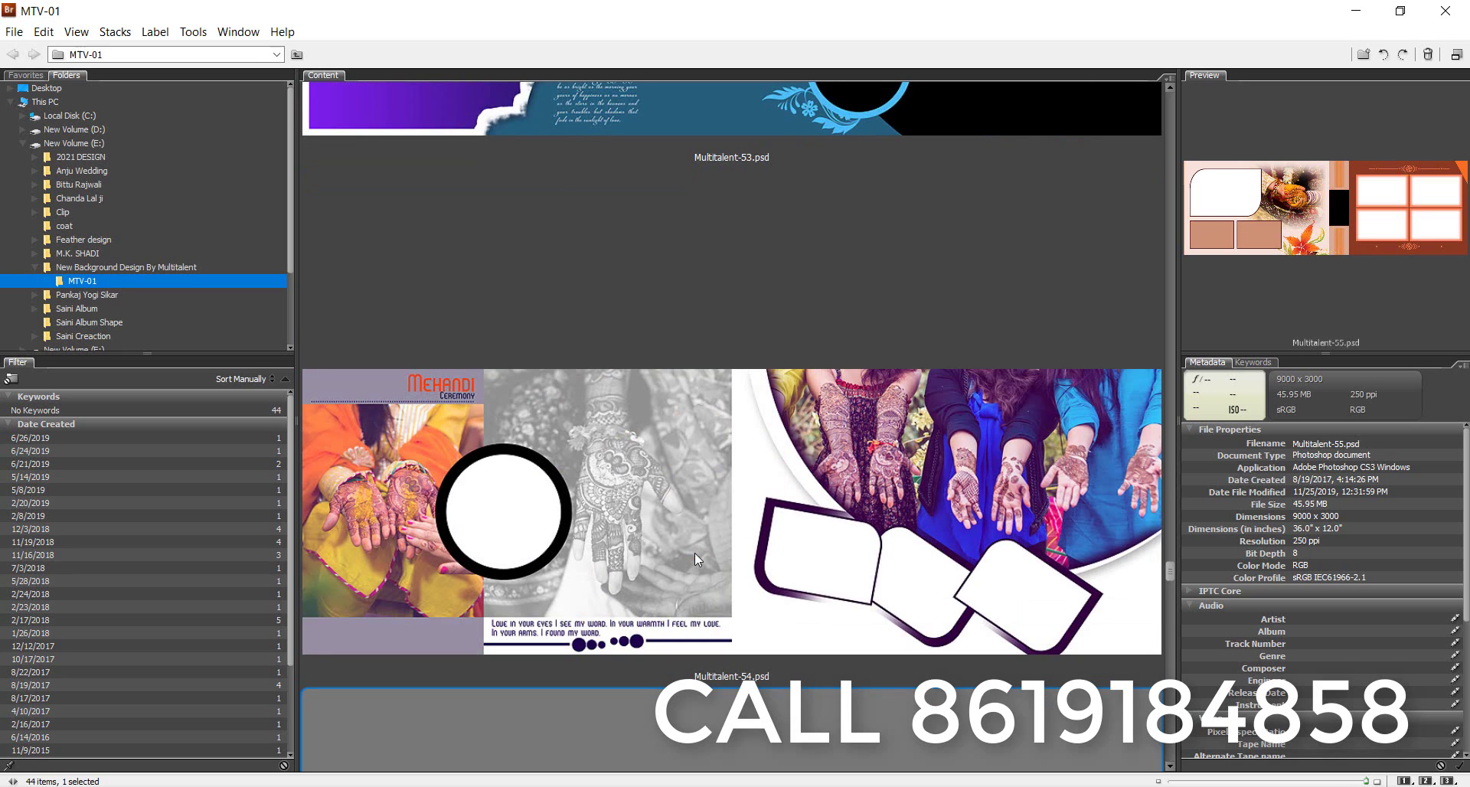
scroll(696, 560, "down", 1)
scroll(695, 559, "down", 1)
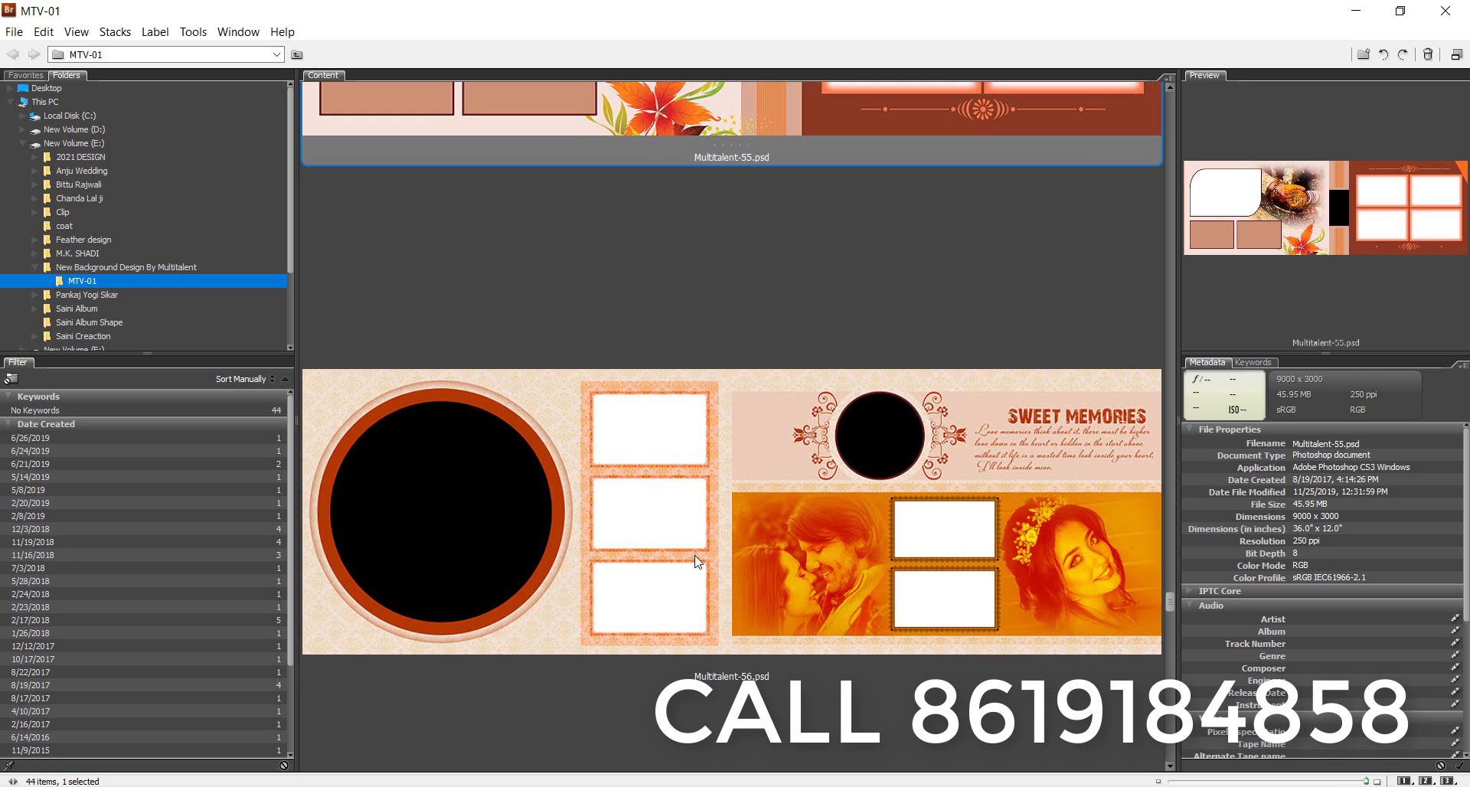
scroll(697, 561, "down", 1)
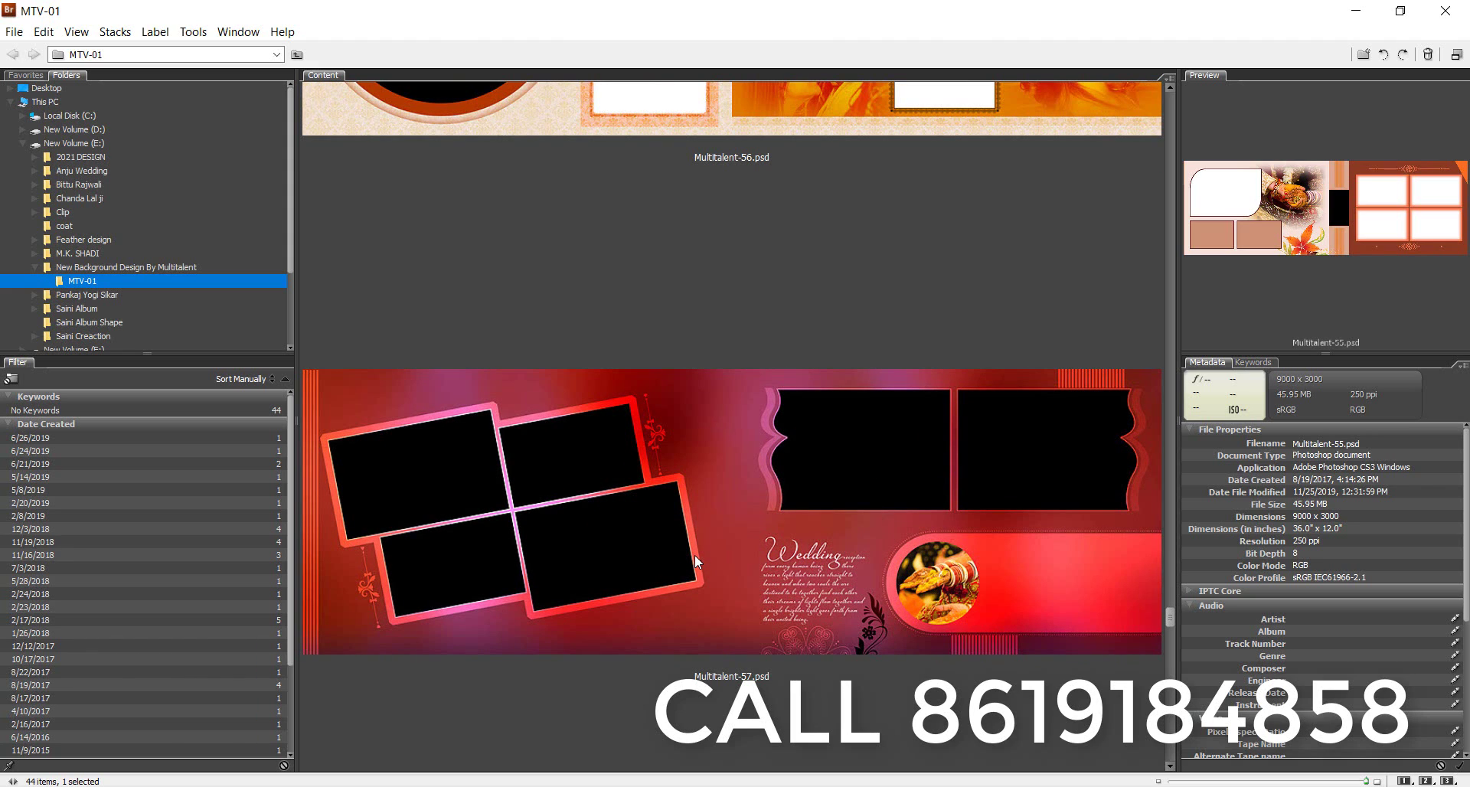
scroll(695, 561, "down", 1)
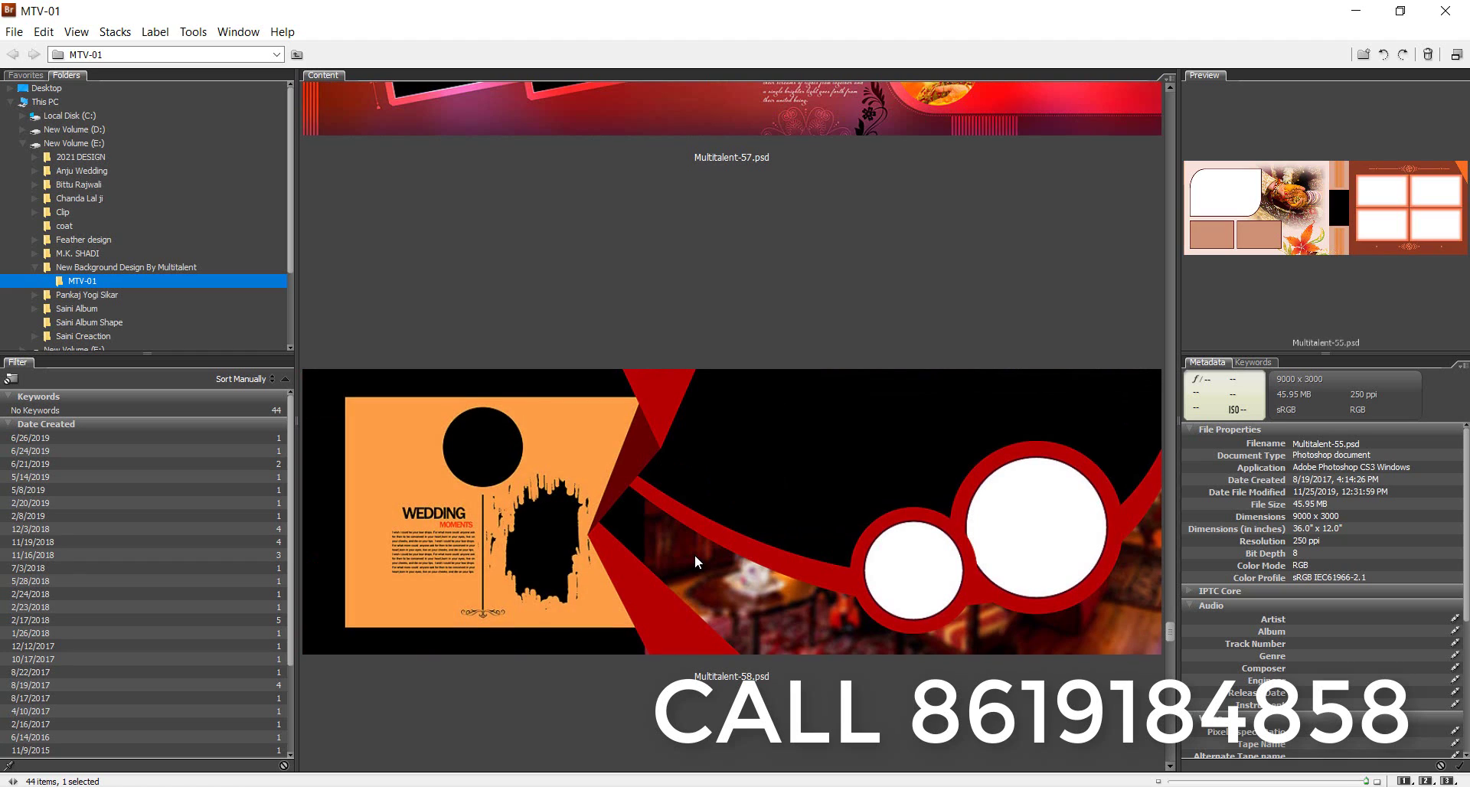
scroll(695, 562, "down", 2)
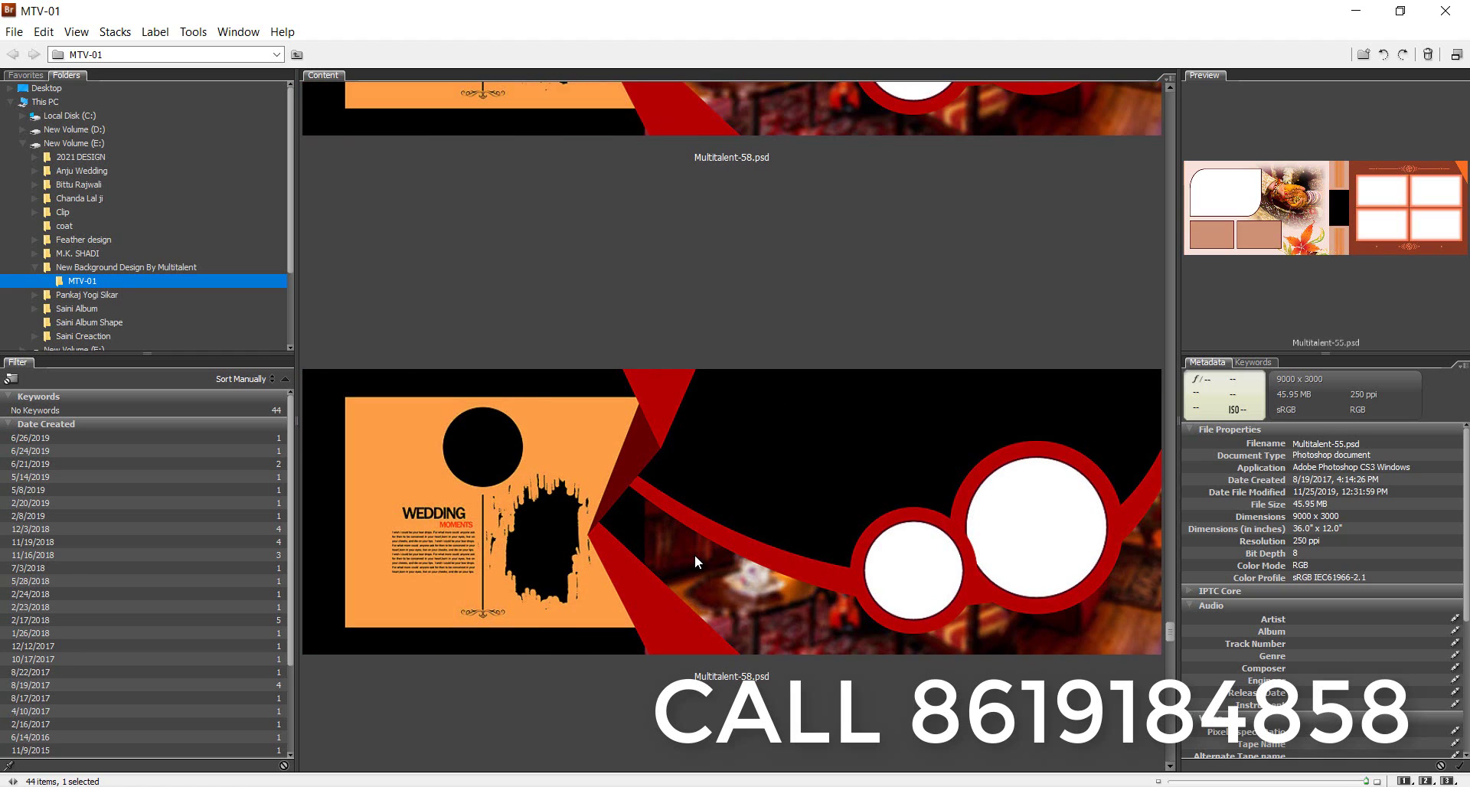